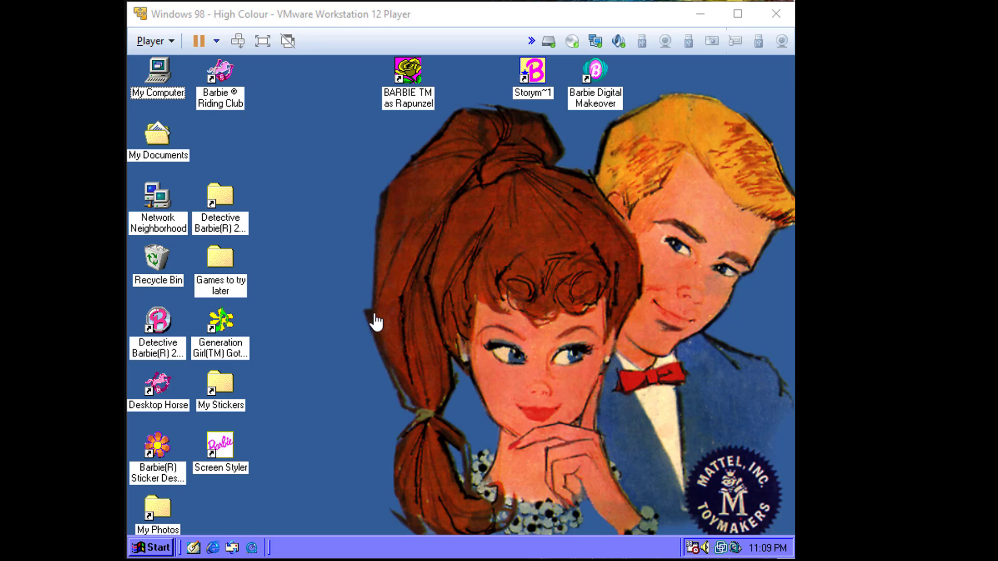
Check the Windows 98 guest's display colour depth setting without changing it
{"action": "left_click", "coordinate": [341, 279]}
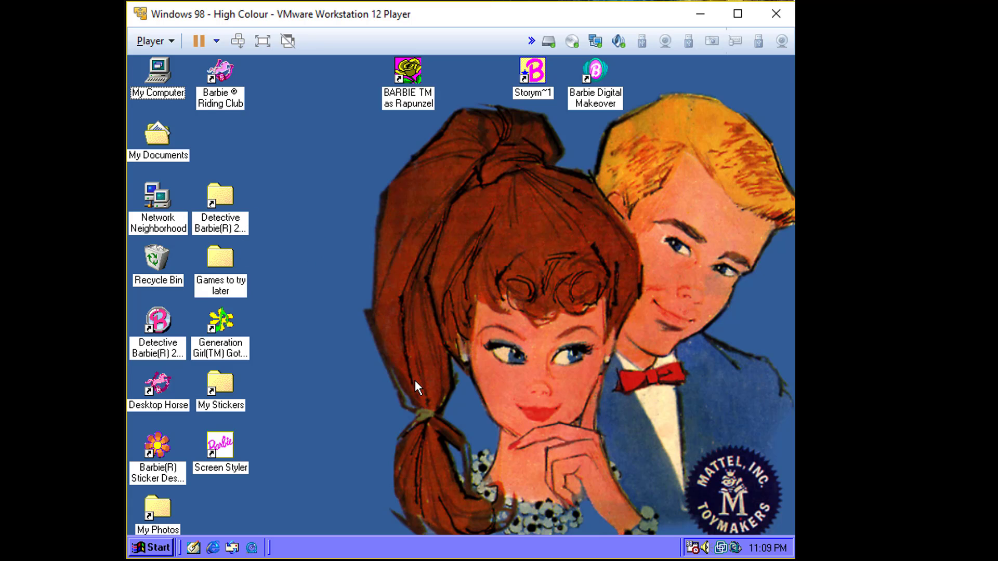
{"action": "right_click", "coordinate": [385, 281]}
{"action": "left_click", "coordinate": [444, 429]}
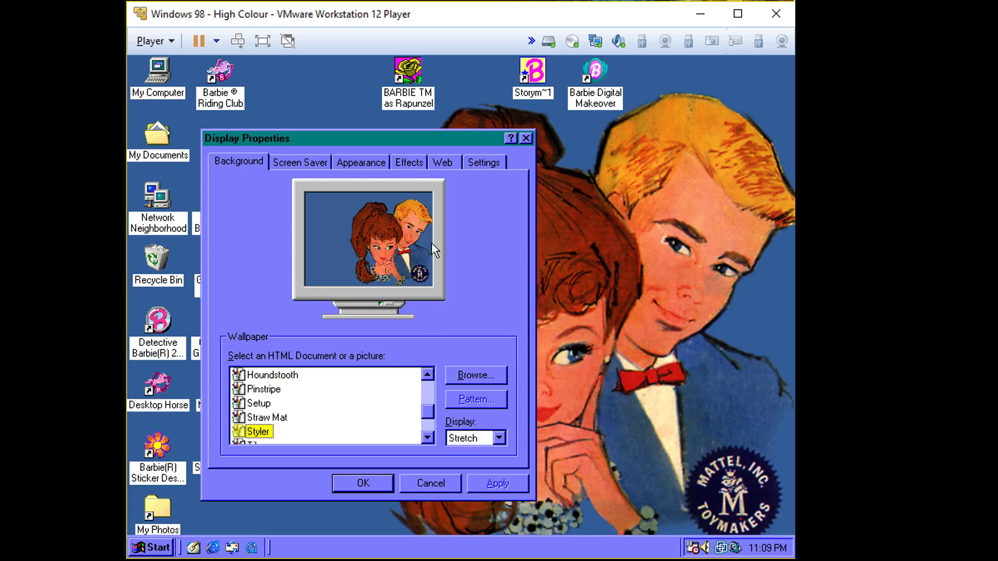
{"action": "left_click", "coordinate": [482, 167]}
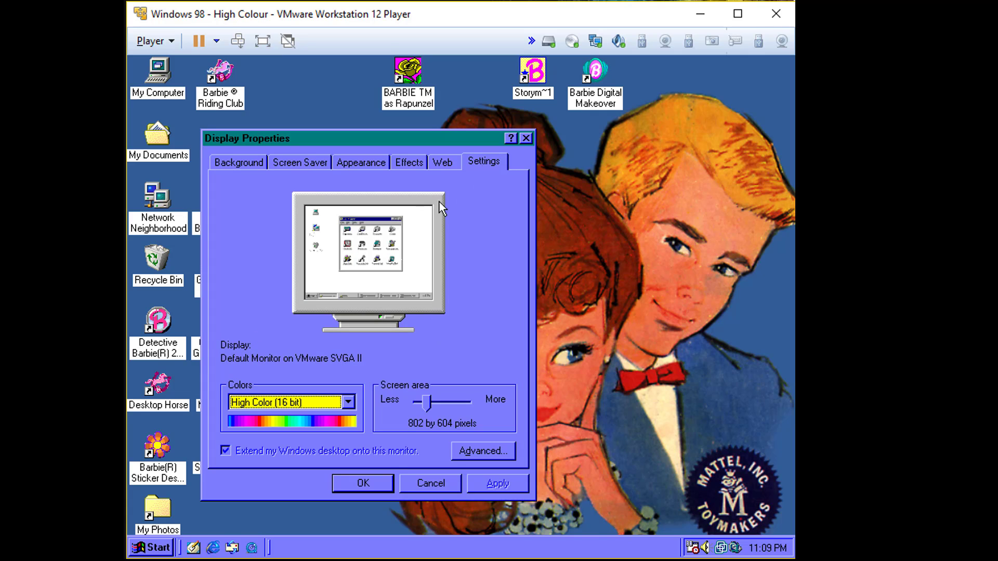
{"action": "left_click", "coordinate": [304, 403]}
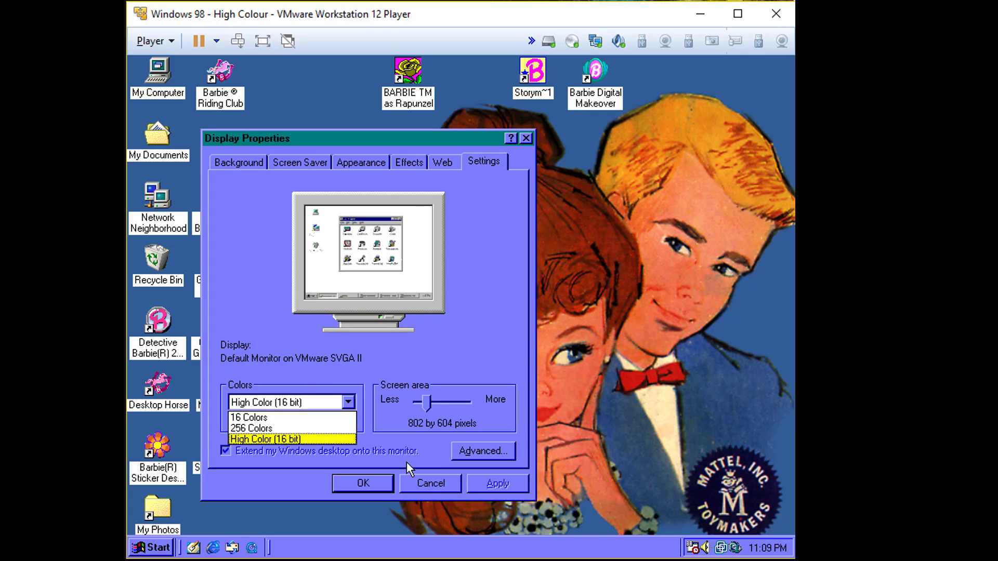
{"action": "left_click", "coordinate": [426, 483]}
{"action": "left_click", "coordinate": [426, 486]}
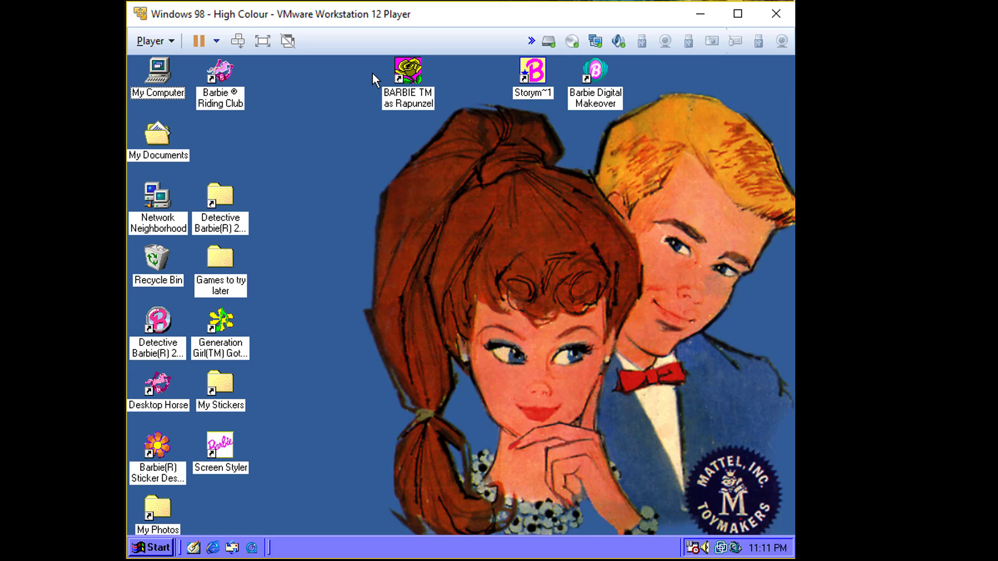
Suspend the running Windows 98 machine, reopen VMware Player, and go back to Home
{"action": "left_click", "coordinate": [776, 14]}
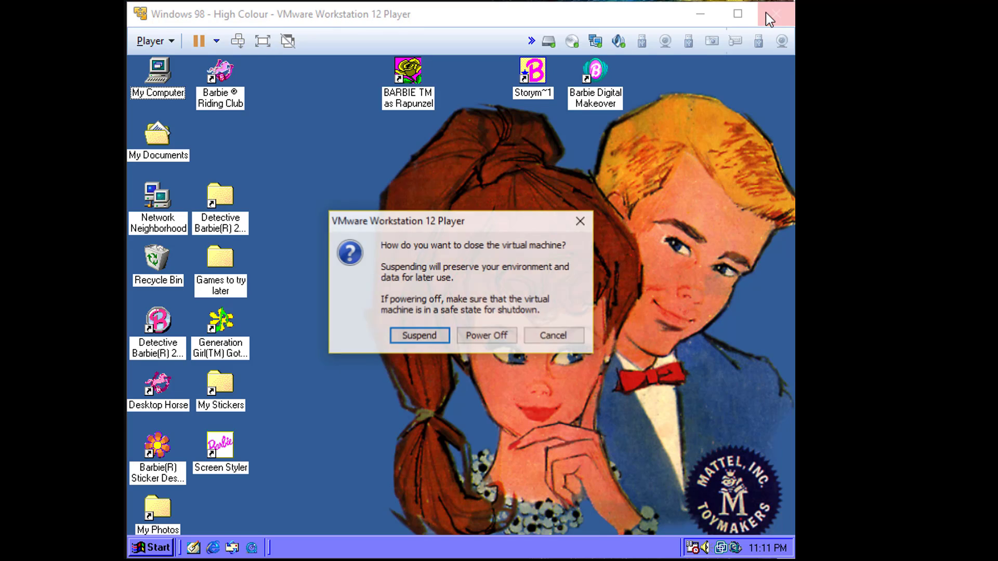
{"action": "left_click", "coordinate": [437, 338]}
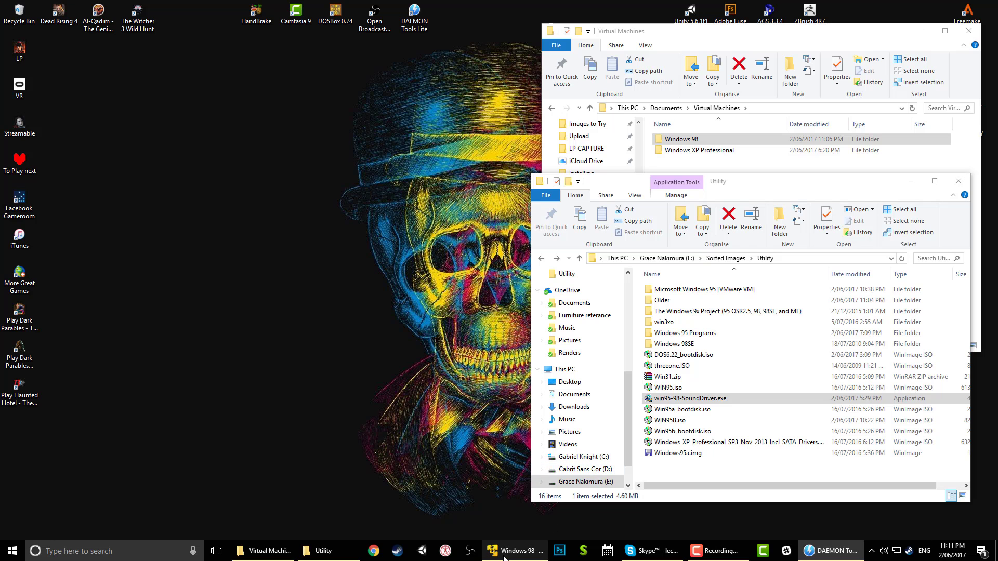
{"action": "mouse_move", "coordinate": [505, 557]}
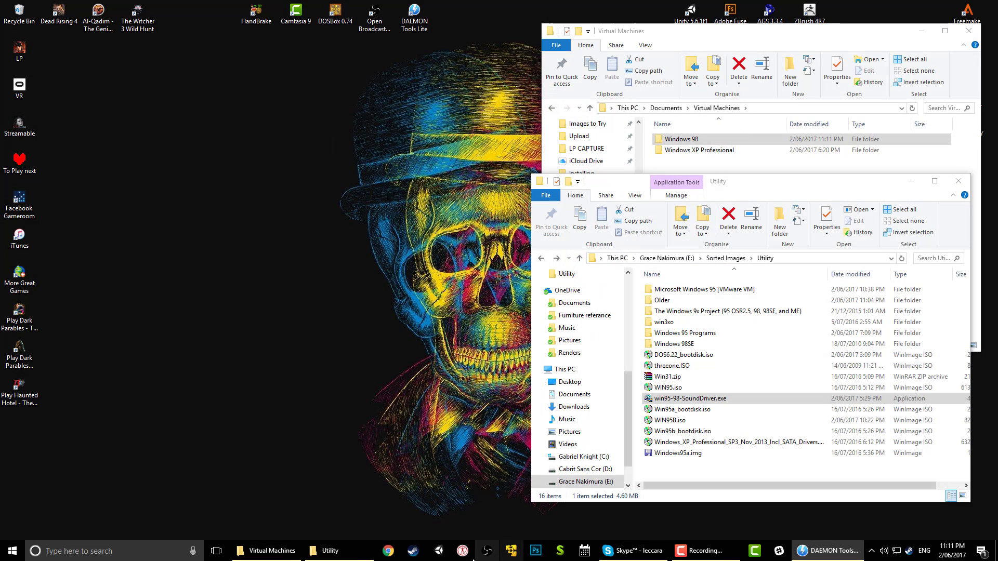
{"action": "left_click", "coordinate": [504, 559]}
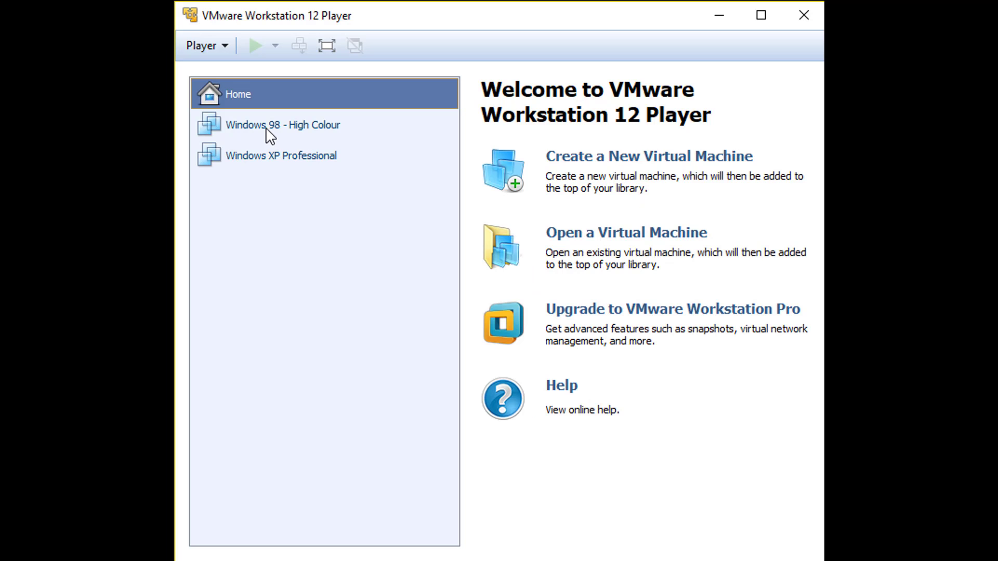
{"action": "left_click", "coordinate": [275, 159]}
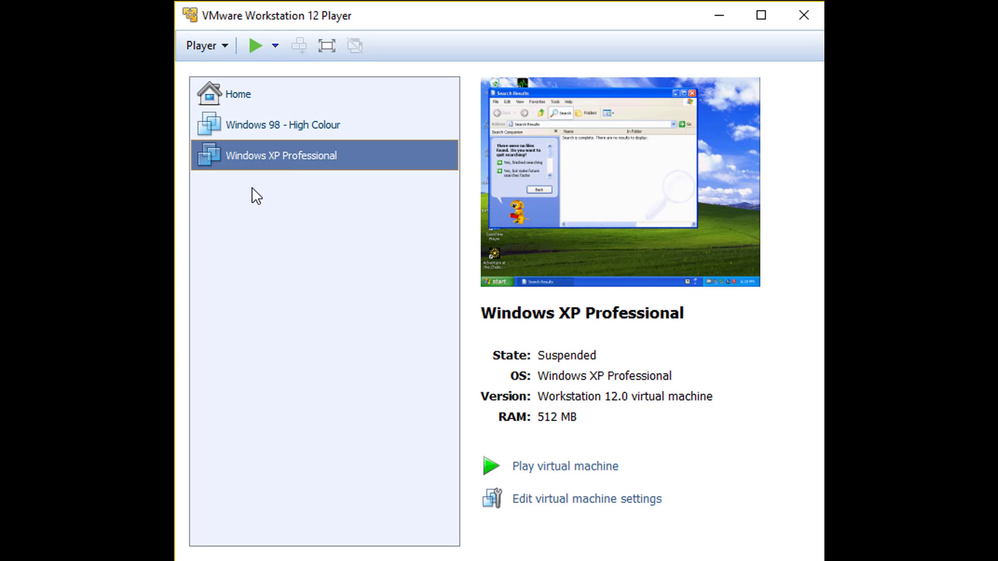
{"action": "left_click", "coordinate": [245, 97]}
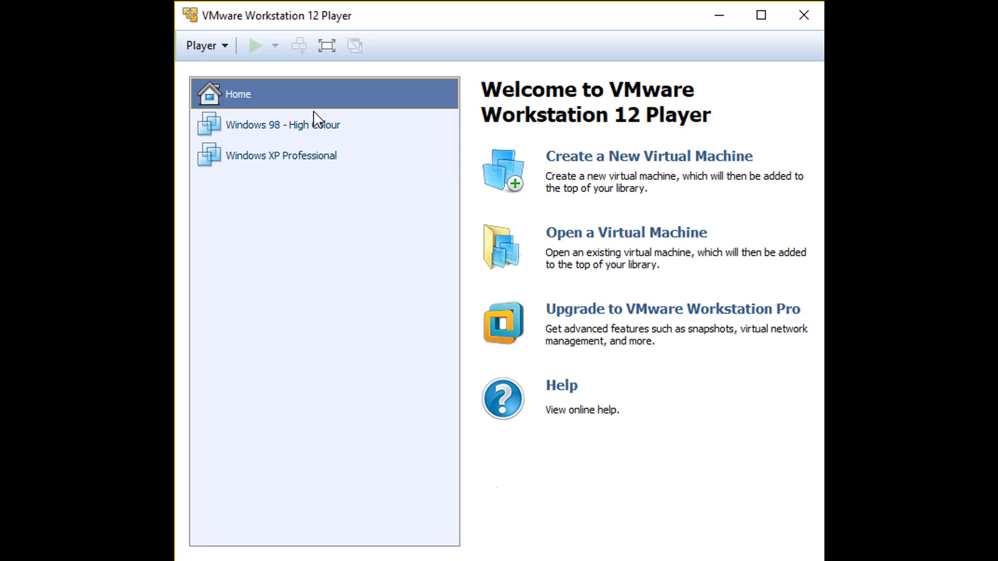
Start a new VM from the installer disc image so Windows 98 is detected, and continue
{"action": "left_click", "coordinate": [588, 163]}
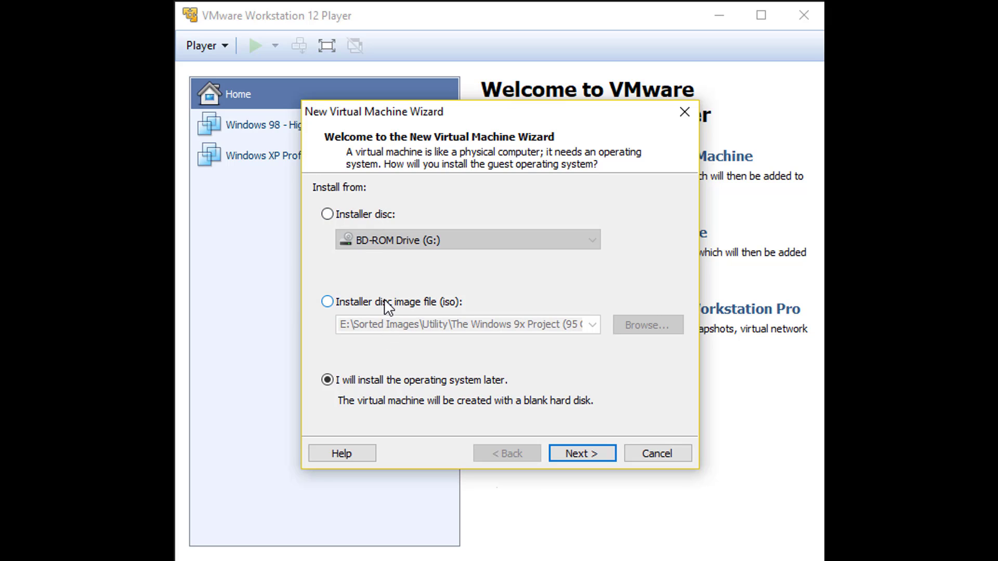
{"action": "left_click", "coordinate": [327, 302]}
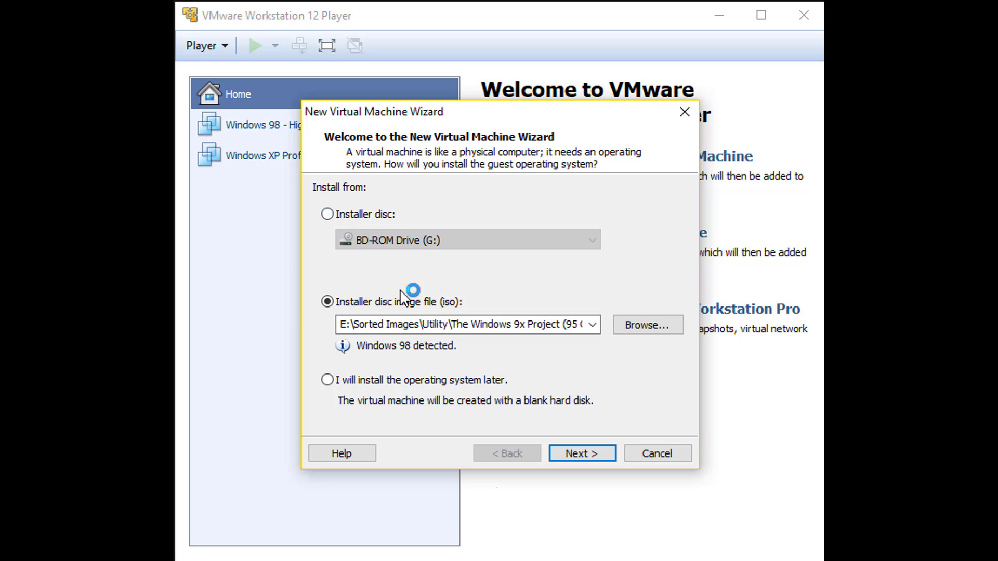
{"action": "left_click", "coordinate": [350, 214]}
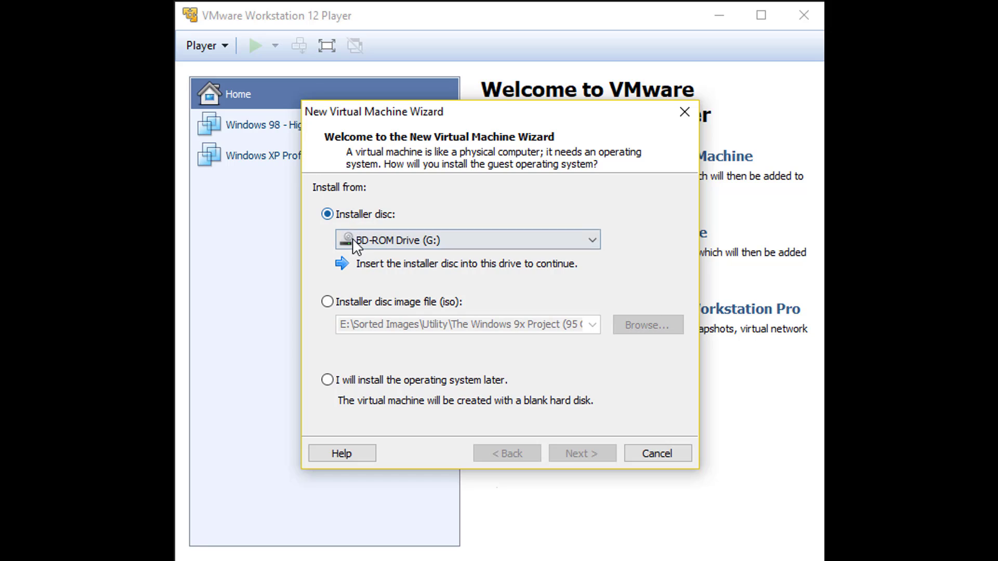
{"action": "left_click", "coordinate": [367, 302]}
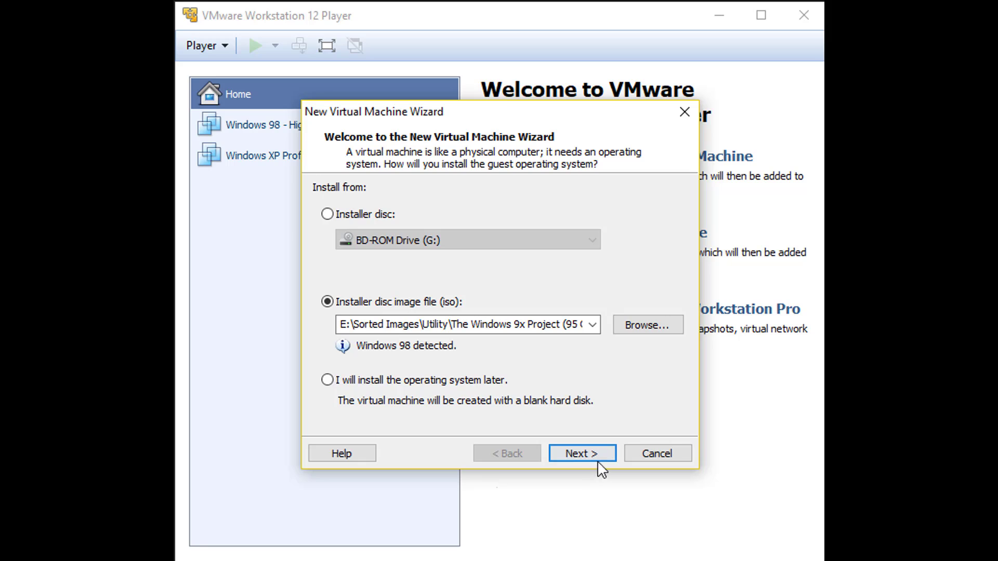
{"action": "left_click", "coordinate": [599, 457]}
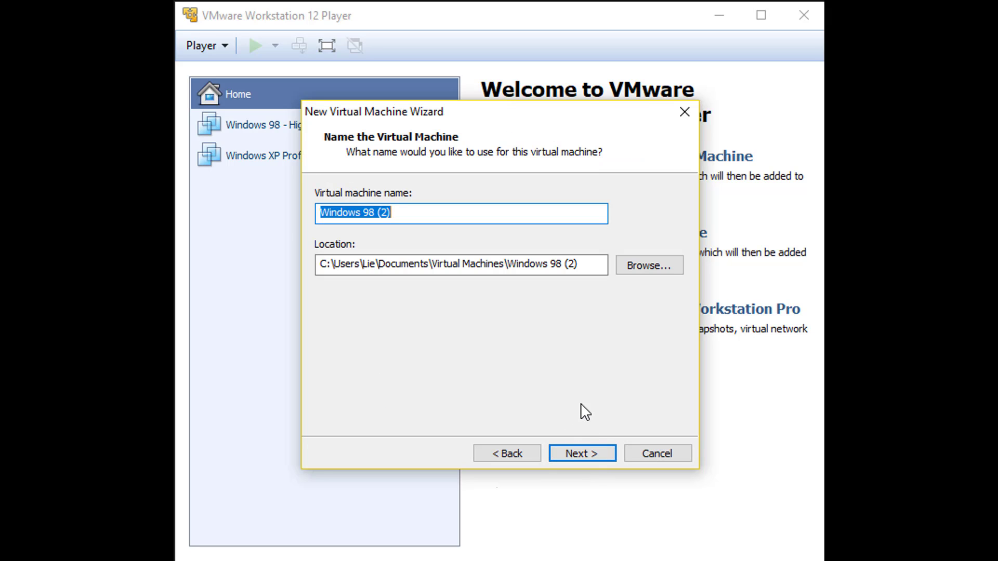
Rename the new virtual machine to 'Windows 98 - True Colour'
{"action": "key", "text": "End"}
{"action": "key", "text": "BackSpace"}
{"action": "key", "text": "BackSpace"}
{"action": "key", "text": "BackSpace"}
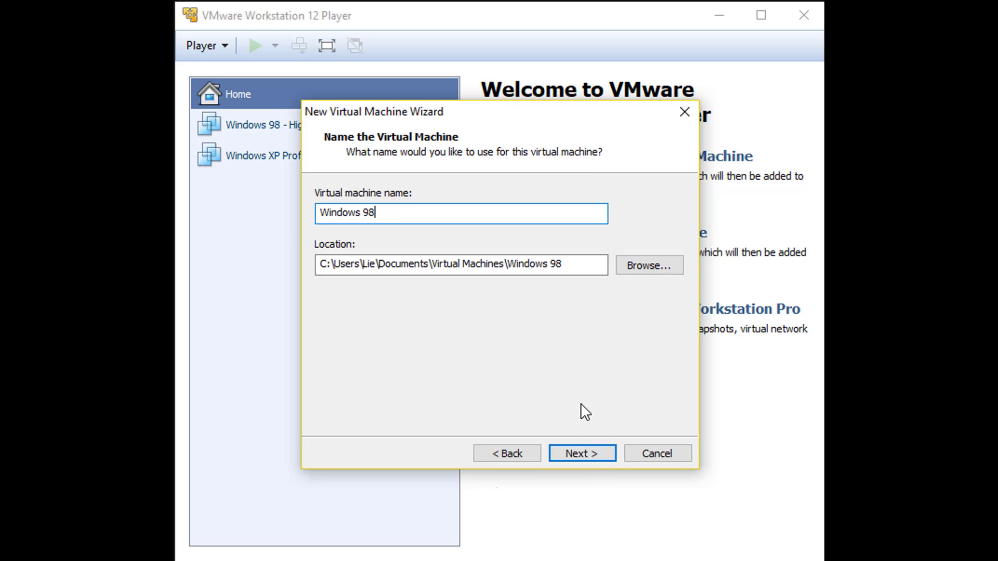
{"action": "type", "text": "- True Colour"}
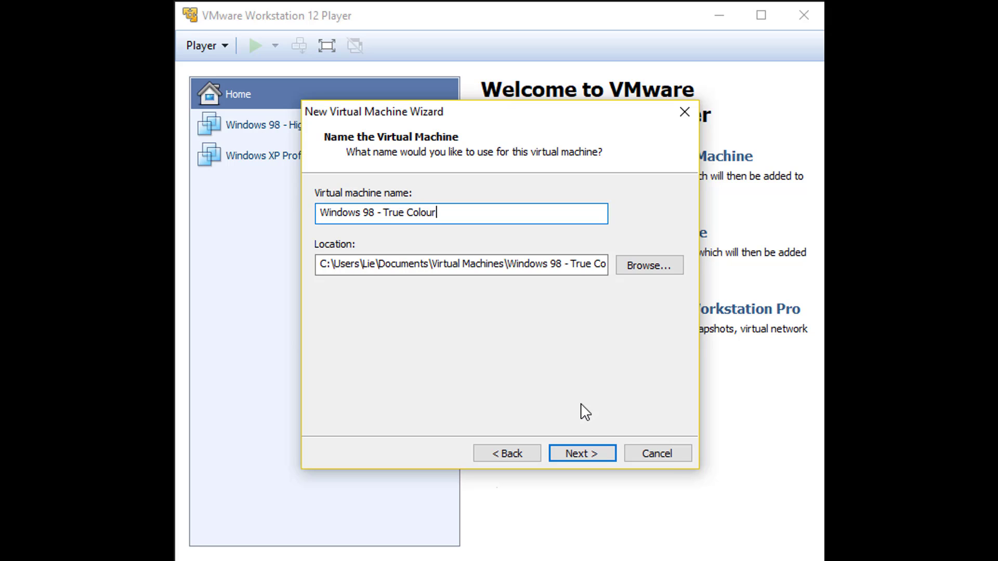
{"action": "left_click", "coordinate": [577, 451]}
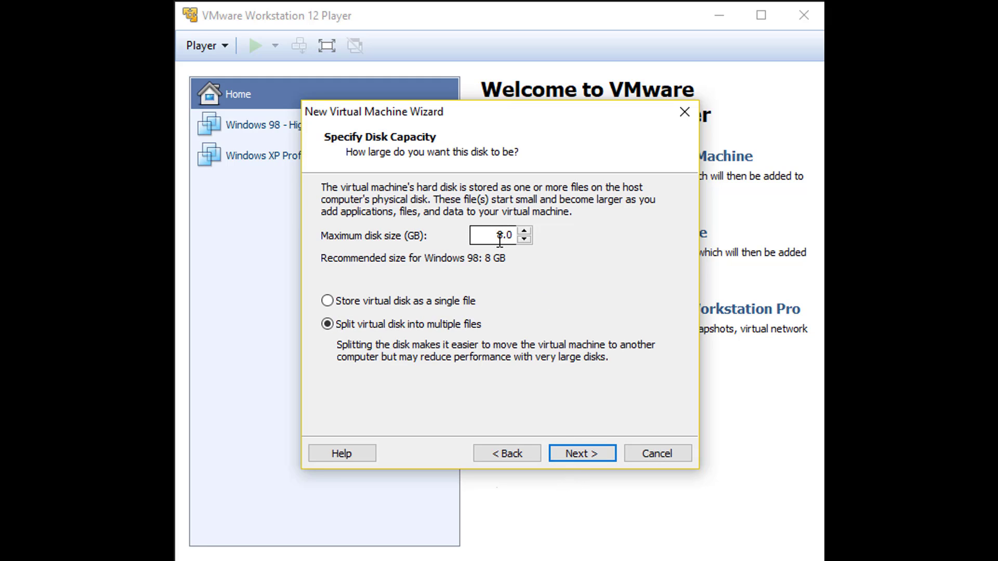
Set the maximum disk size to 4 GB and review the creation summary
{"action": "left_click_drag", "start_coordinate": [498, 237], "coordinate": [502, 237]}
{"action": "type", "text": "4"}
{"action": "left_click", "coordinate": [587, 453]}
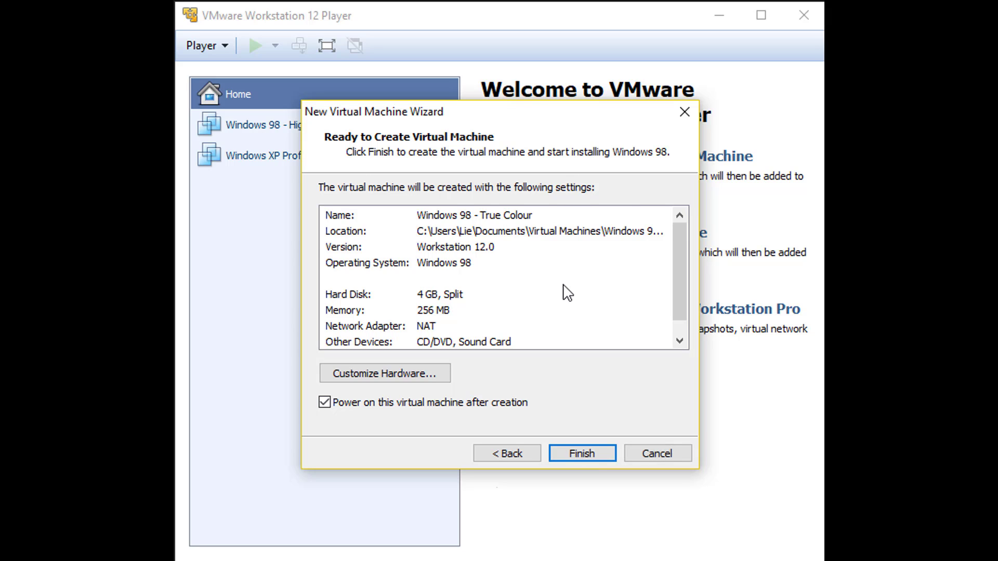
{"action": "scroll", "coordinate": [567, 292], "scroll_direction": "down", "scroll_amount": 1}
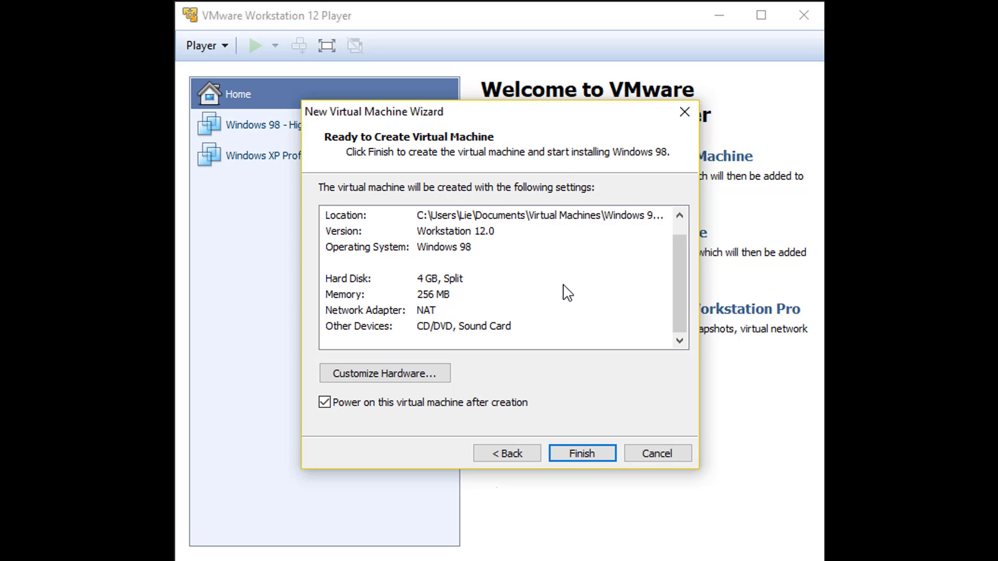
Power on the new machine, boot from CD-ROM into Windows 98 Setup, then quit it with F3
{"action": "left_click", "coordinate": [570, 454]}
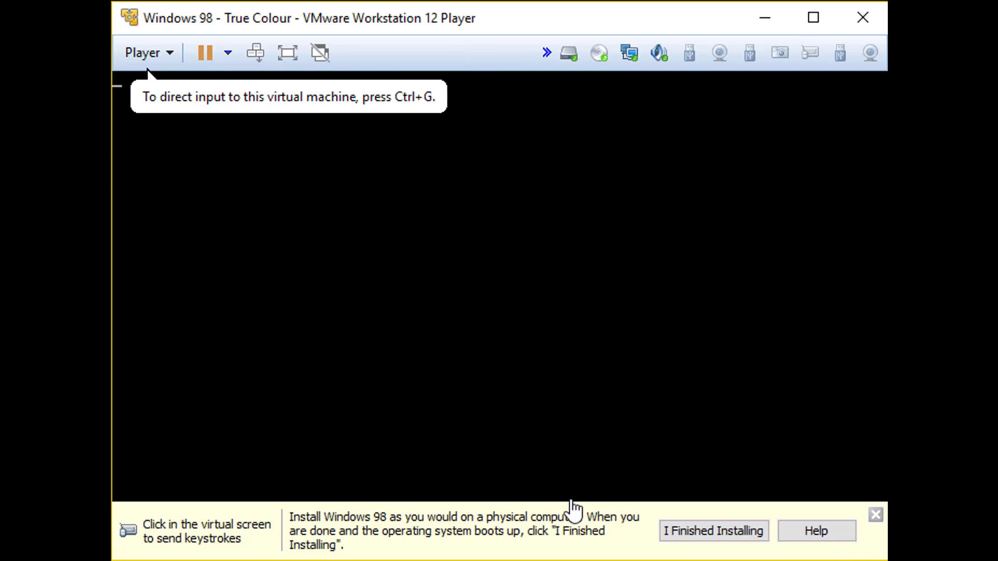
{"action": "left_click", "coordinate": [579, 447]}
{"action": "key", "text": "Down"}
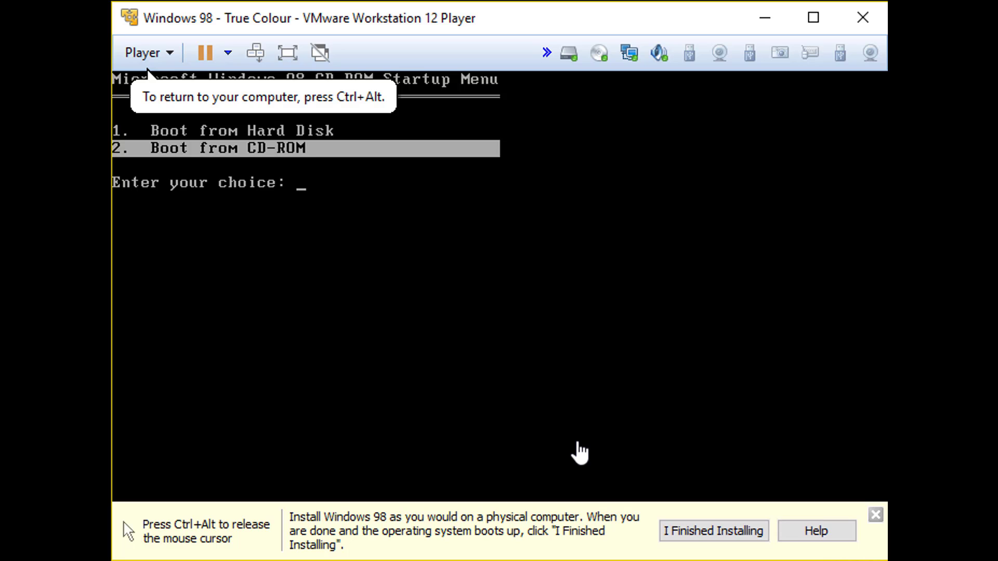
{"action": "key", "text": "Return"}
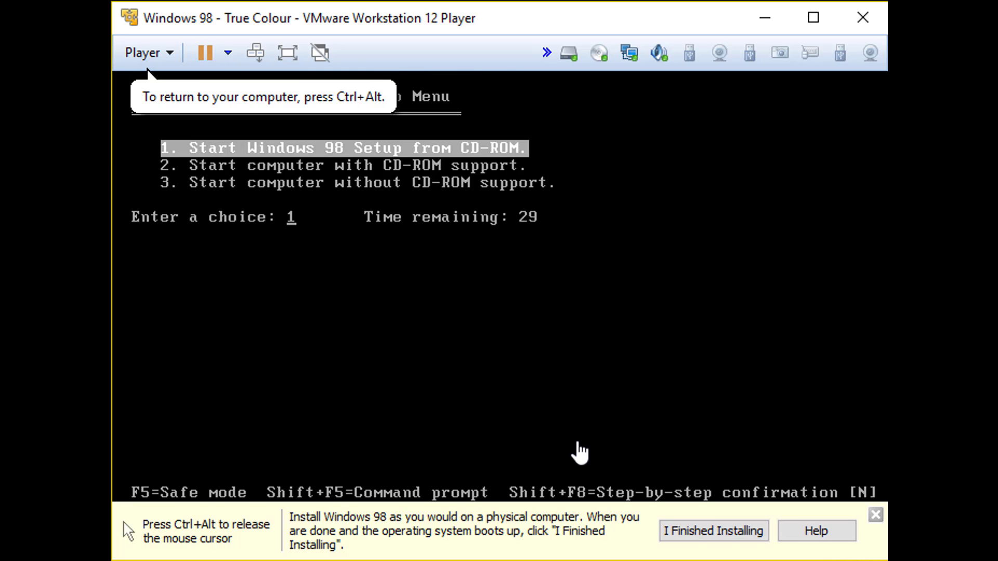
{"action": "key", "text": "Return"}
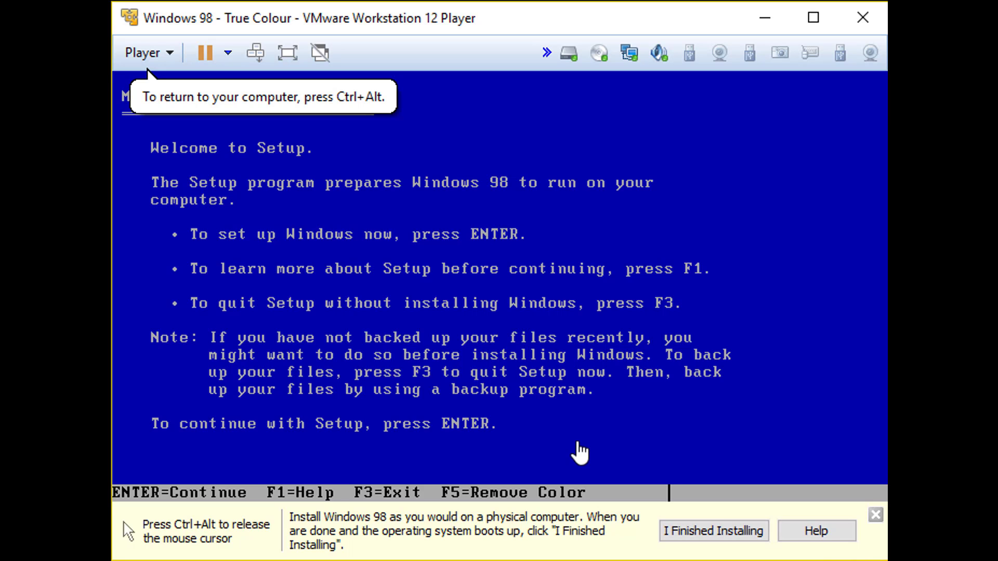
{"action": "key", "text": "F3"}
{"action": "key", "text": "F3"}
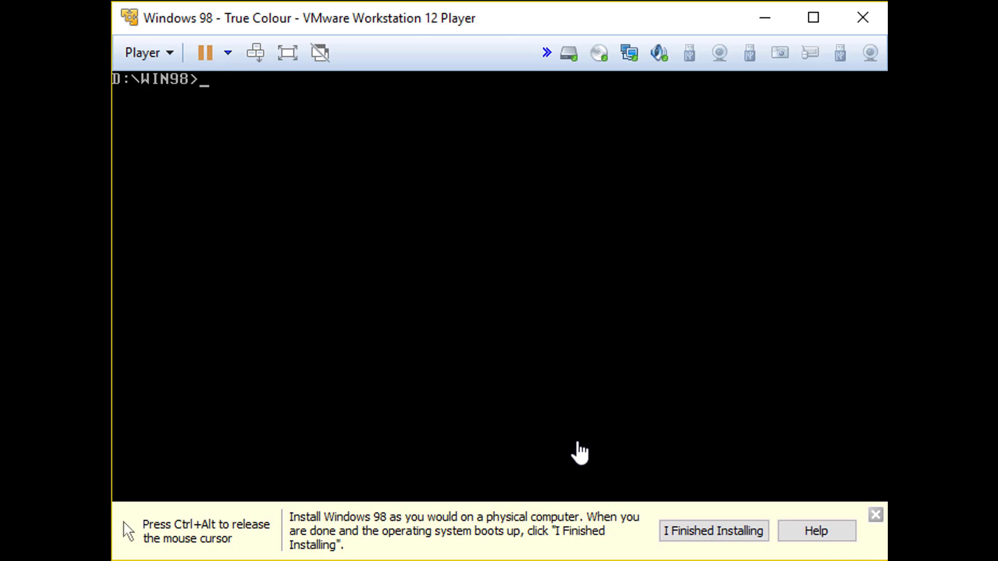
Go to the root of drive D, list its files, and launch the CD's setup menu
{"action": "type", "text": "cd\\"}
{"action": "key", "text": "Return"}
{"action": "type", "text": "dir"}
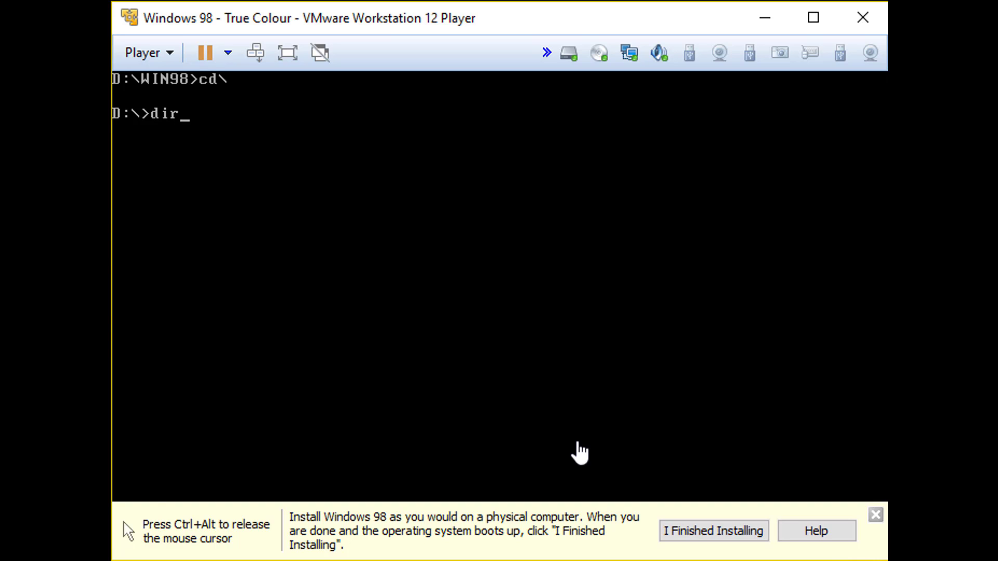
{"action": "key", "text": "Return"}
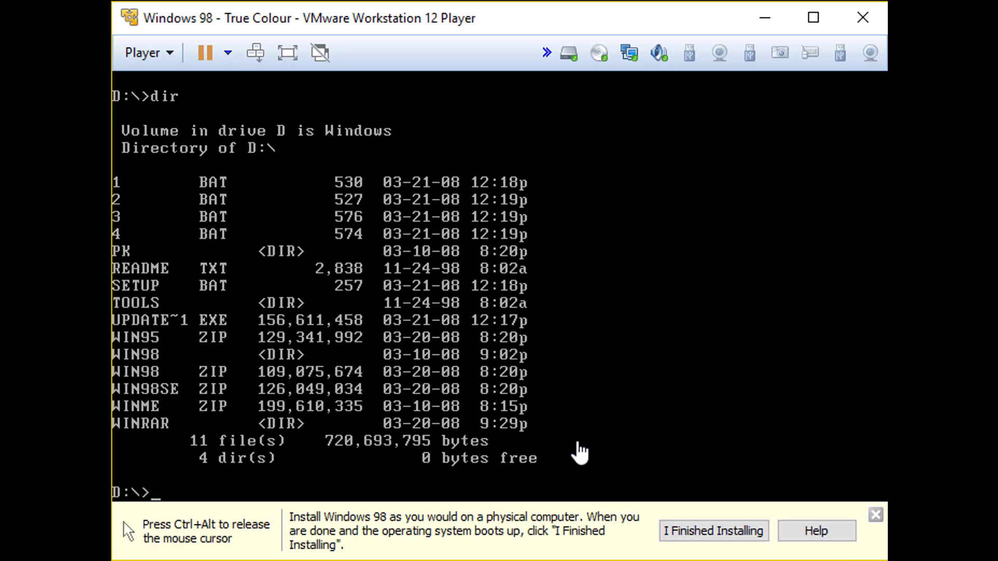
{"action": "type", "text": "setup"}
{"action": "key", "text": "Return"}
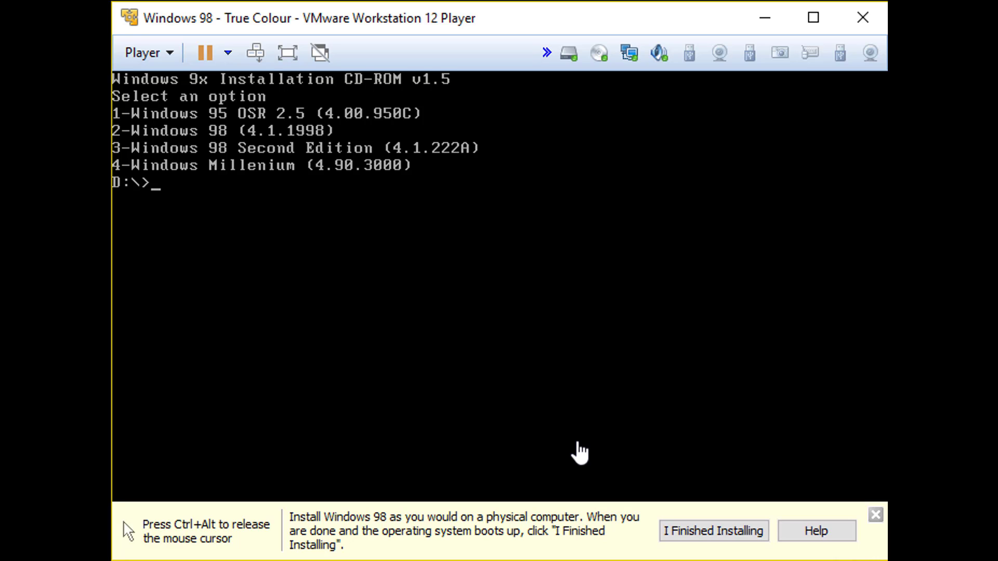
Choose option 3 (Windows 98 Second Edition), pass the notices, try C:, then switch to A:
{"action": "type", "text": "3"}
{"action": "key", "text": "Return"}
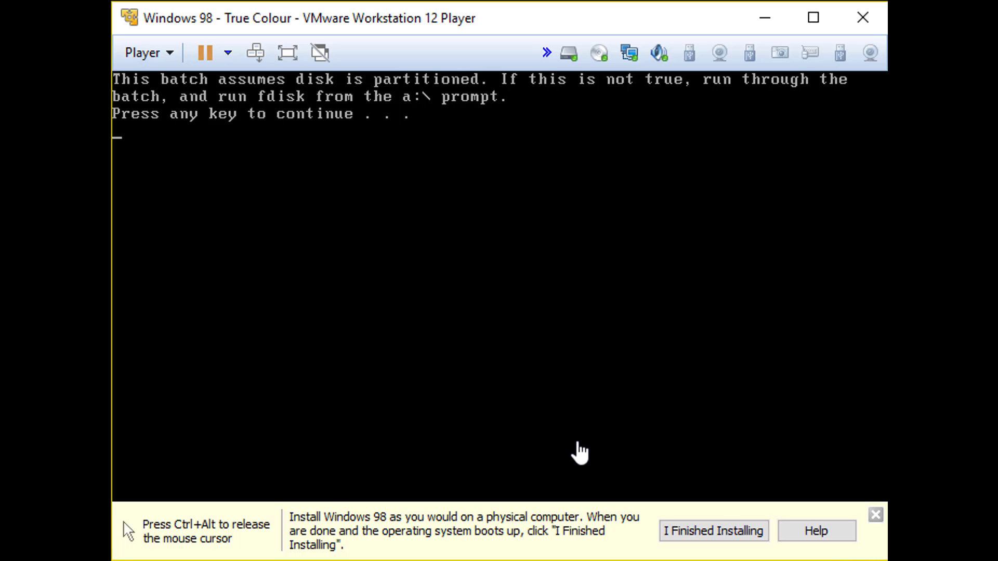
{"action": "key", "text": "Return"}
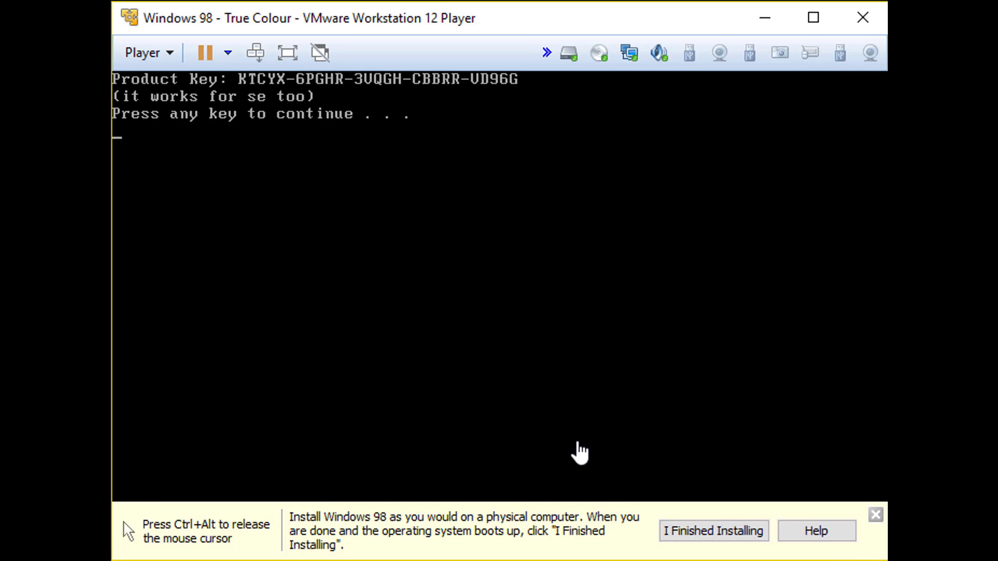
{"action": "key", "text": "Return"}
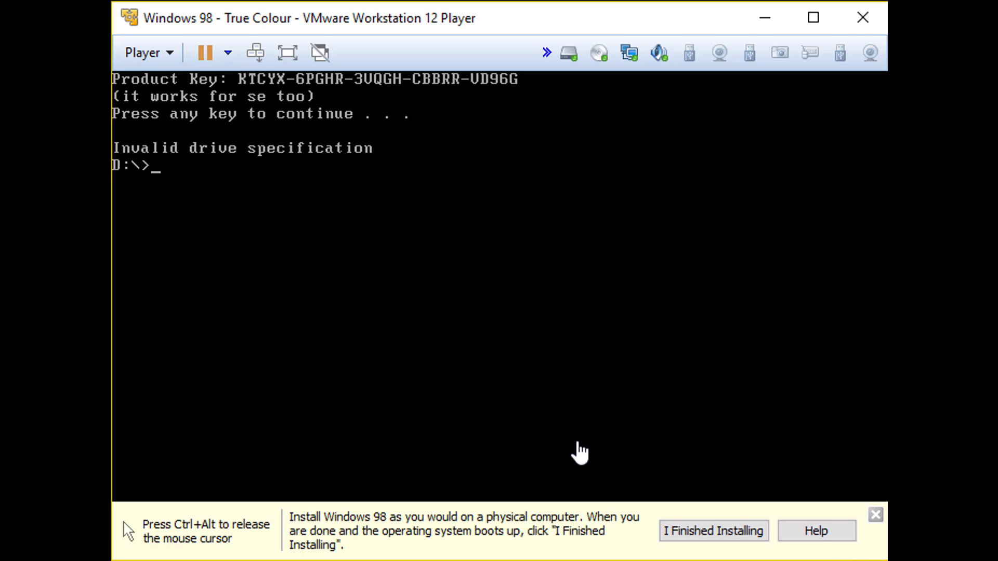
{"action": "type", "text": "c:"}
{"action": "key", "text": "Return"}
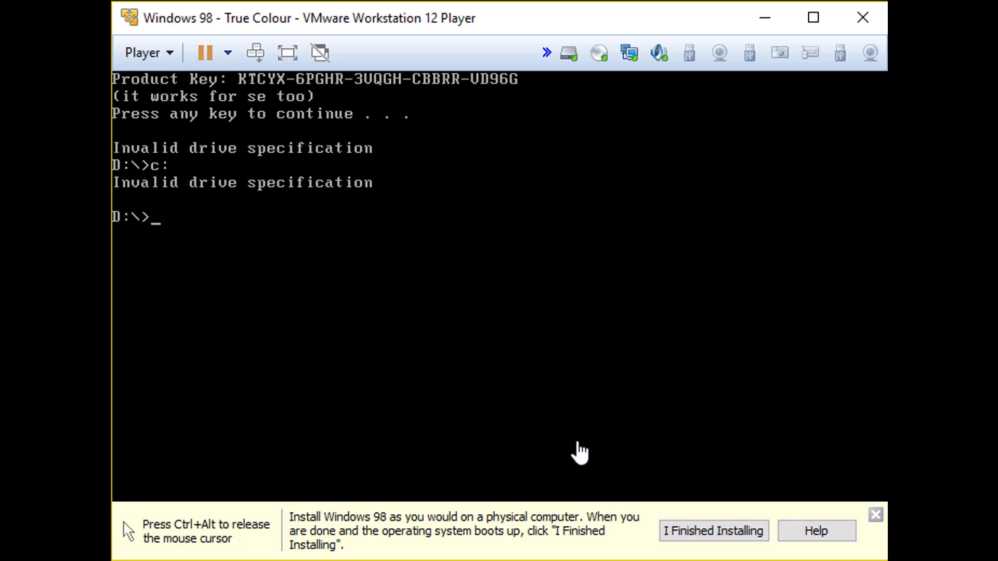
{"action": "type", "text": "a:"}
{"action": "key", "text": "Return"}
Run fdisk with large disk support to create a maximum-size active primary DOS partition
{"action": "type", "text": "dir"}
{"action": "key", "text": "Return"}
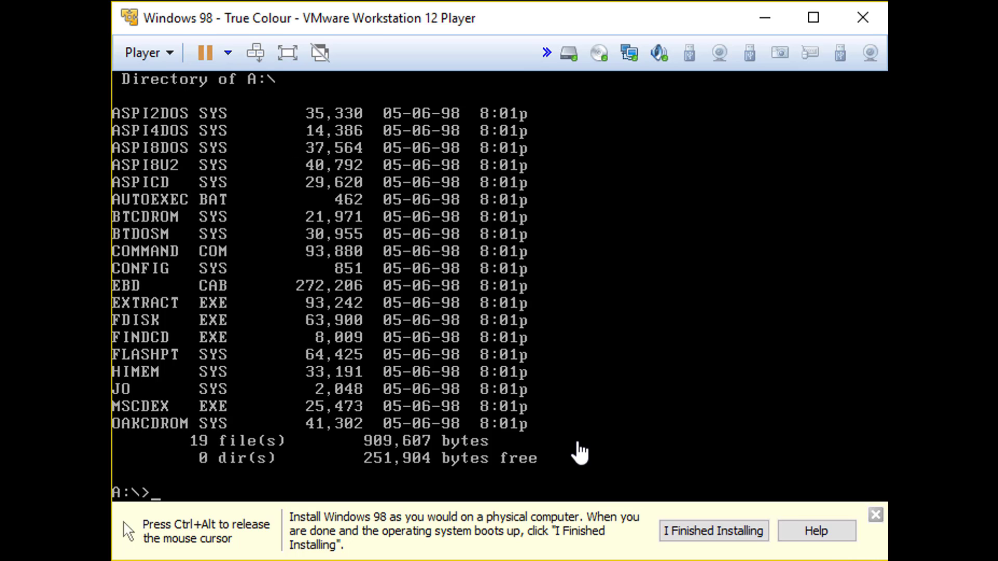
{"action": "type", "text": "fdisk"}
{"action": "key", "text": "Return"}
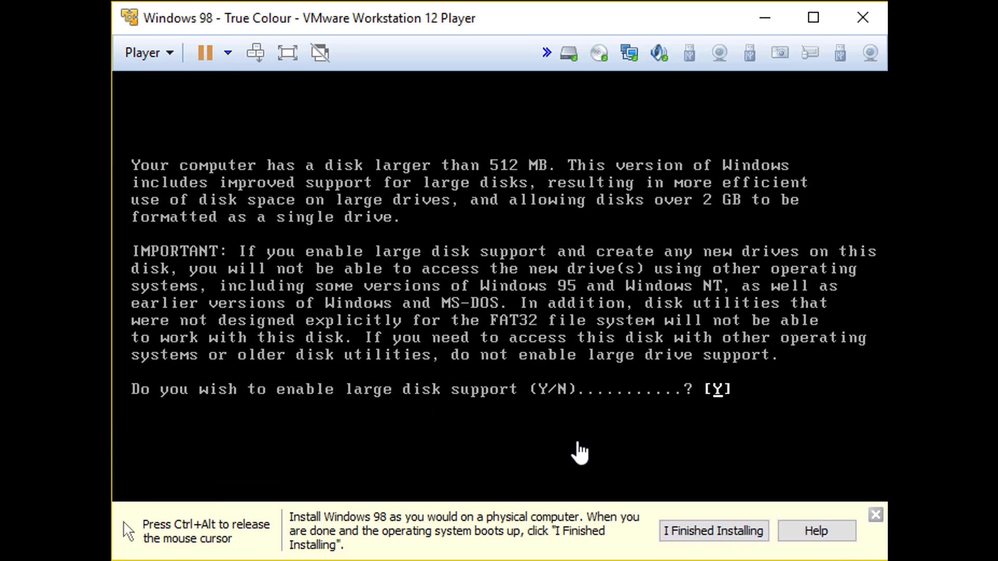
{"action": "key", "text": "Return"}
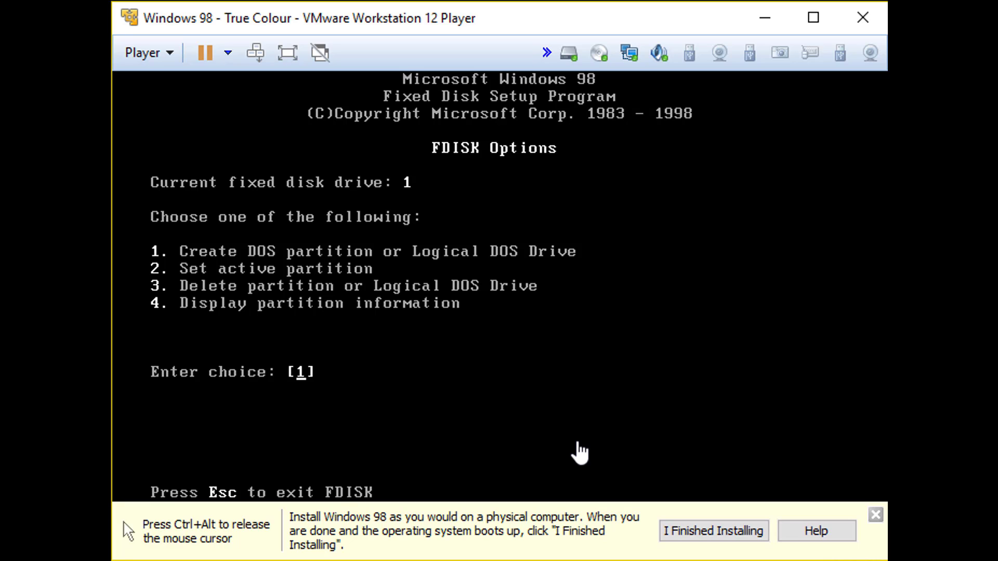
{"action": "key", "text": "Return"}
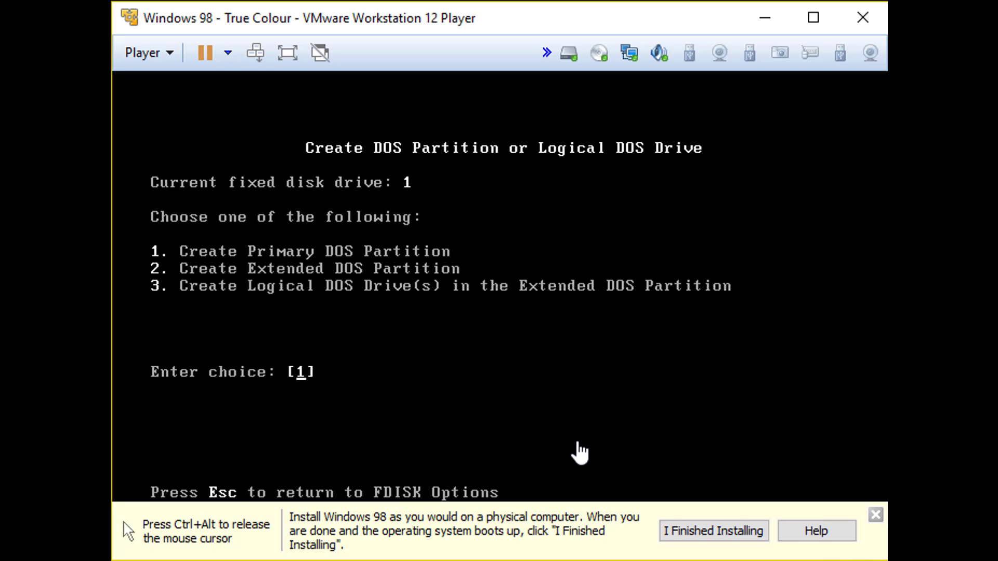
{"action": "key", "text": "Return"}
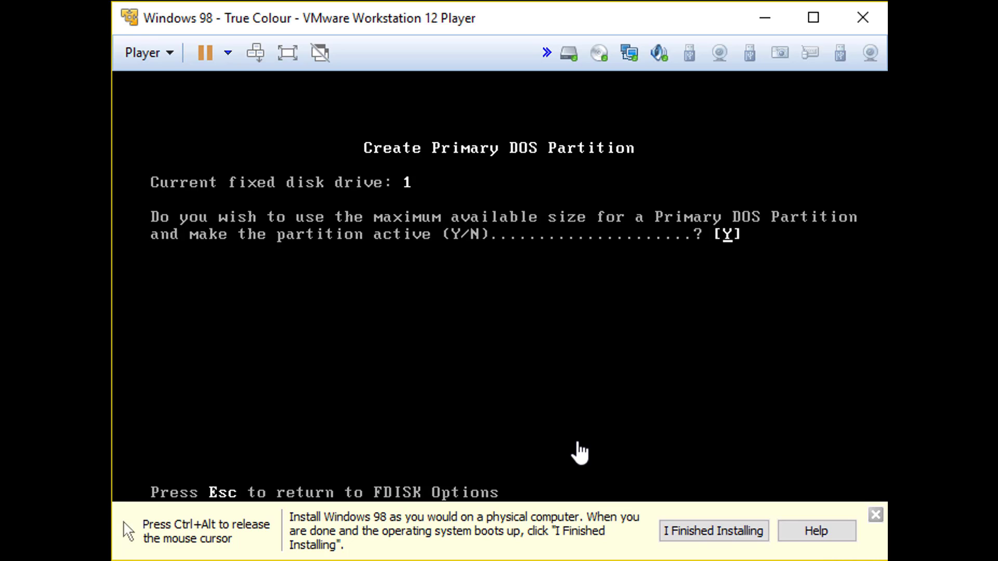
{"action": "key", "text": "Return"}
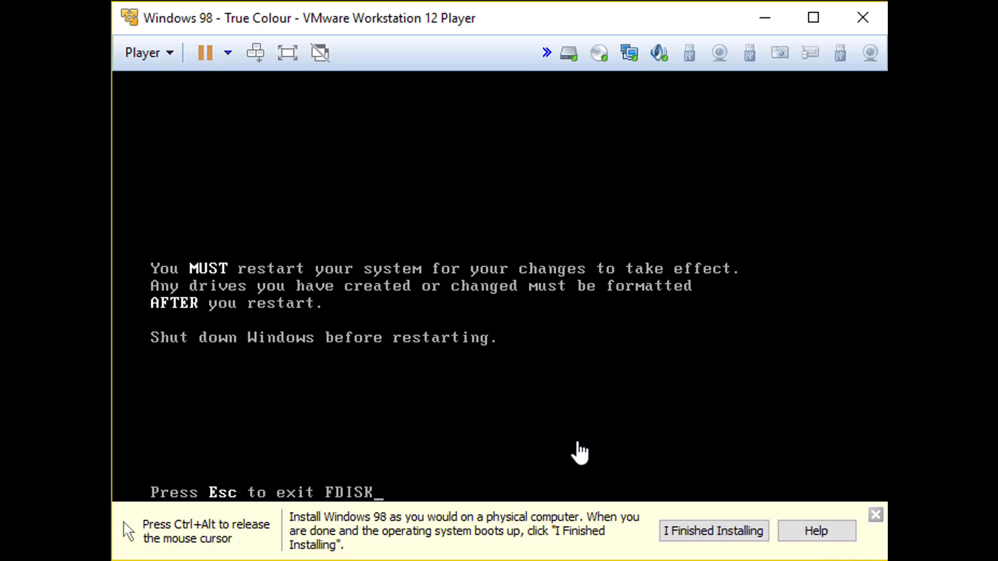
{"action": "key", "text": "Escape"}
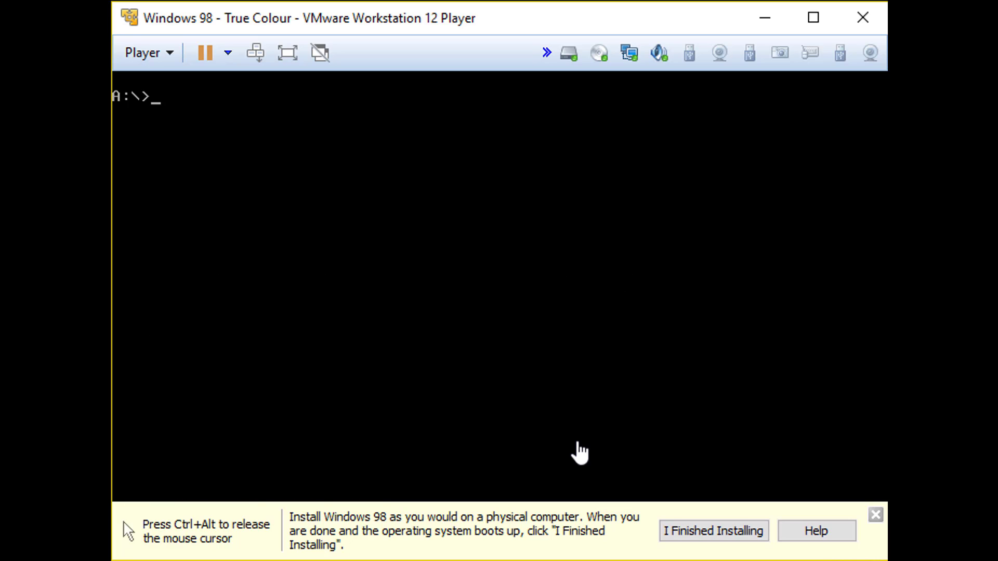
Try drive C, then restart the machine via Player's Send Ctrl+Alt+Del
{"action": "type", "text": "c:"}
{"action": "key", "text": "Return"}
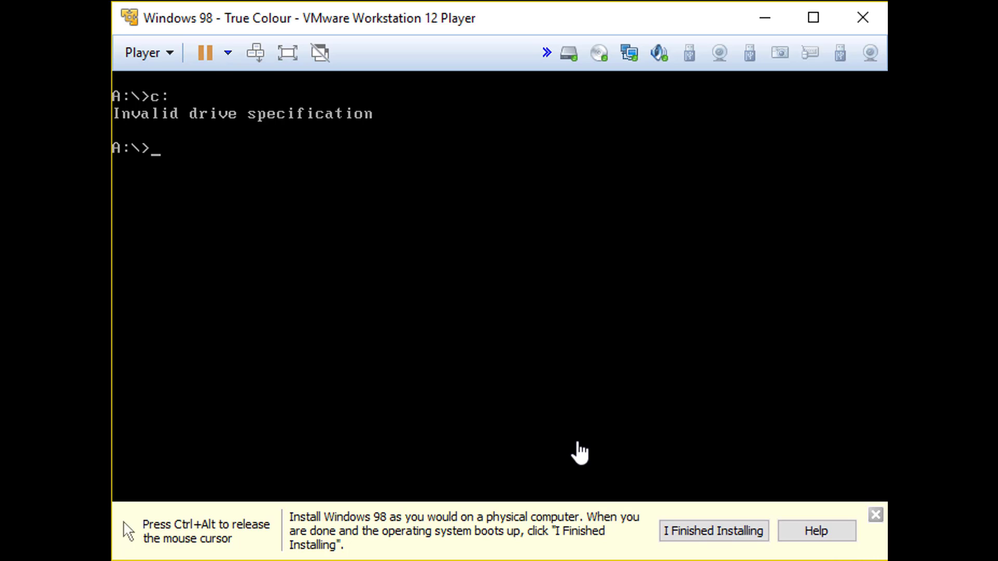
{"action": "key", "text": "ctrl+alt"}
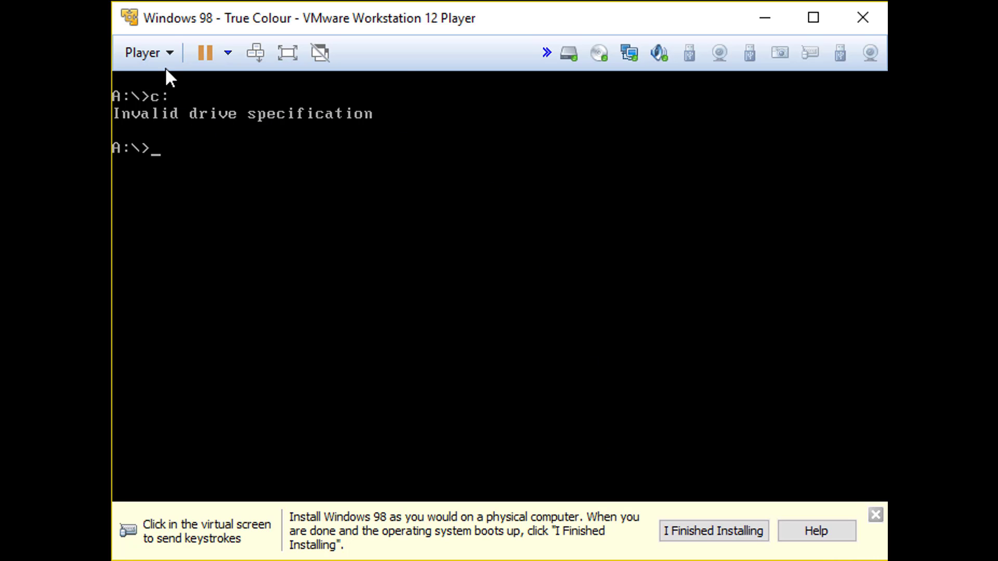
{"action": "left_click", "coordinate": [162, 63]}
{"action": "left_click", "coordinate": [187, 166]}
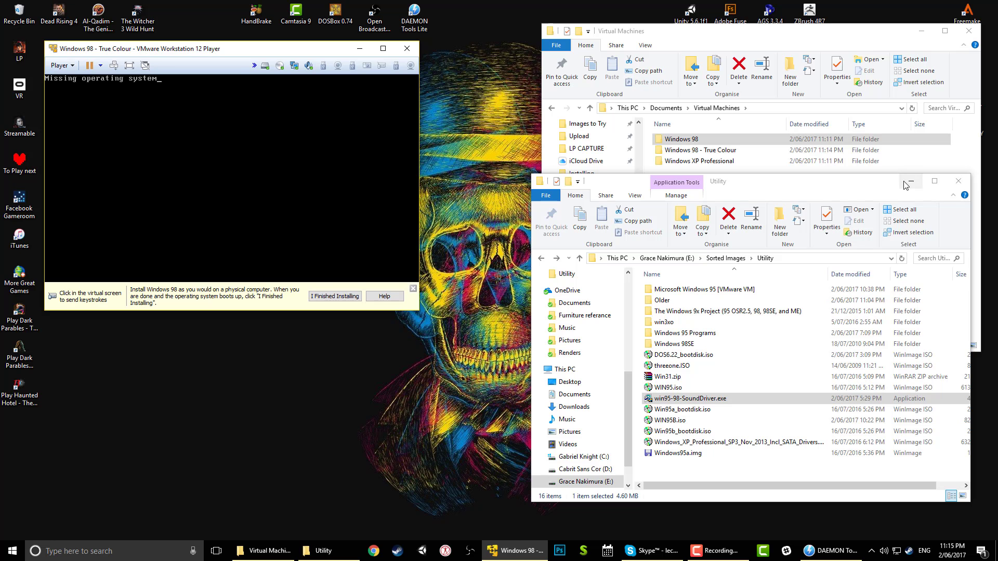
Open the Windows 98 - True Colour folder in Virtual Machines and right-click its .vmx file
{"action": "left_click", "coordinate": [912, 177]}
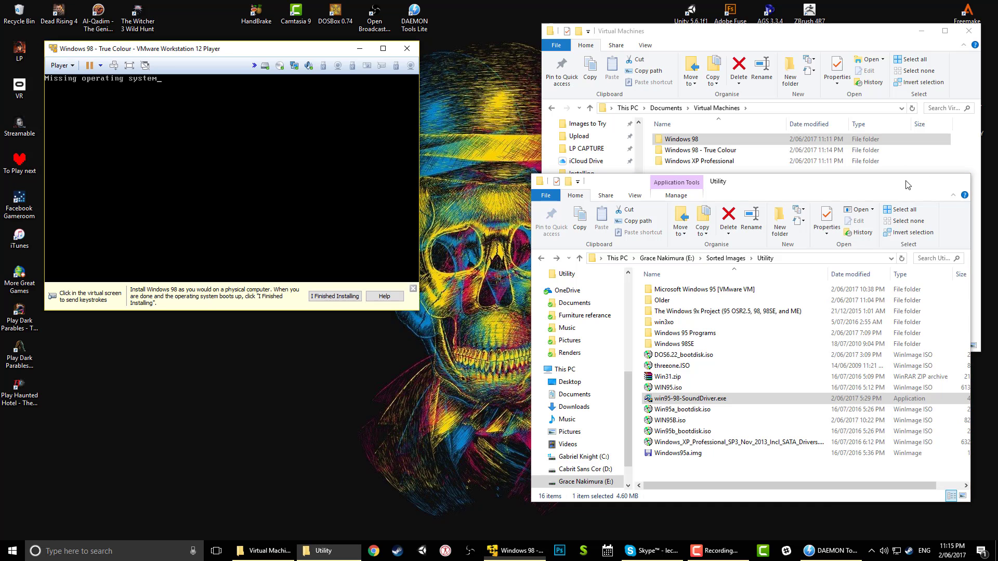
{"action": "left_click", "coordinate": [702, 141]}
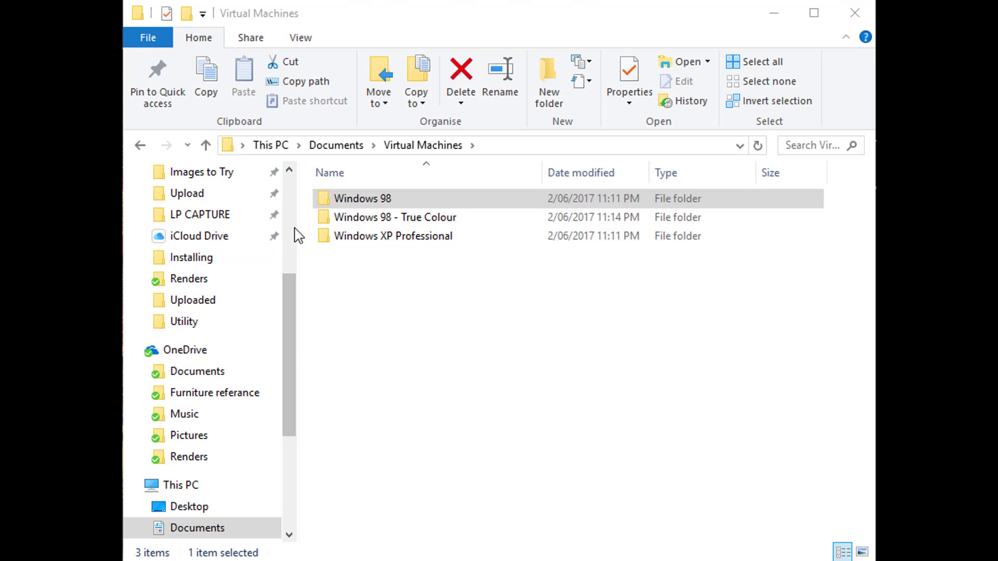
{"action": "left_click", "coordinate": [325, 218]}
{"action": "double_click", "coordinate": [373, 213]}
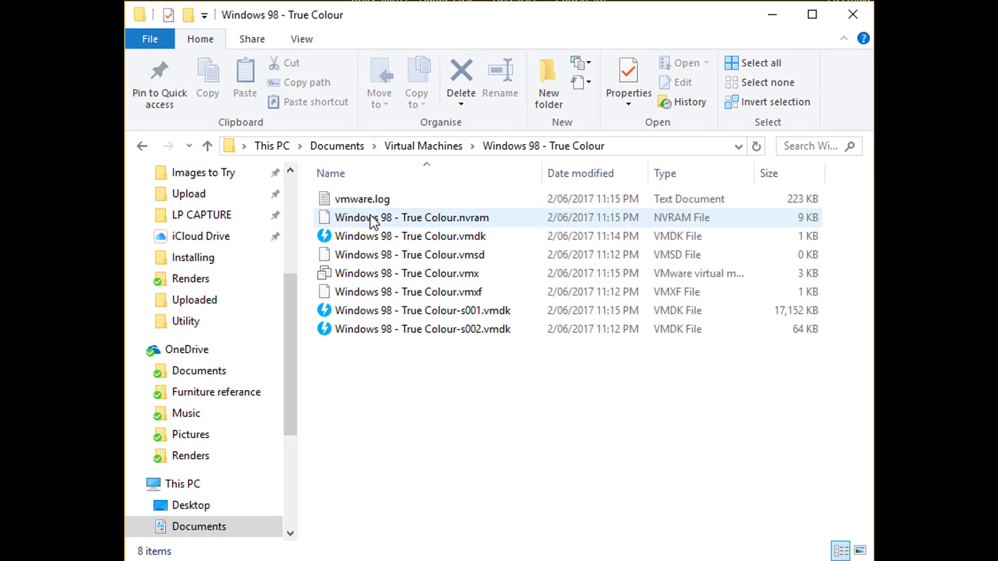
{"action": "right_click", "coordinate": [436, 273]}
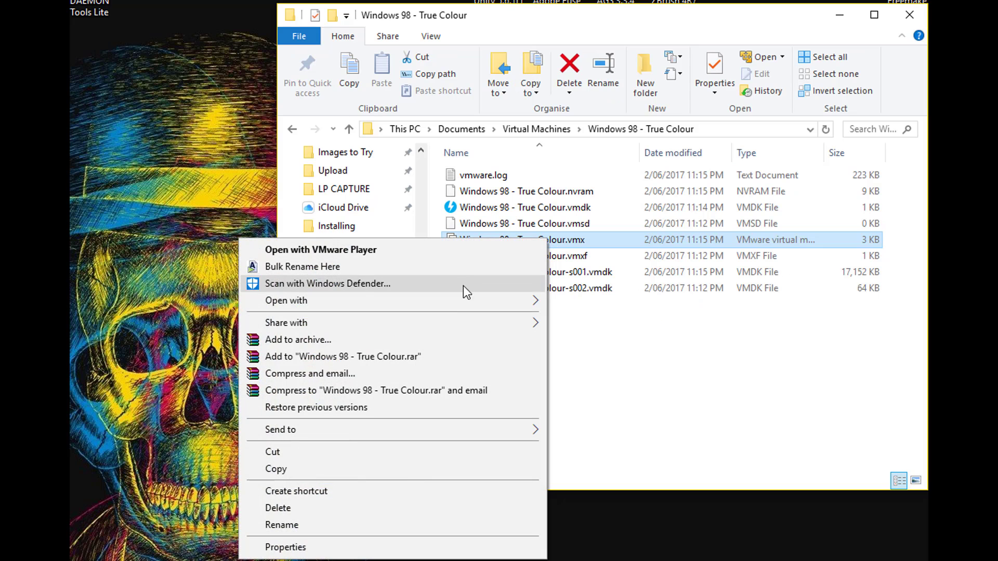
Open the .vmx in Notepad and append the line bios.forceSetupOnce = "True"
{"action": "mouse_move", "coordinate": [451, 300]}
{"action": "left_click", "coordinate": [119, 302]}
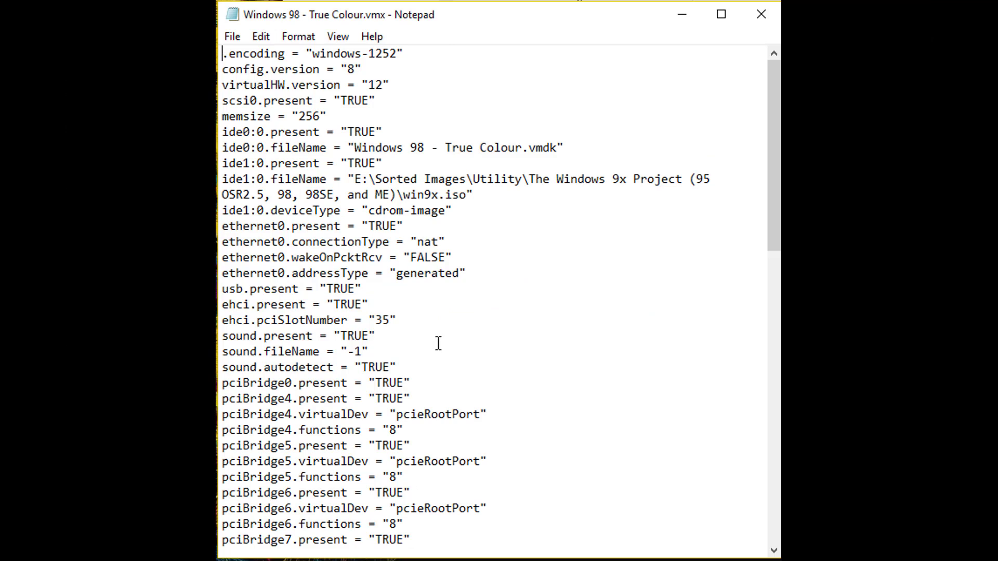
{"action": "scroll", "coordinate": [437, 343], "scroll_direction": "down", "scroll_amount": 15}
{"action": "left_click", "coordinate": [276, 544]}
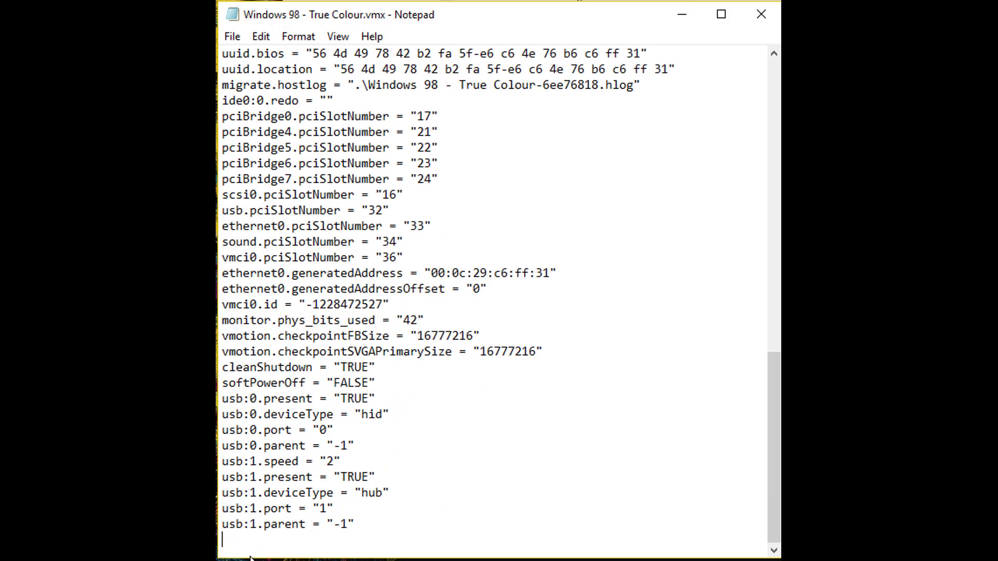
{"action": "type", "text": "bios.forceSet"}
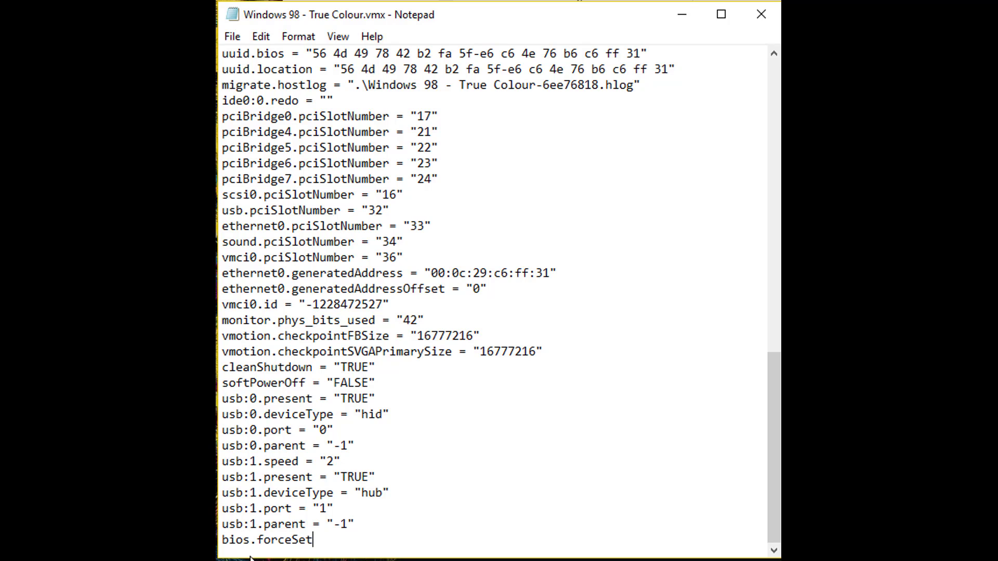
{"action": "type", "text": "upOnce ="}
{"action": "type", "text": " \"Tru"}
{"action": "key", "text": "BackSpace"}
{"action": "type", "text": "rue"}
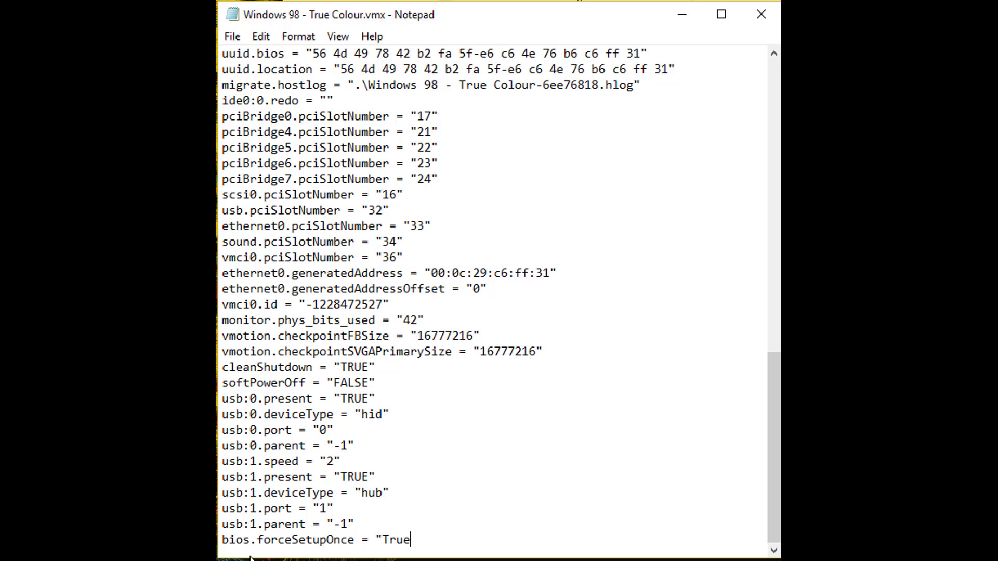
{"action": "type", "text": "\""}
Close Notepad, relaunch VMware Player, and power on Windows 98 - True Colour
{"action": "left_click", "coordinate": [761, 14]}
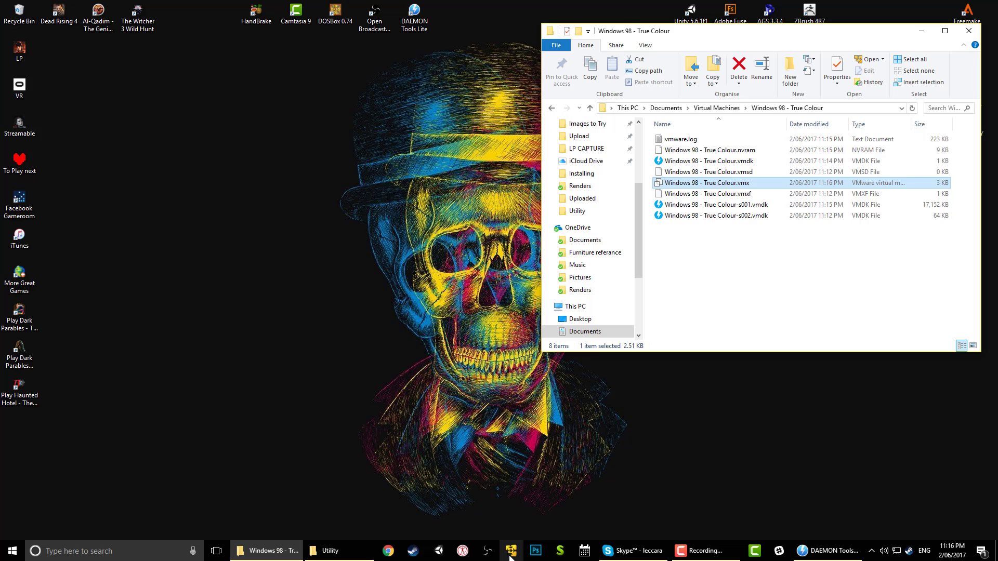
{"action": "left_click", "coordinate": [510, 554]}
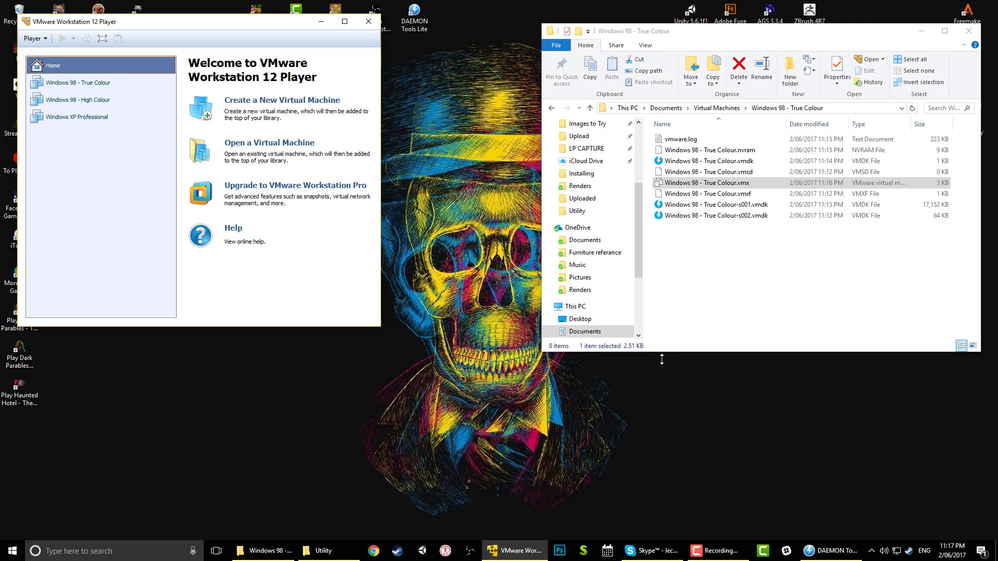
{"action": "left_click", "coordinate": [109, 85]}
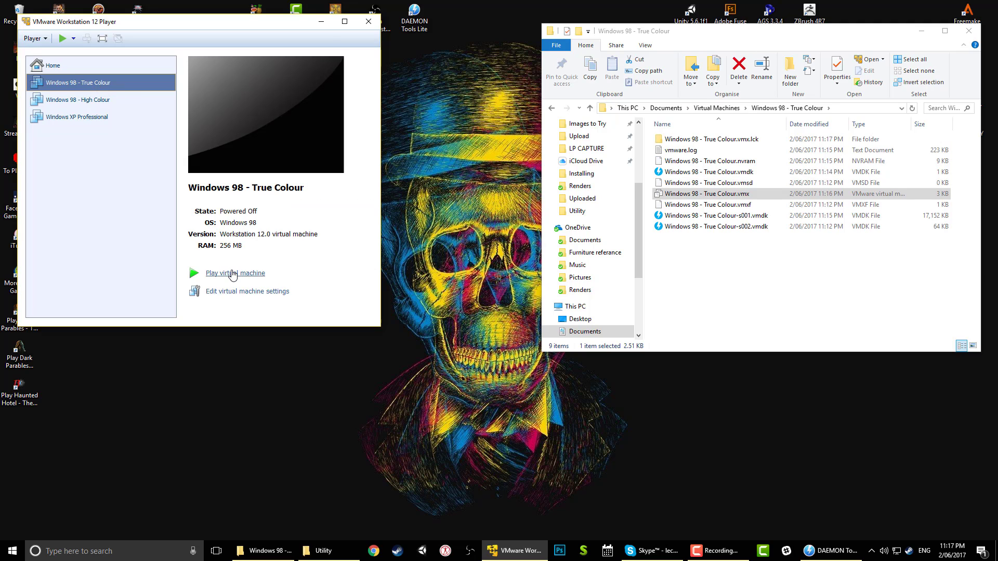
{"action": "left_click", "coordinate": [232, 274]}
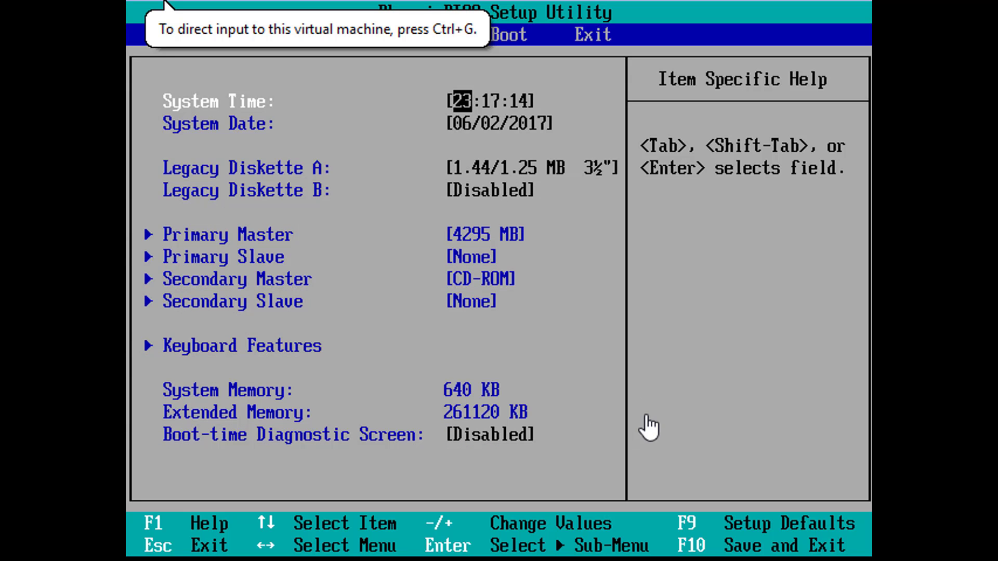
Move CD-ROM Drive to the top of the BIOS Boot order, then Exit Saving Changes
{"action": "left_click", "coordinate": [624, 368]}
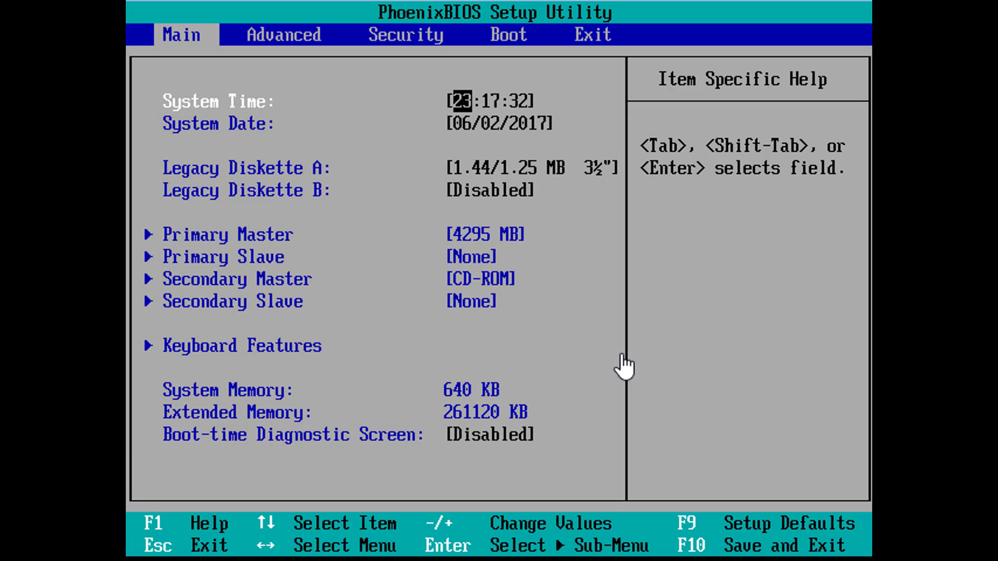
{"action": "key", "text": "Right"}
{"action": "key", "text": "Right"}
{"action": "key", "text": "Right"}
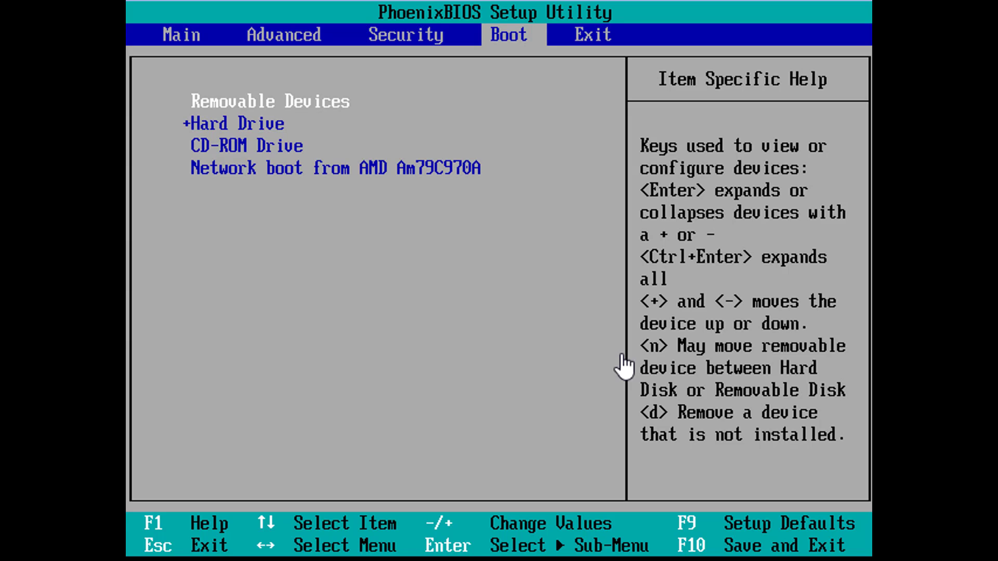
{"action": "key", "text": "minus"}
{"action": "key", "text": "minus"}
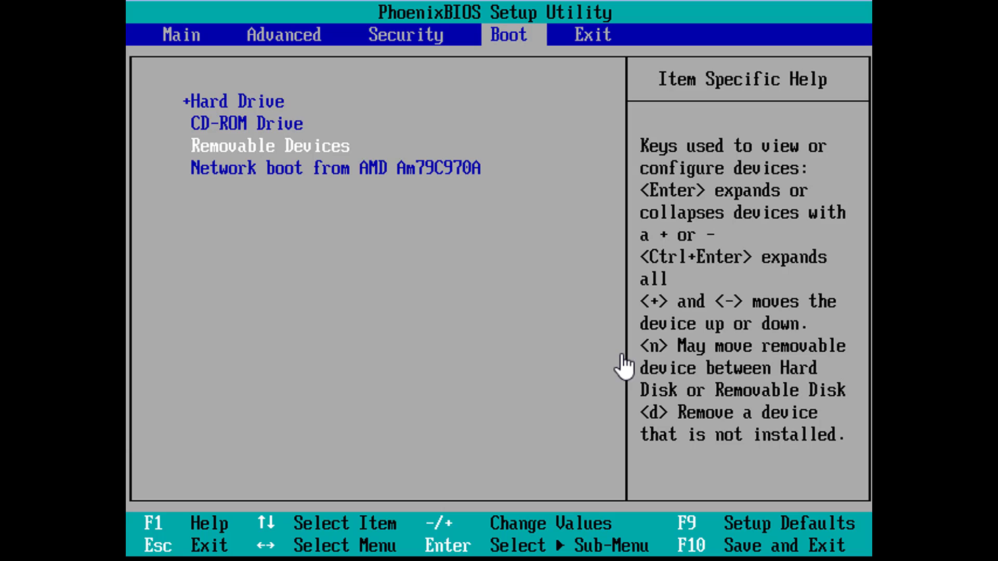
{"action": "key", "text": "Up"}
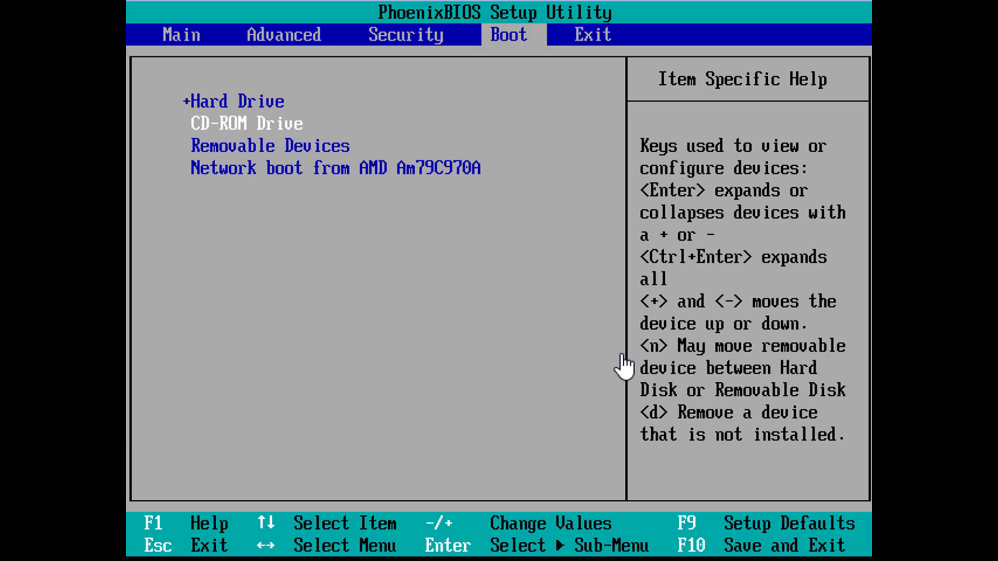
{"action": "key", "text": "plus"}
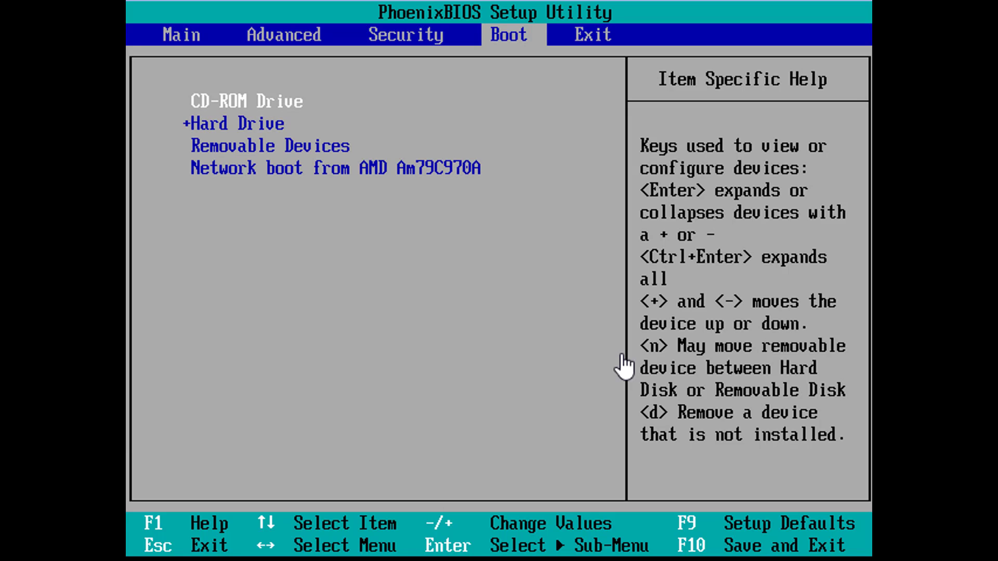
{"action": "key", "text": "Right"}
{"action": "key", "text": "Left"}
{"action": "key", "text": "Right"}
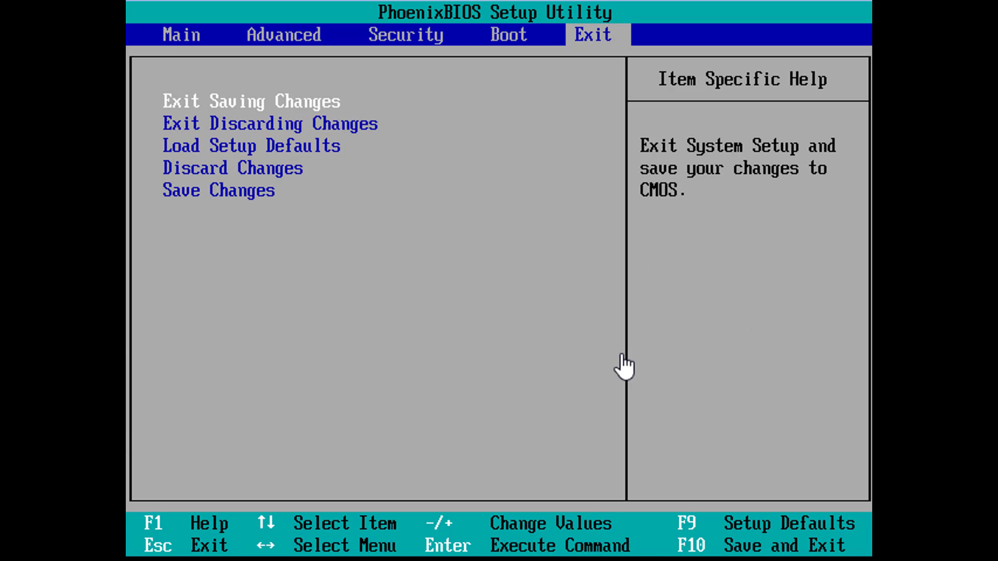
{"action": "key", "text": "Return"}
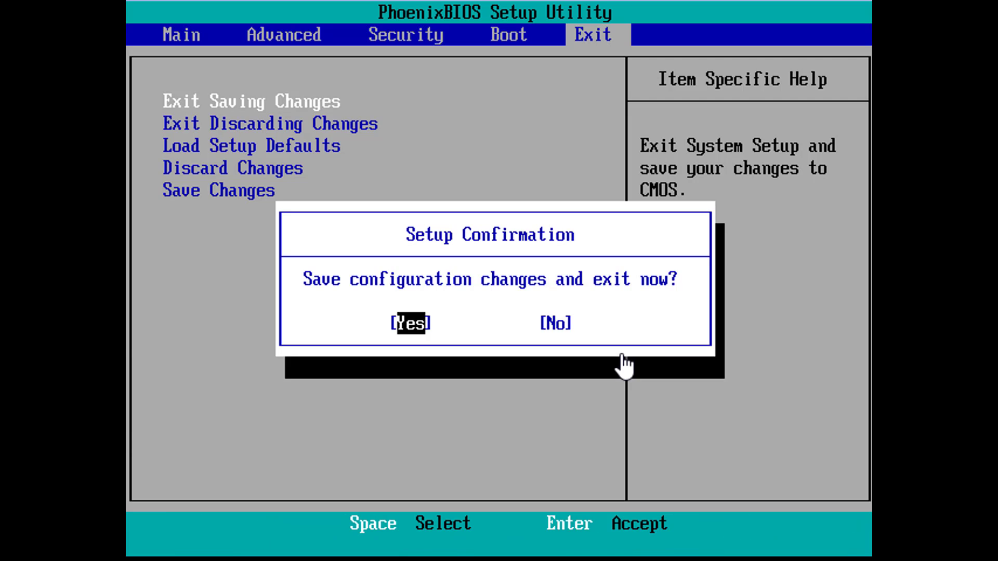
{"action": "key", "text": "Return"}
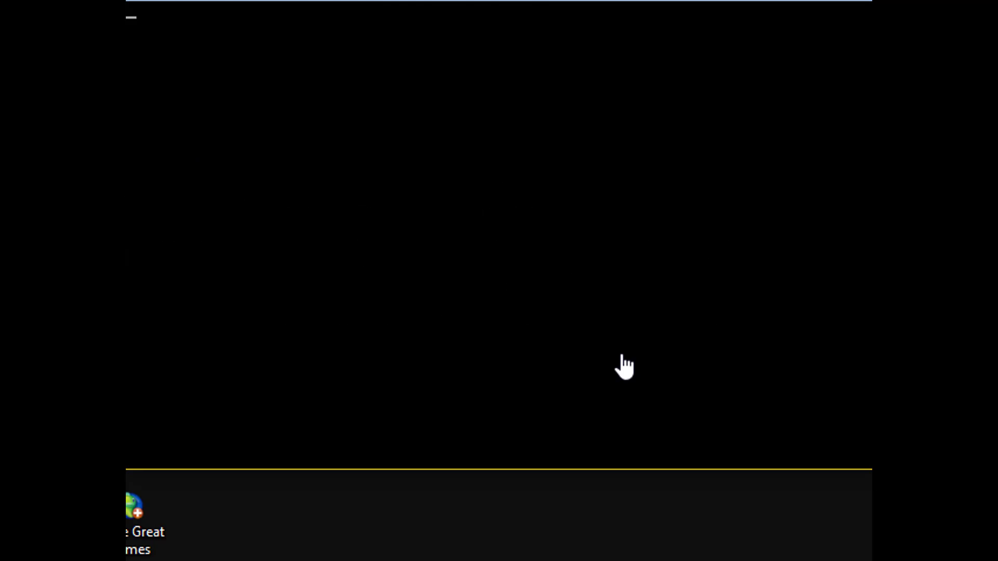
Boot from the CD-ROM and pick 'Start computer with CD-ROM support'
{"action": "key", "text": "Down"}
{"action": "key", "text": "Return"}
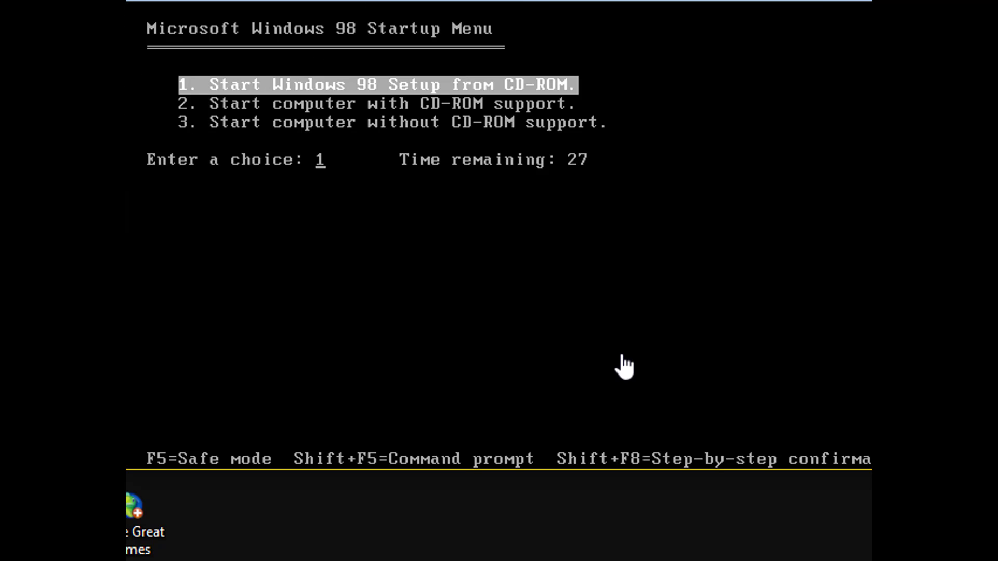
{"action": "key", "text": "Down"}
{"action": "key", "text": "Return"}
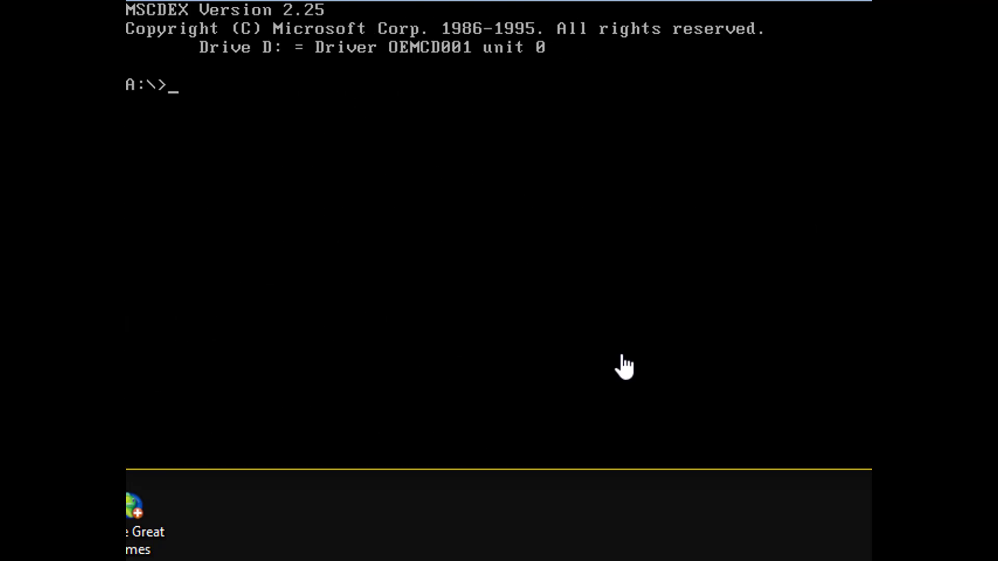
Switch the DOS prompt to the CD drive D:, then back to A:
{"action": "type", "text": "r"}
{"action": "key", "text": "BackSpace"}
{"action": "type", "text": "d:"}
{"action": "key", "text": "Return"}
{"action": "type", "text": "a"}
{"action": "type", "text": ":"}
{"action": "key", "text": "Return"}
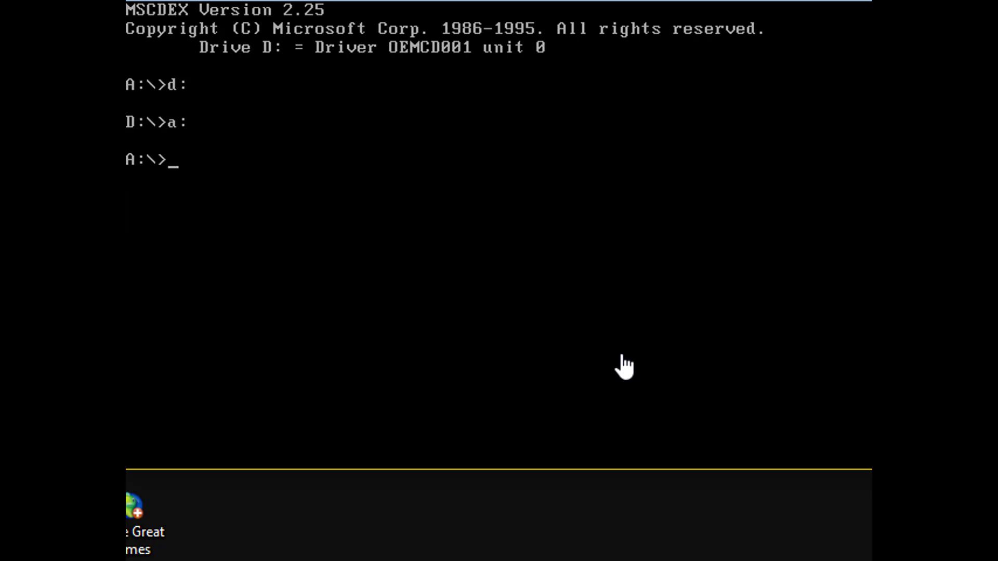
Run 'format c: /s' and list the files on drive A with dir
{"action": "type", "text": "format c:"}
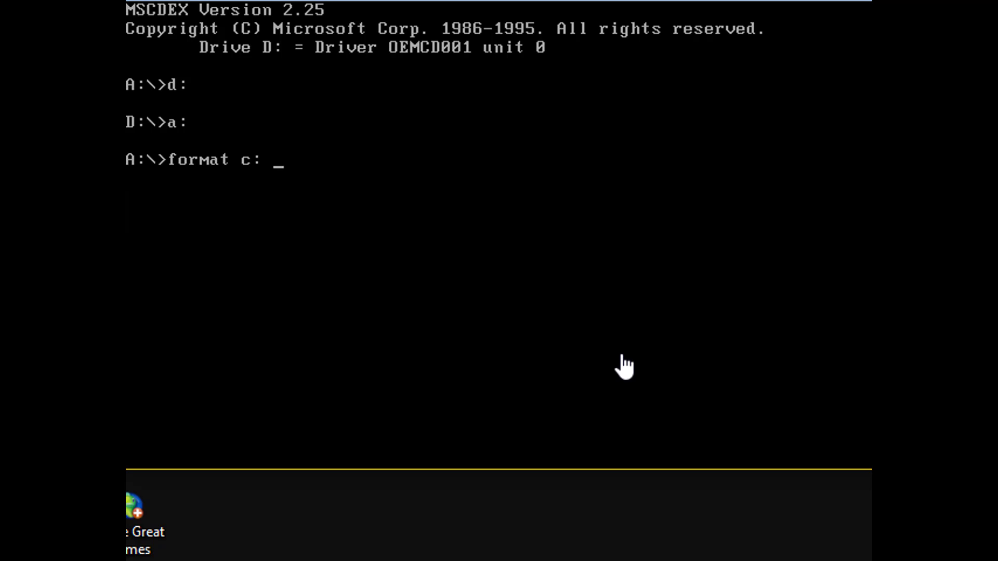
{"action": "type", "text": " /s"}
{"action": "key", "text": "Return"}
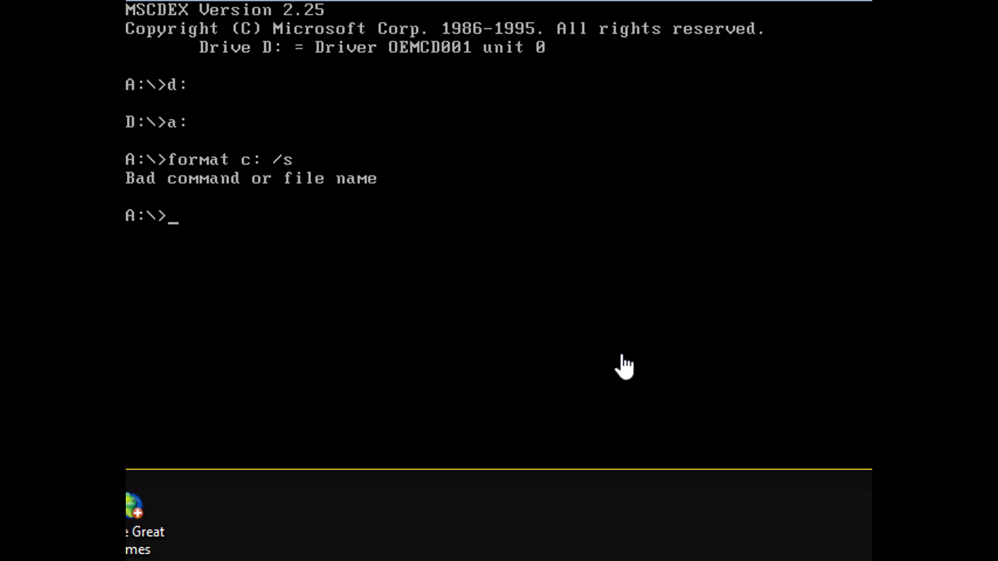
{"action": "type", "text": "dir"}
{"action": "key", "text": "Return"}
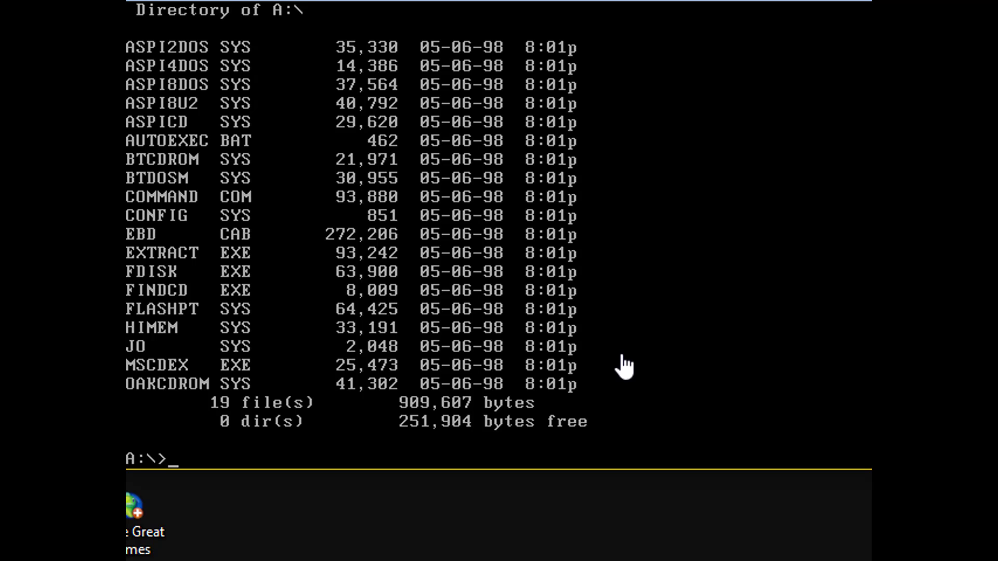
Switch to drive D: and run setup to open the Windows 9x installation menu
{"action": "type", "text": "r"}
{"action": "type", "text": ":"}
{"action": "key", "text": "Return"}
{"action": "type", "text": "d:"}
{"action": "key", "text": "Return"}
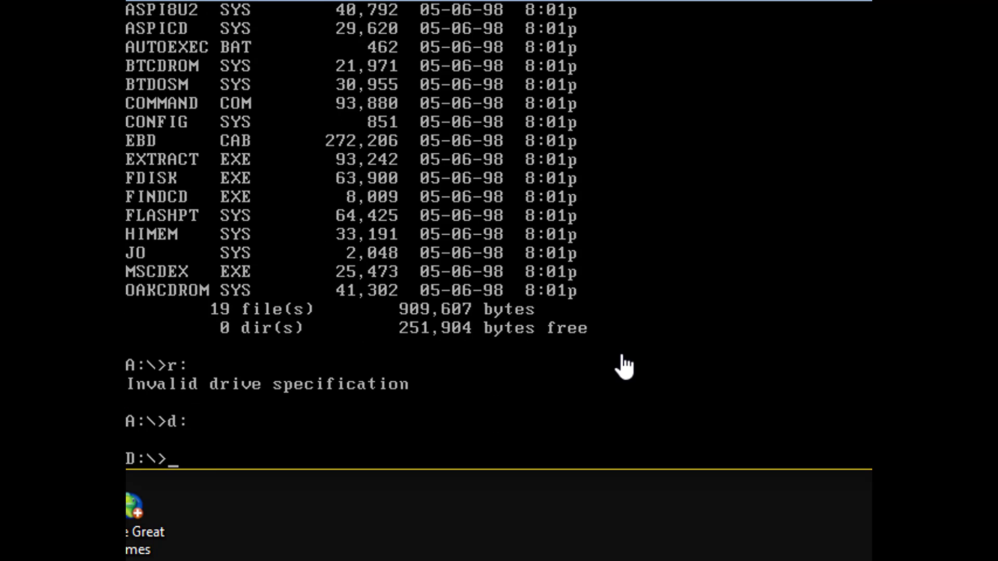
{"action": "type", "text": "setu"}
{"action": "key", "text": "BackSpace"}
{"action": "key", "text": "BackSpace"}
{"action": "key", "text": "BackSpace"}
{"action": "type", "text": "etup"}
{"action": "key", "text": "Return"}
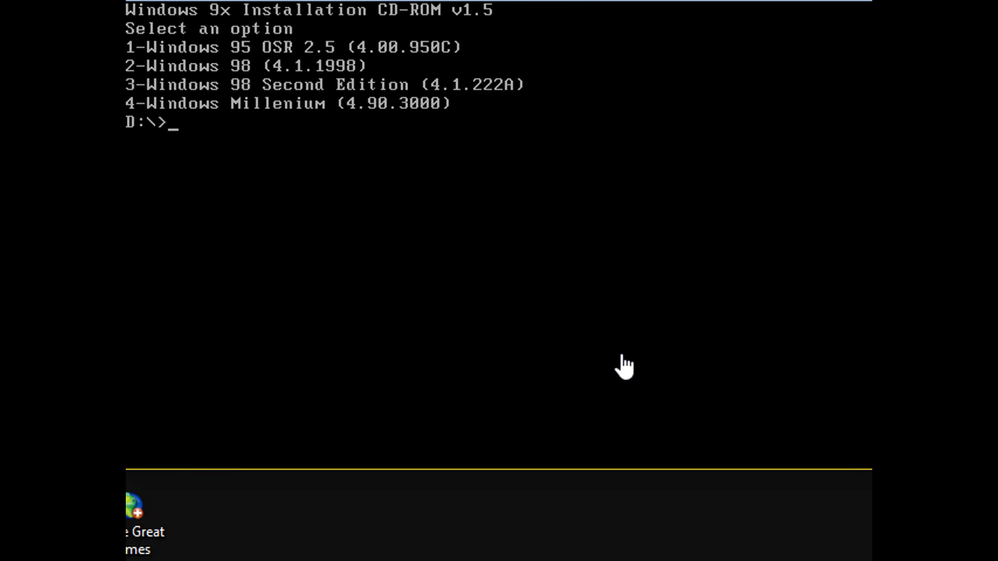
Choose option 3 (Windows 98 SE), confirm formatting C: with y, and pass the product key notice
{"action": "type", "text": "3"}
{"action": "key", "text": "Return"}
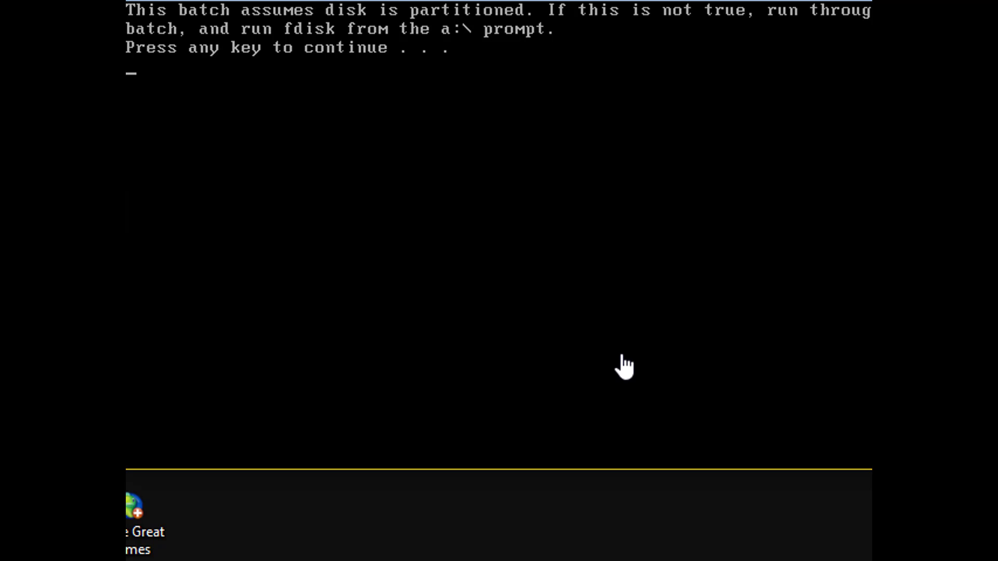
{"action": "key", "text": "Return"}
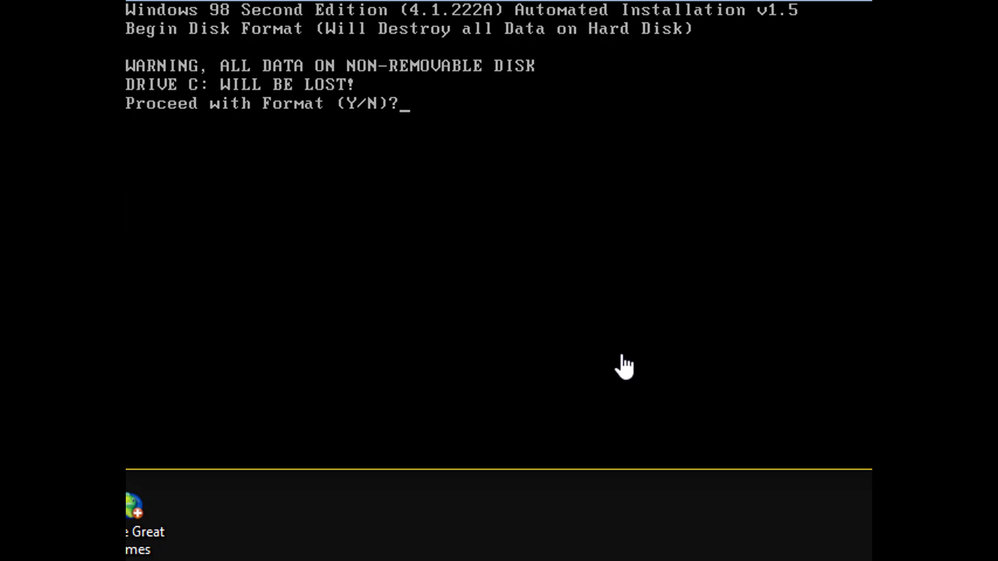
{"action": "type", "text": "y"}
{"action": "key", "text": "Return"}
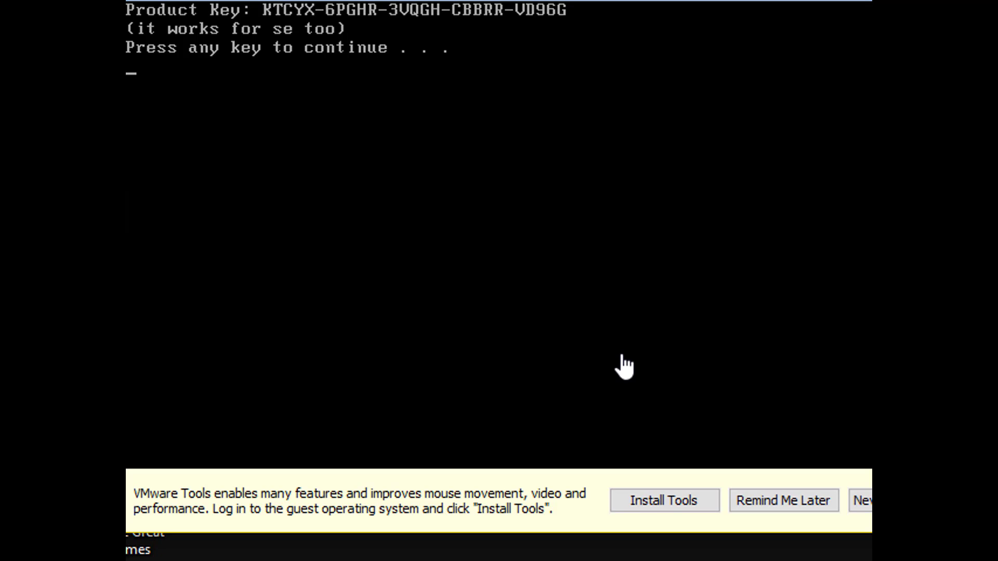
{"action": "key", "text": "Return"}
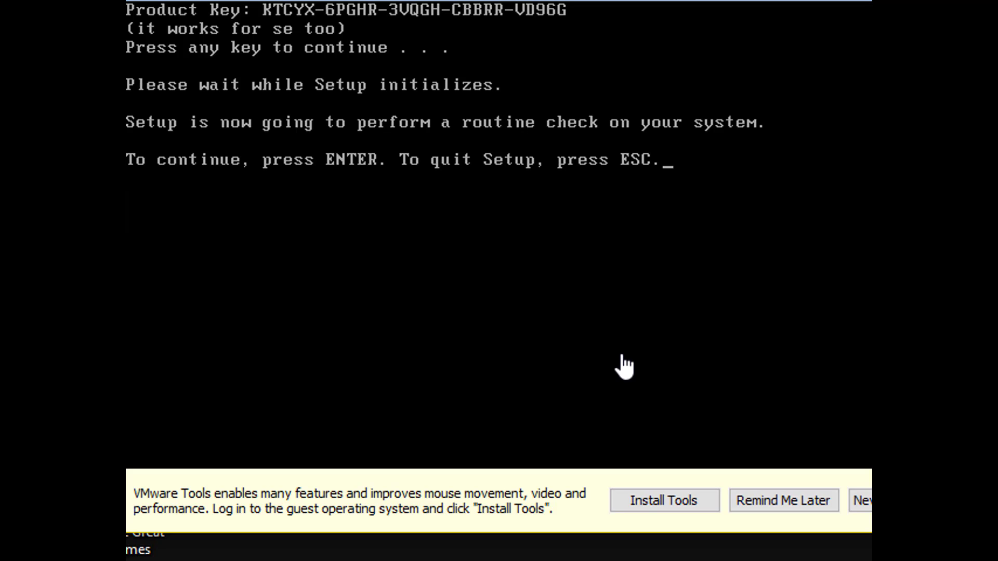
Start Windows 98 Setup with C:\WINDOWS, Typical setup, common components and default computer name
{"action": "key", "text": "Return"}
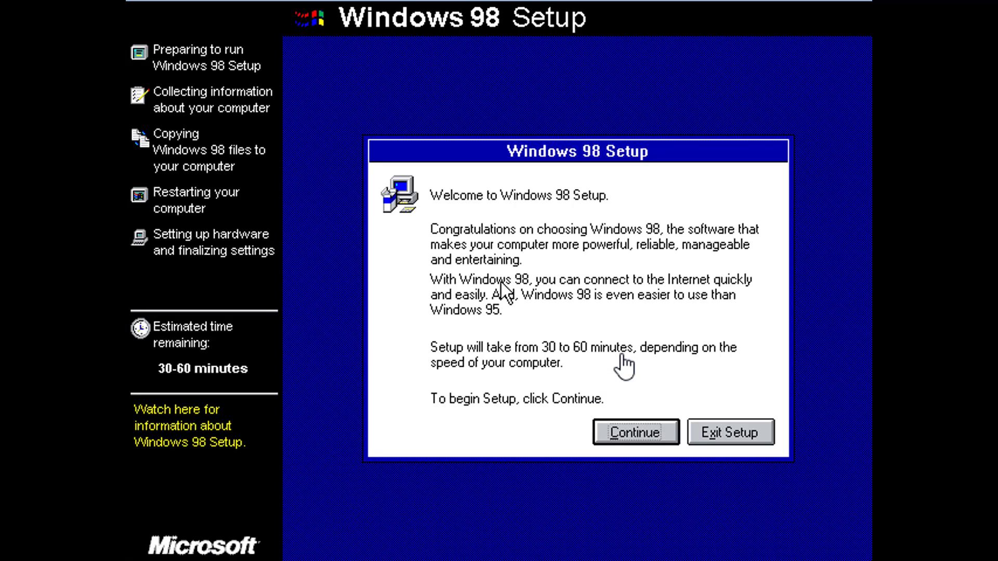
{"action": "left_click", "coordinate": [651, 429]}
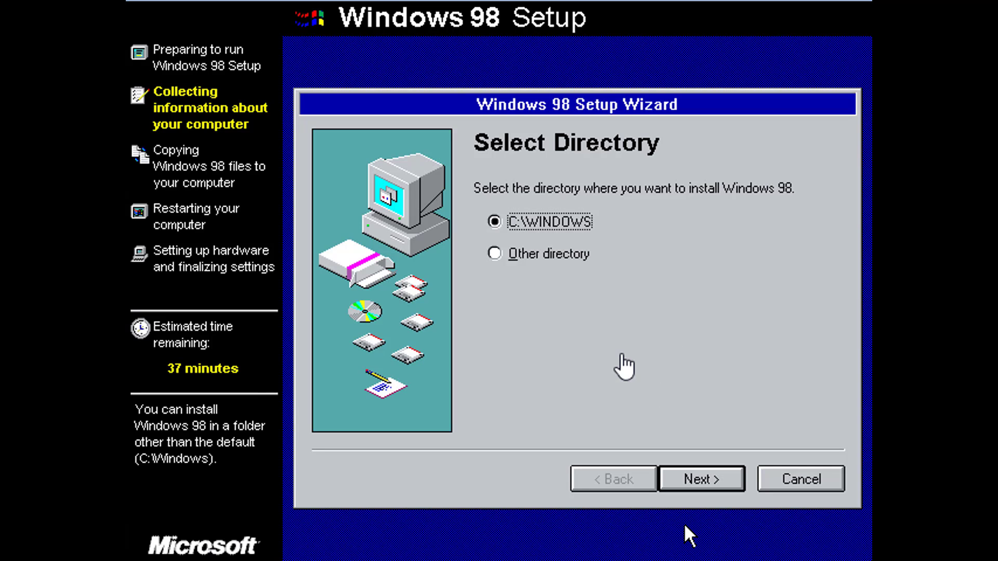
{"action": "left_click", "coordinate": [689, 474]}
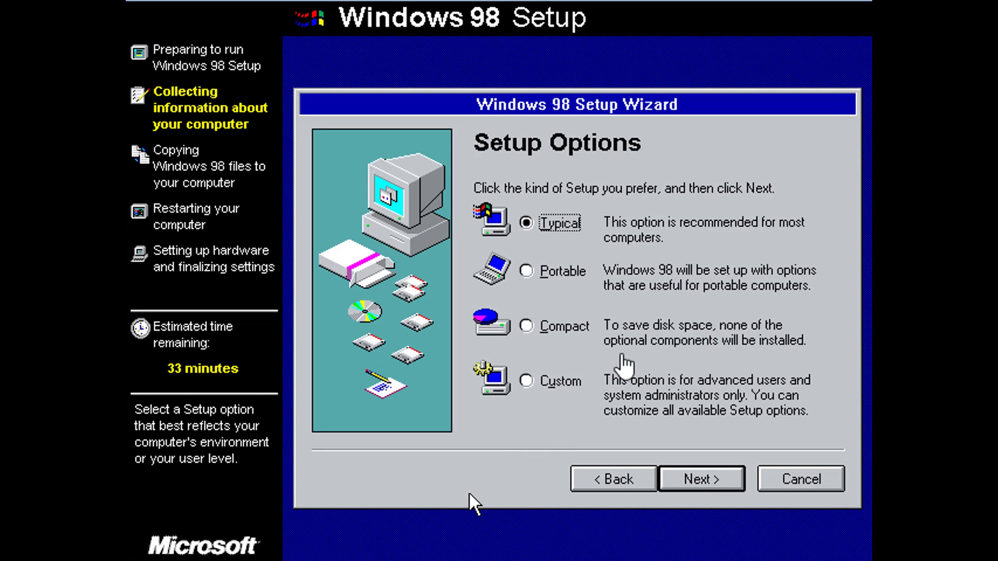
{"action": "left_click", "coordinate": [682, 491]}
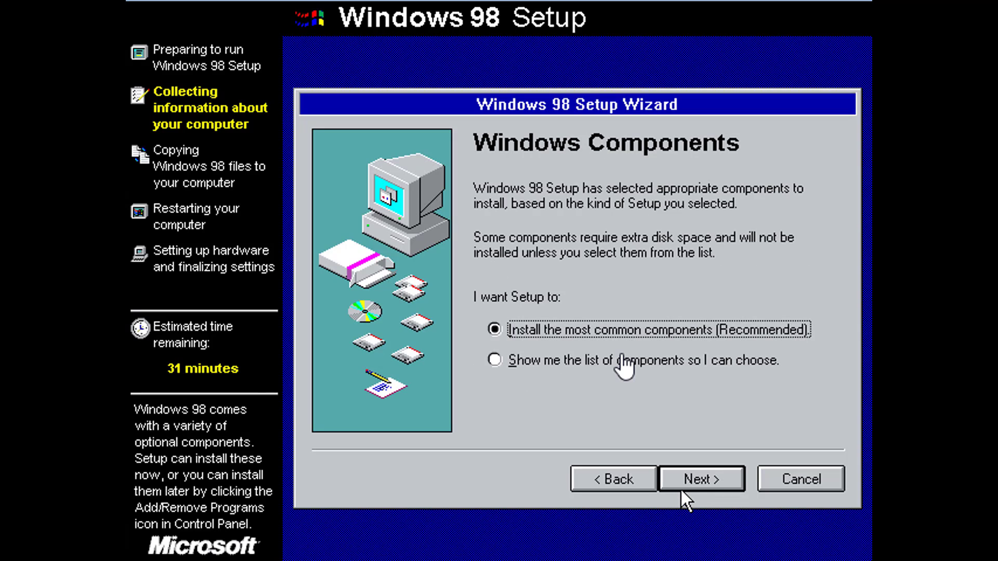
{"action": "left_click", "coordinate": [698, 472]}
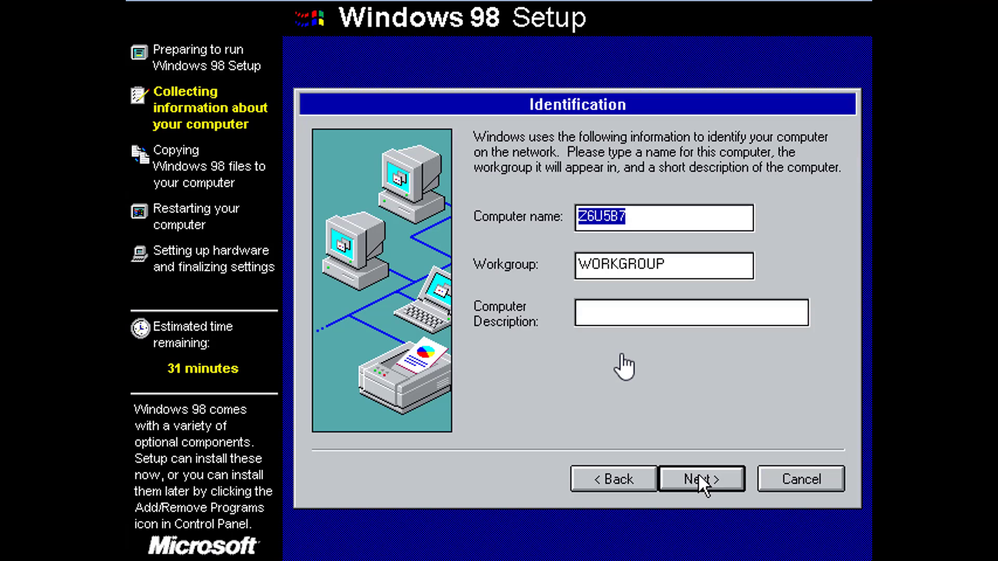
{"action": "left_click", "coordinate": [698, 476]}
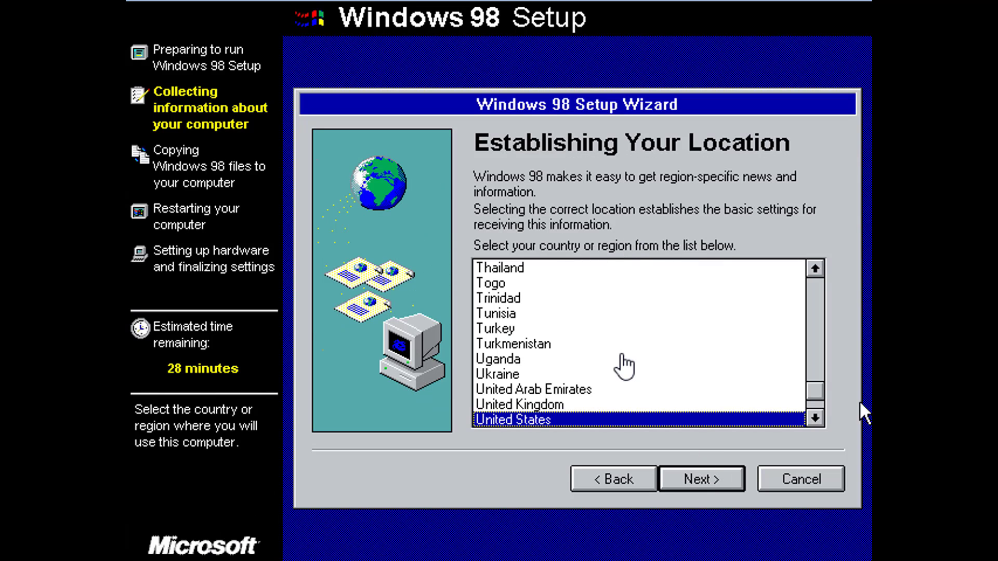
Set the country location to Australia
{"action": "left_click_drag", "start_coordinate": [826, 387], "coordinate": [815, 279]}
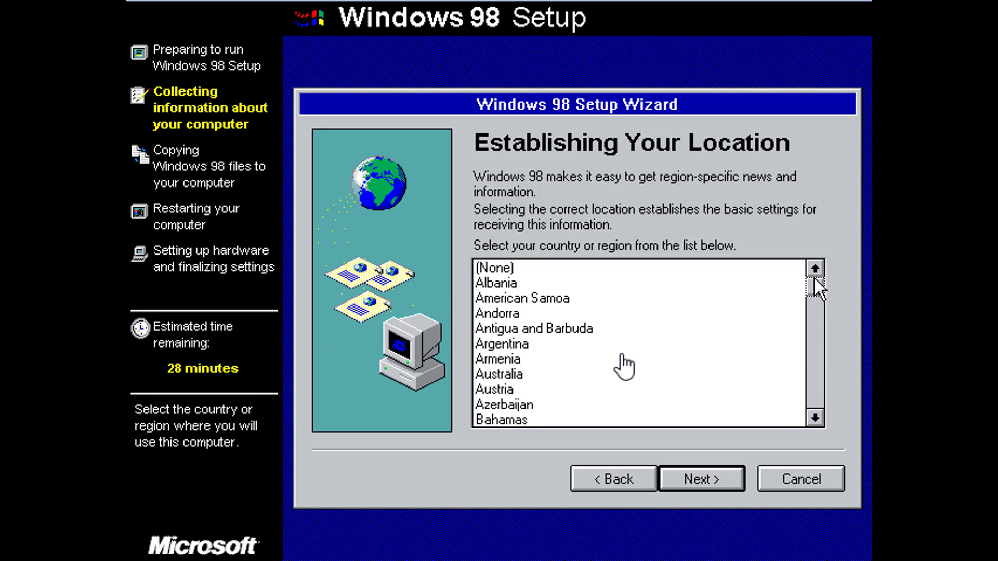
{"action": "left_click", "coordinate": [520, 390]}
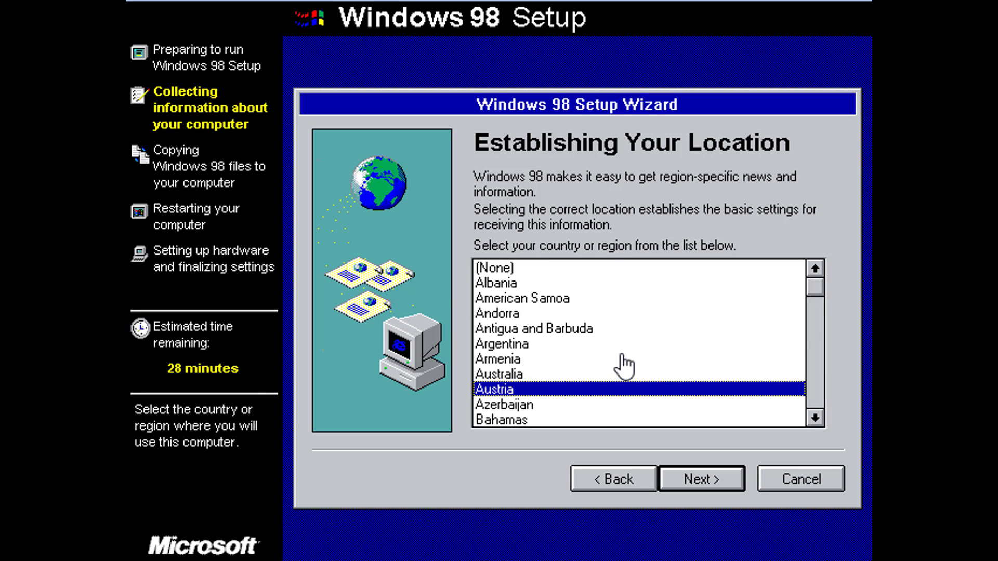
{"action": "left_click", "coordinate": [524, 376]}
{"action": "left_click", "coordinate": [715, 485]}
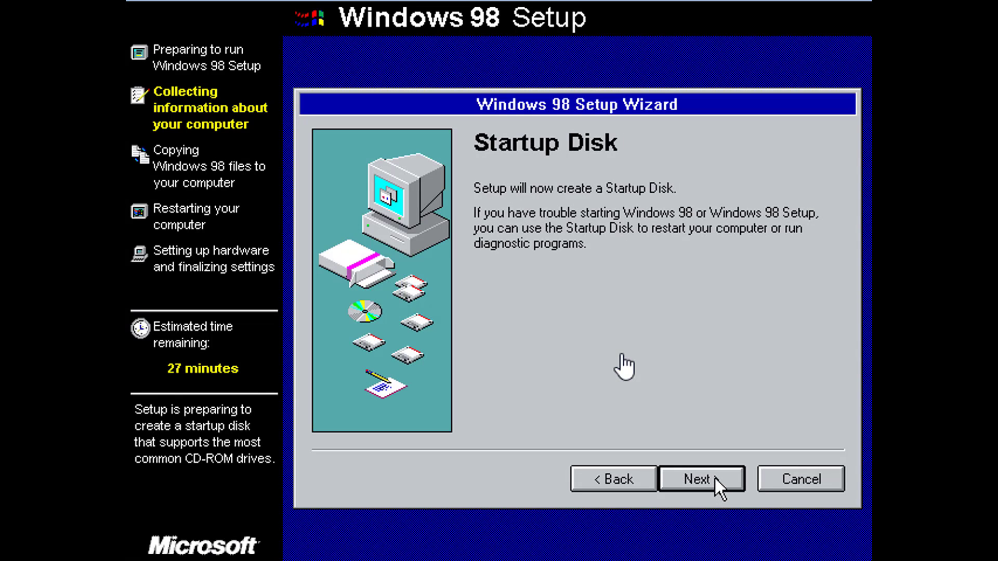
Create the Windows 98 startup disk and continue to Start Copying Files
{"action": "left_click", "coordinate": [716, 478]}
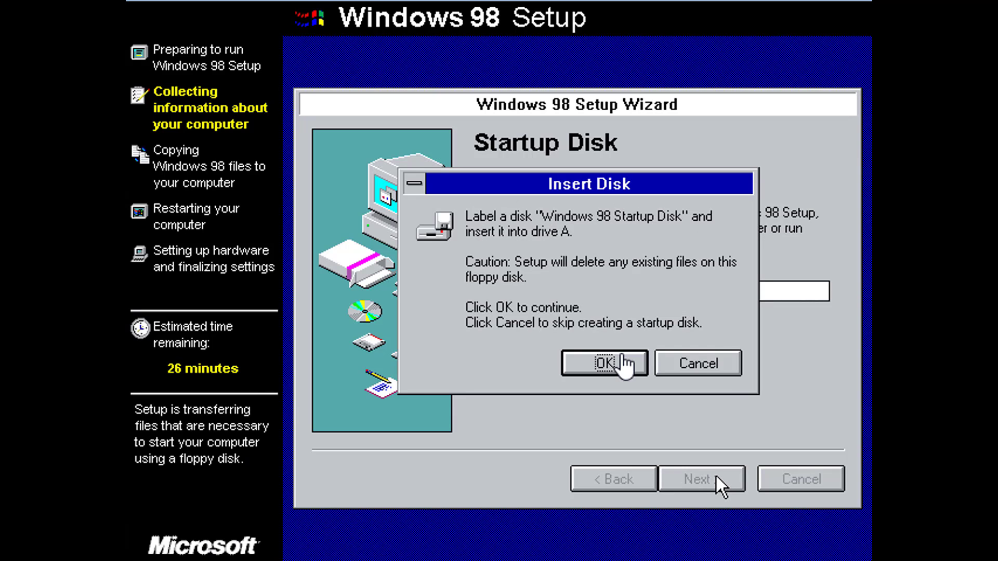
{"action": "left_click", "coordinate": [623, 359]}
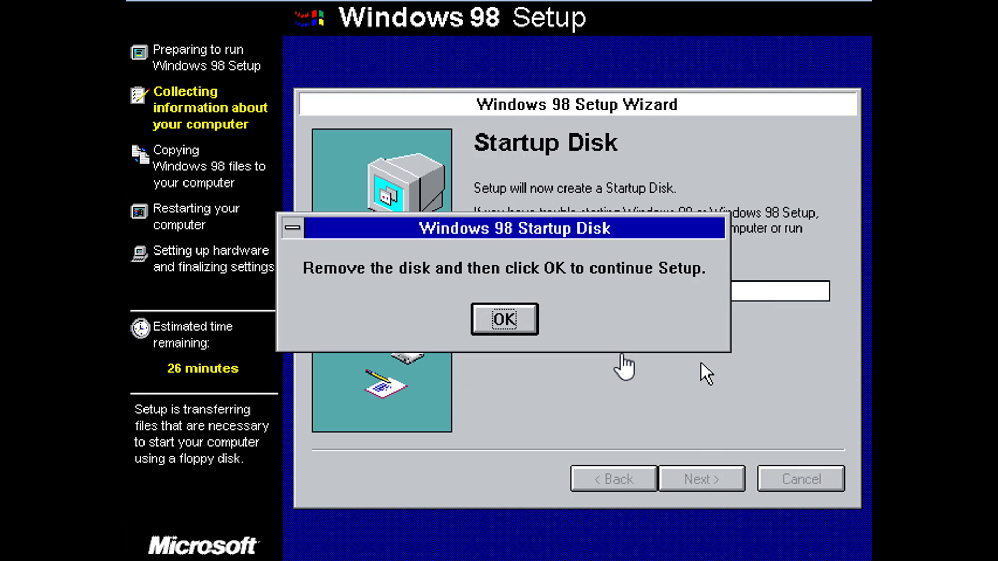
{"action": "left_click", "coordinate": [506, 325]}
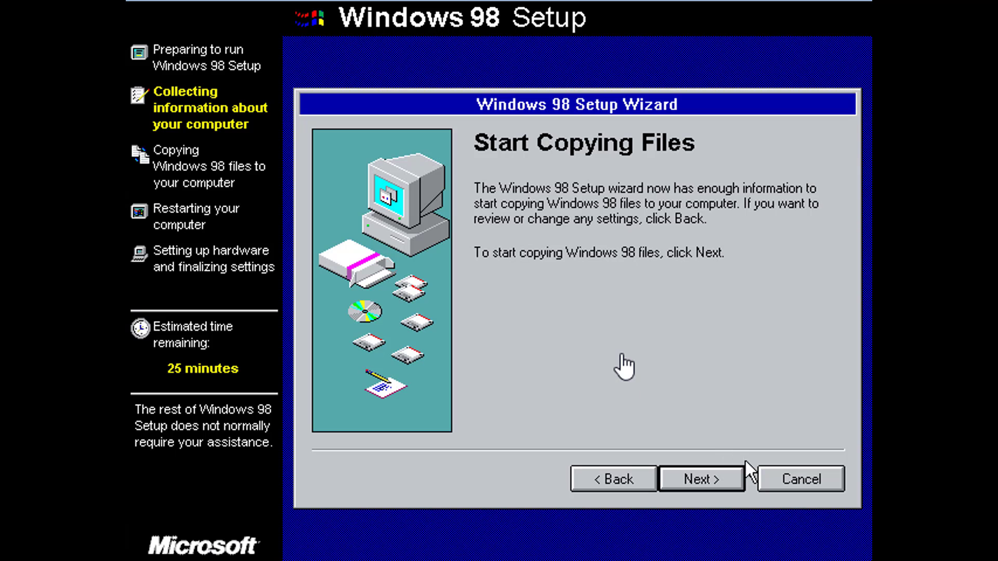
Copy the Windows 98 files, restart into the installed system, and enter the user's name
{"action": "left_click", "coordinate": [727, 475]}
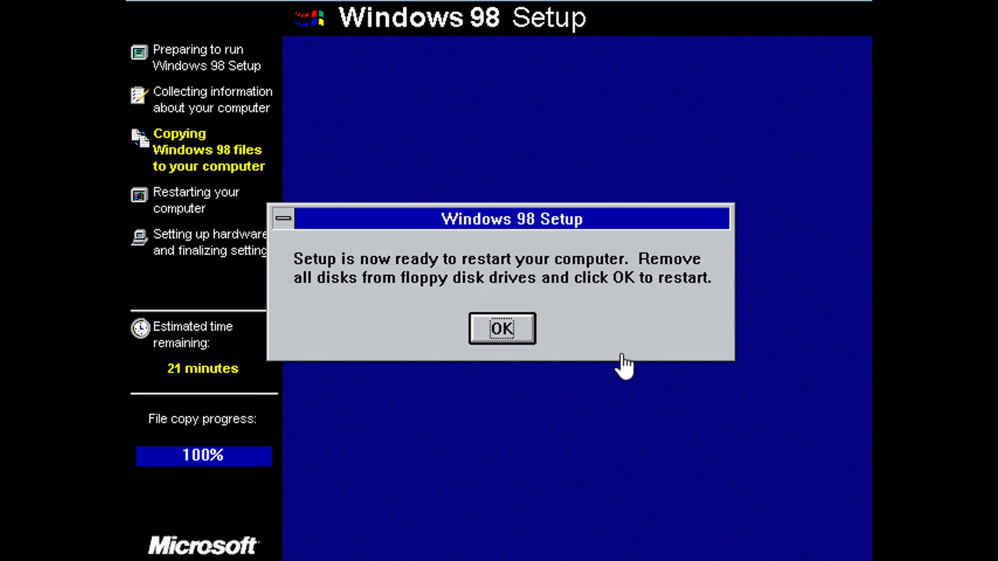
{"action": "left_click", "coordinate": [515, 329]}
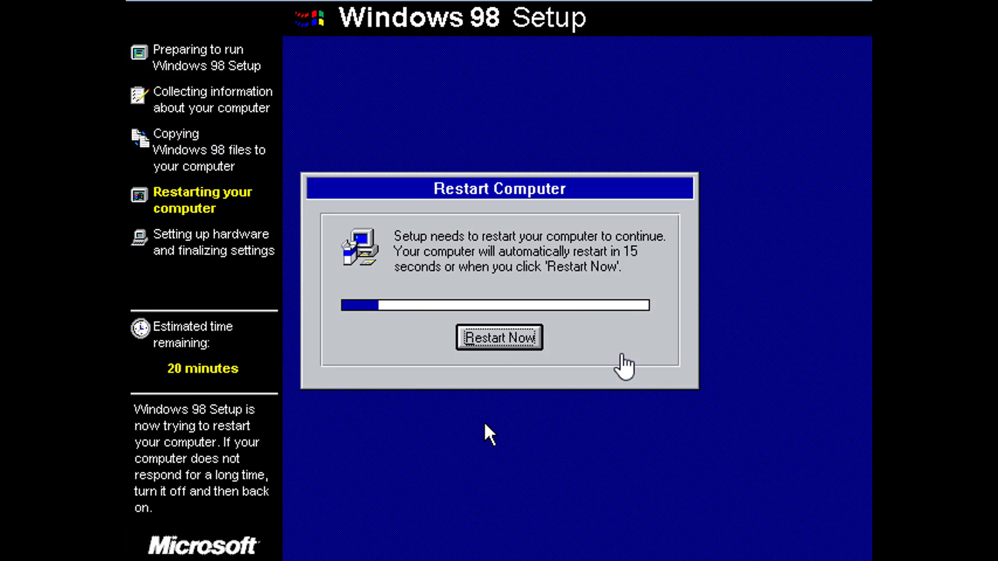
{"action": "left_click", "coordinate": [493, 336]}
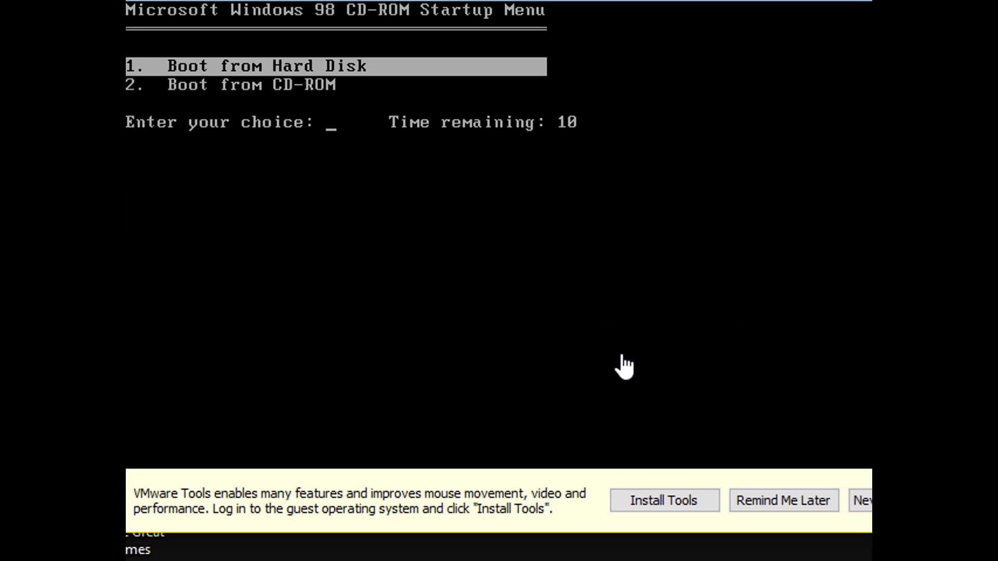
{"action": "key", "text": "Down"}
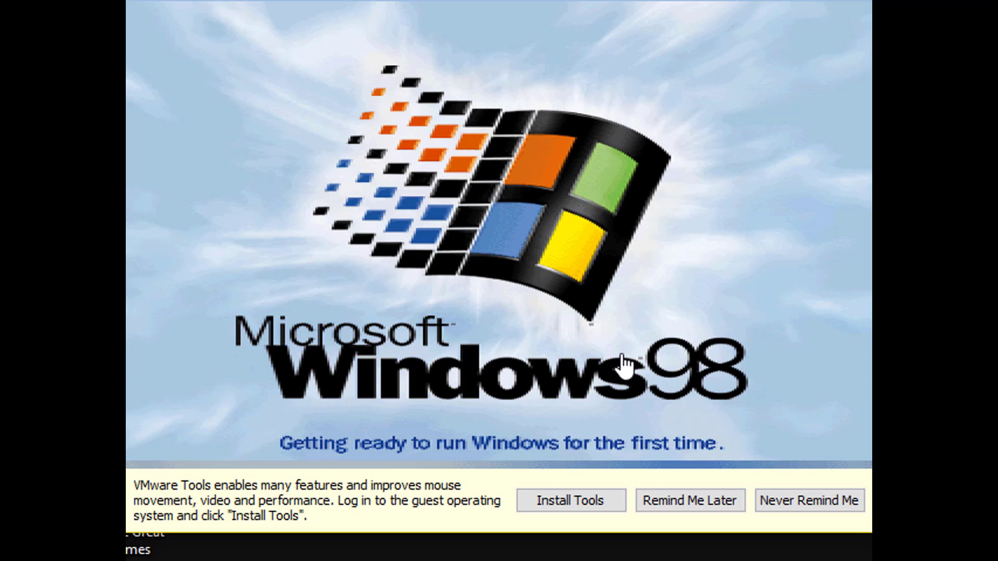
{"action": "type", "text": "Resulka"}
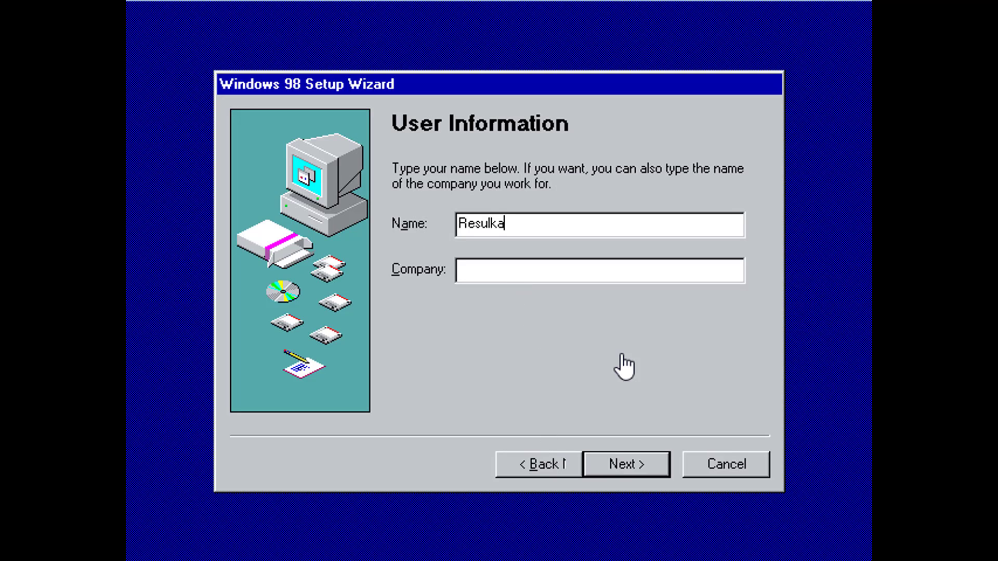
Accept the Windows 98 license agreement and enter the product key into the five boxes
{"action": "left_click", "coordinate": [627, 463]}
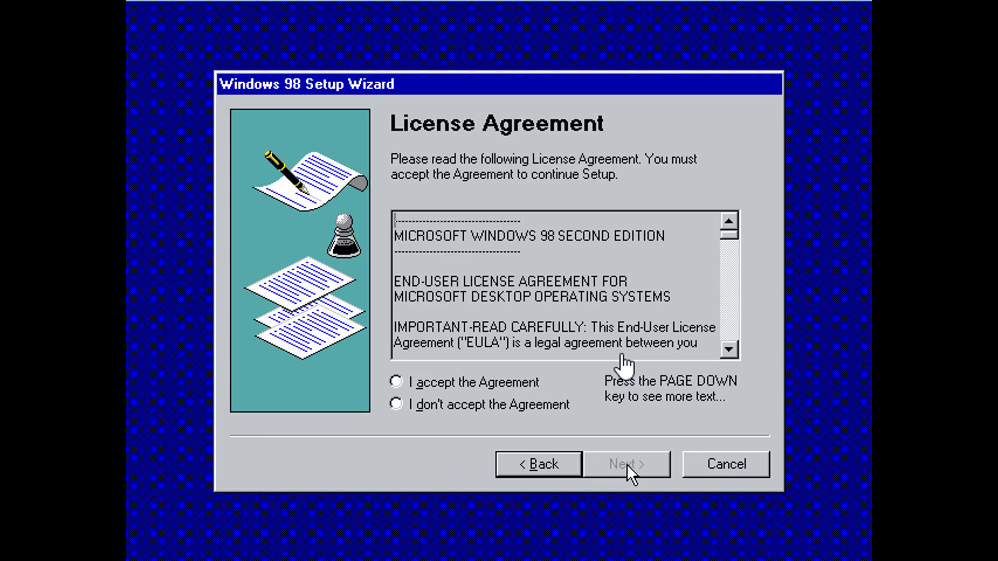
{"action": "left_click", "coordinate": [493, 380]}
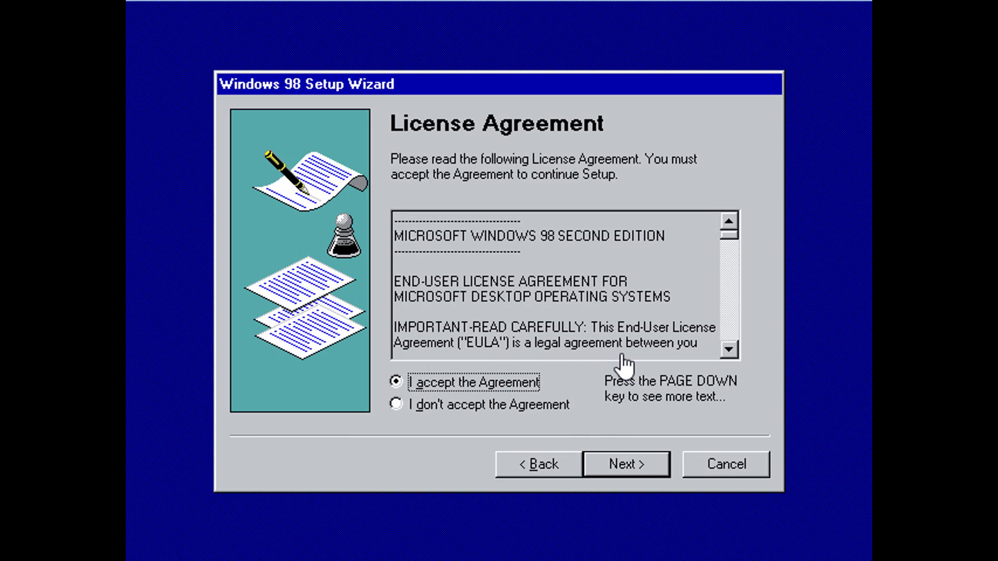
{"action": "left_click", "coordinate": [662, 466]}
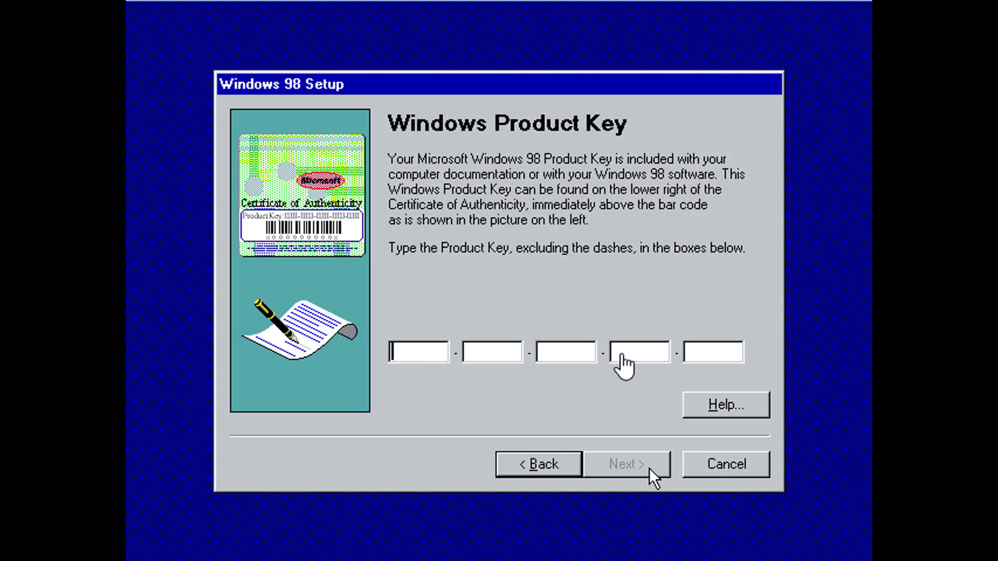
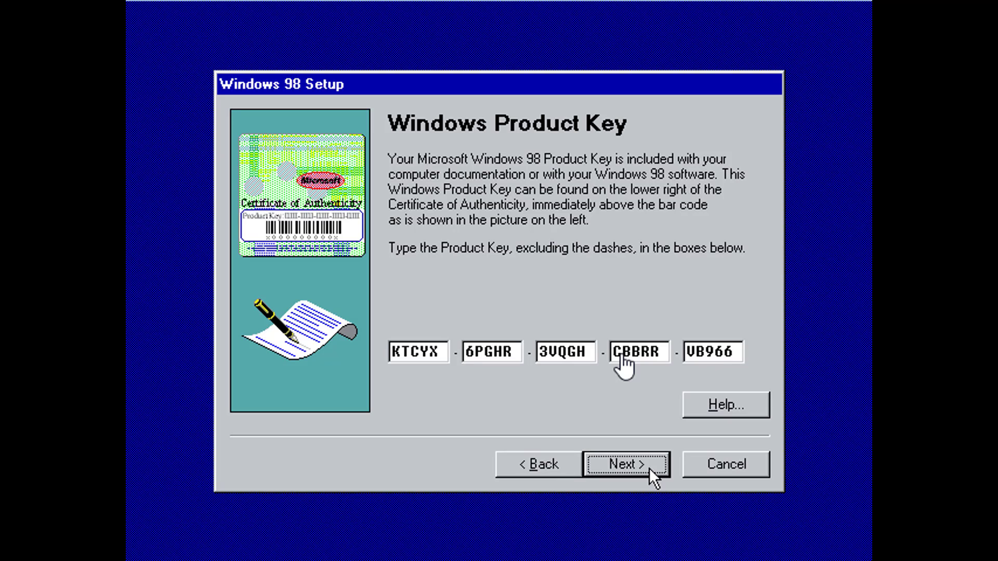
{"action": "left_click", "coordinate": [649, 468]}
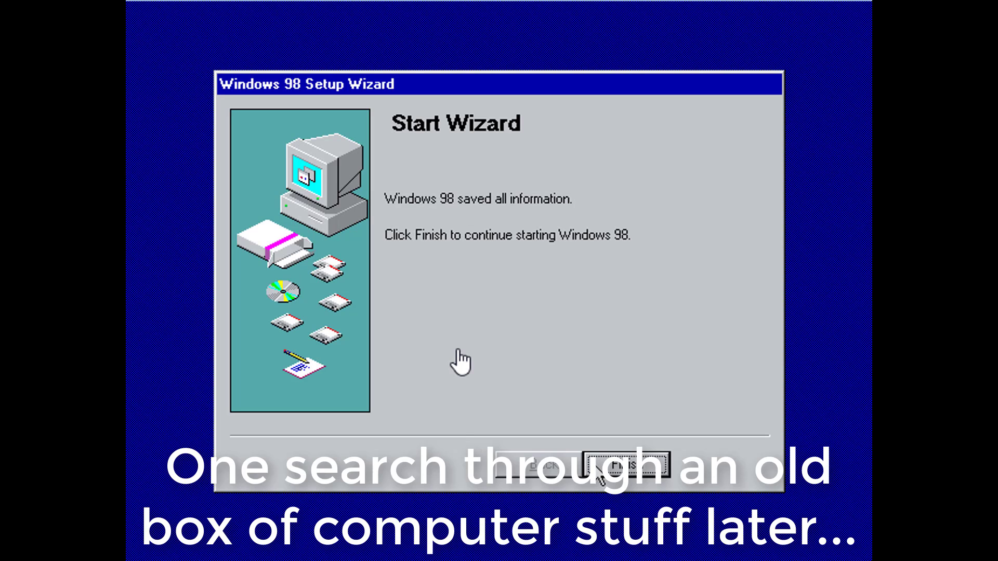
Click Finish on the Start Wizard page to let setup configure hardware
{"action": "left_click", "coordinate": [599, 475]}
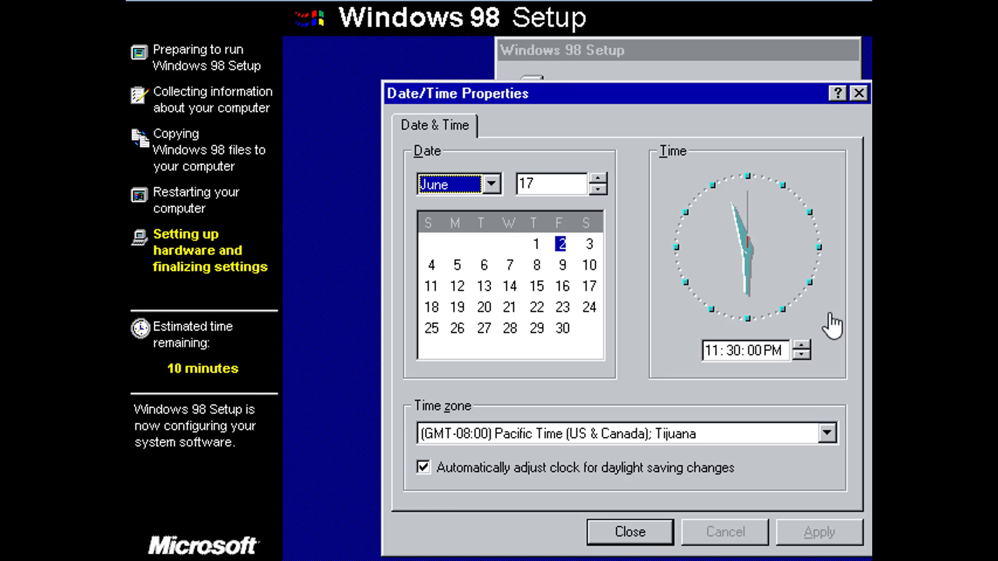
Select the (GMT+10:00) Canberra, Melbourne, Sydney time zone, apply it and close Date/Time Properties
{"action": "left_click", "coordinate": [729, 441]}
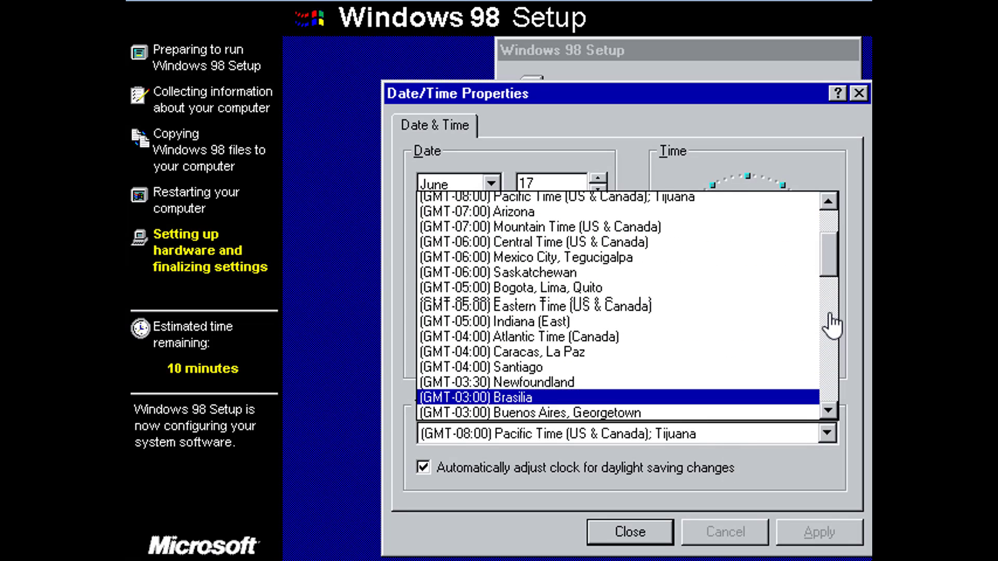
{"action": "scroll", "coordinate": [697, 408], "scroll_direction": "down", "scroll_amount": 3}
{"action": "scroll", "coordinate": [697, 408], "scroll_direction": "down", "scroll_amount": 5}
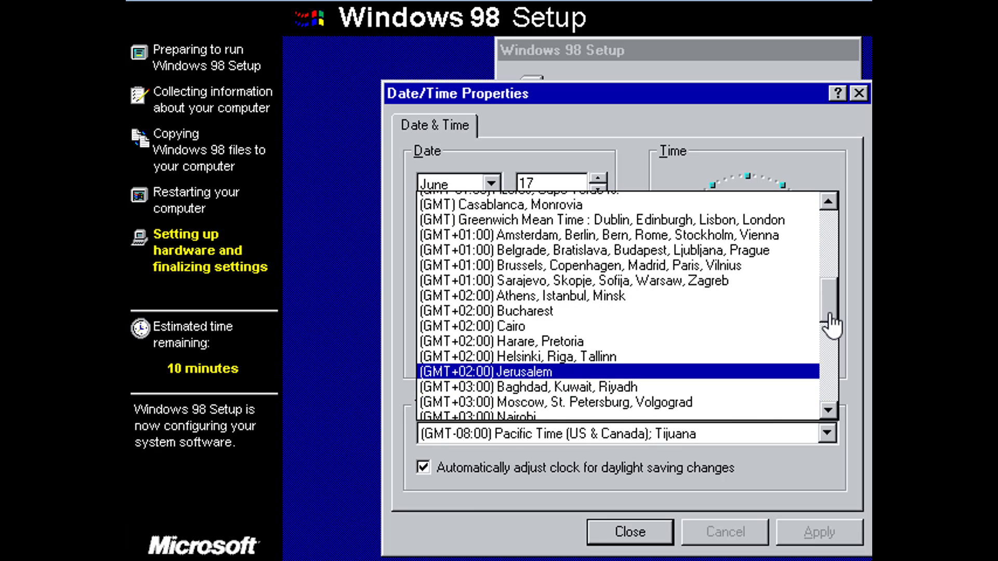
{"action": "scroll", "coordinate": [676, 411], "scroll_direction": "down", "scroll_amount": 5}
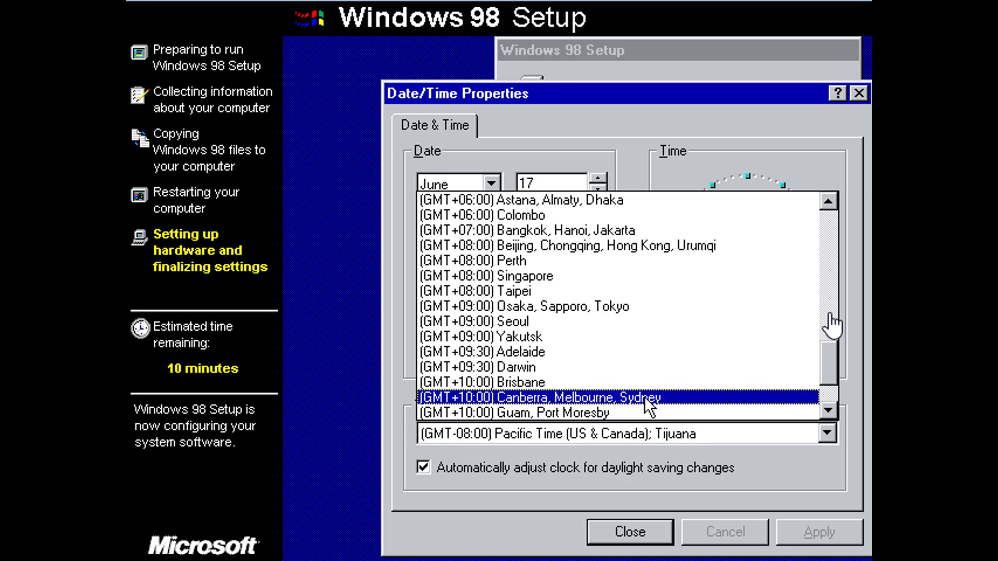
{"action": "left_click", "coordinate": [644, 397]}
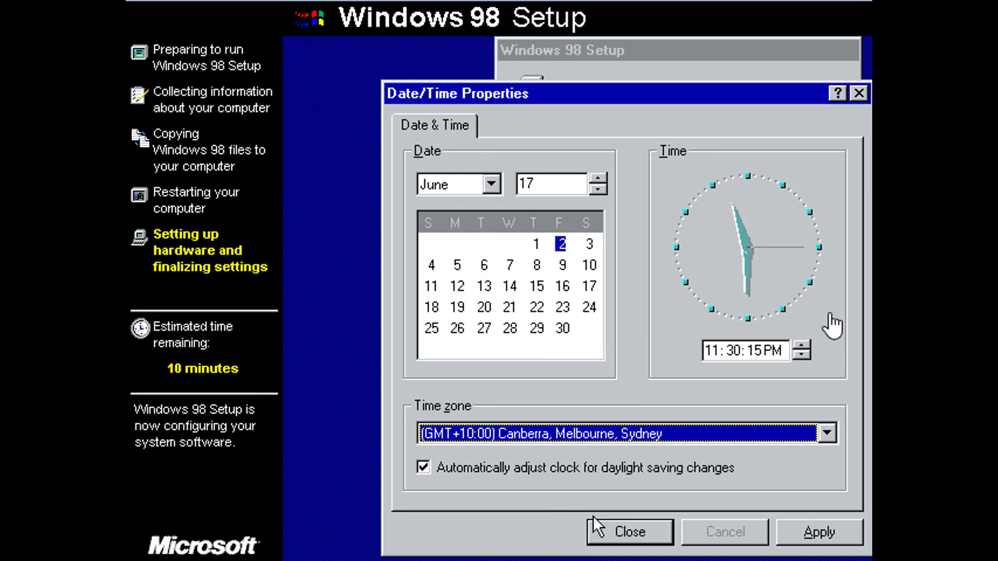
{"action": "left_click", "coordinate": [852, 541]}
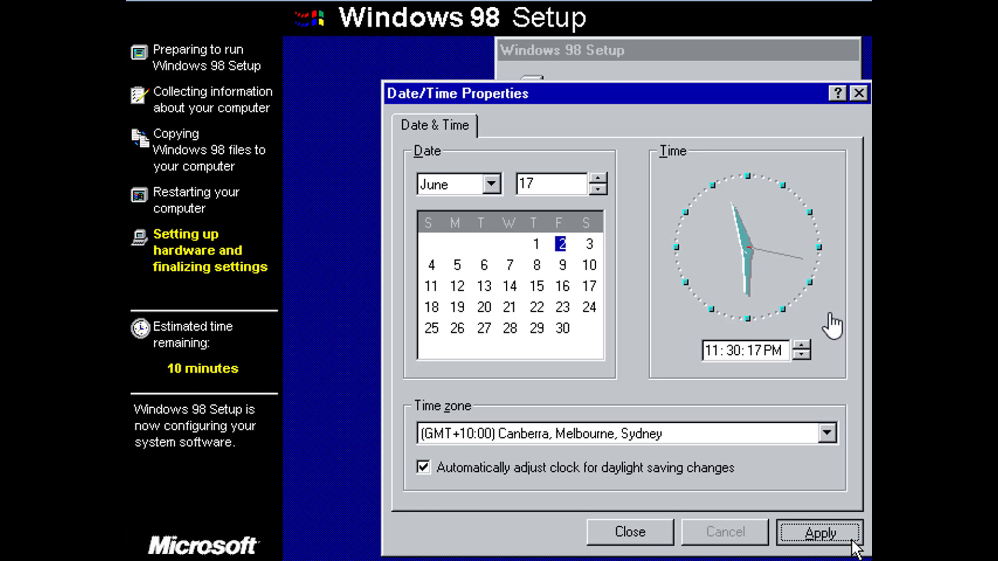
{"action": "left_click", "coordinate": [603, 537]}
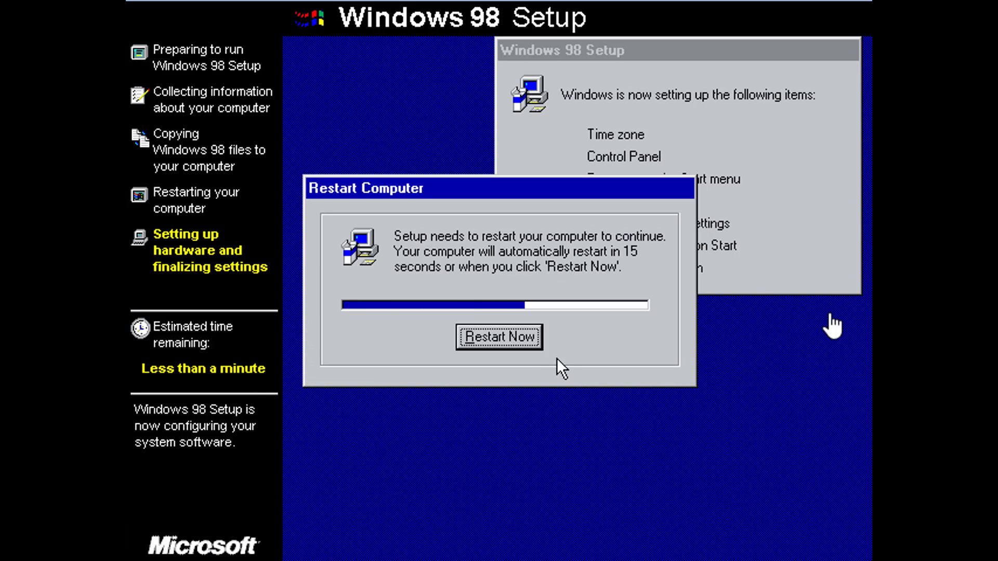
Restart now and boot the guest from the hard disk at the CD-ROM menu
{"action": "left_click", "coordinate": [469, 342]}
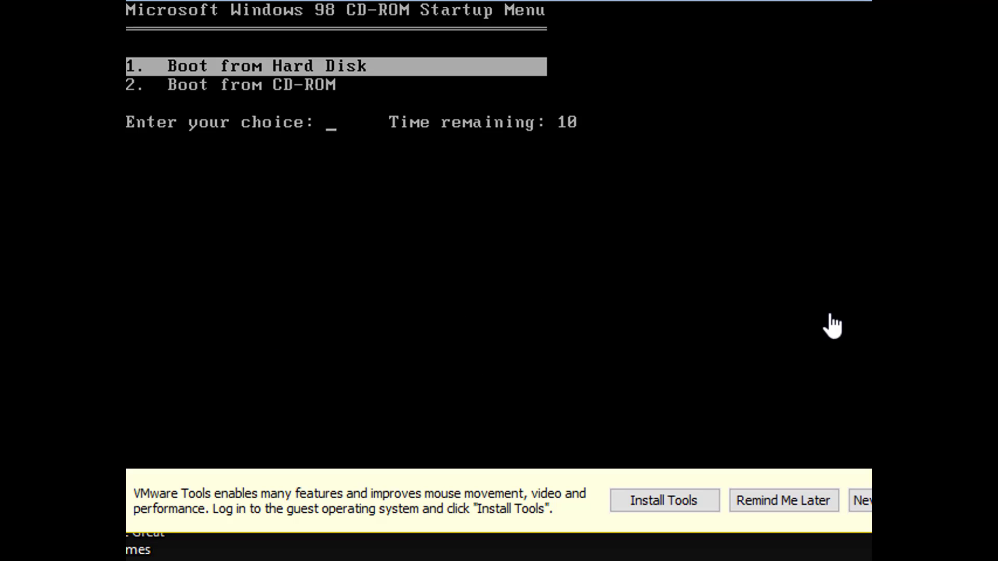
{"action": "key", "text": "Return"}
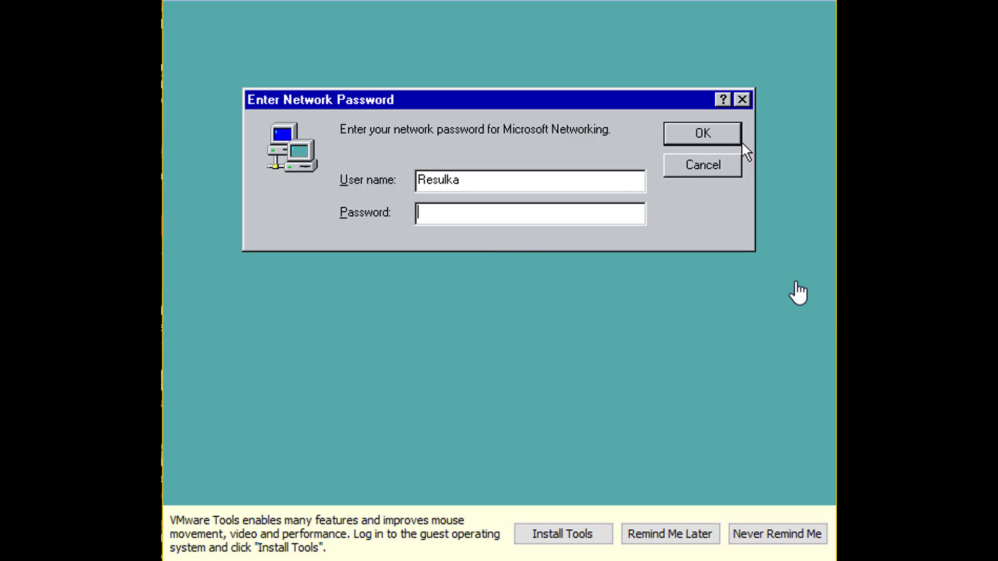
Confirm the Enter Network Password prompt with a blank password
{"action": "left_click", "coordinate": [727, 141]}
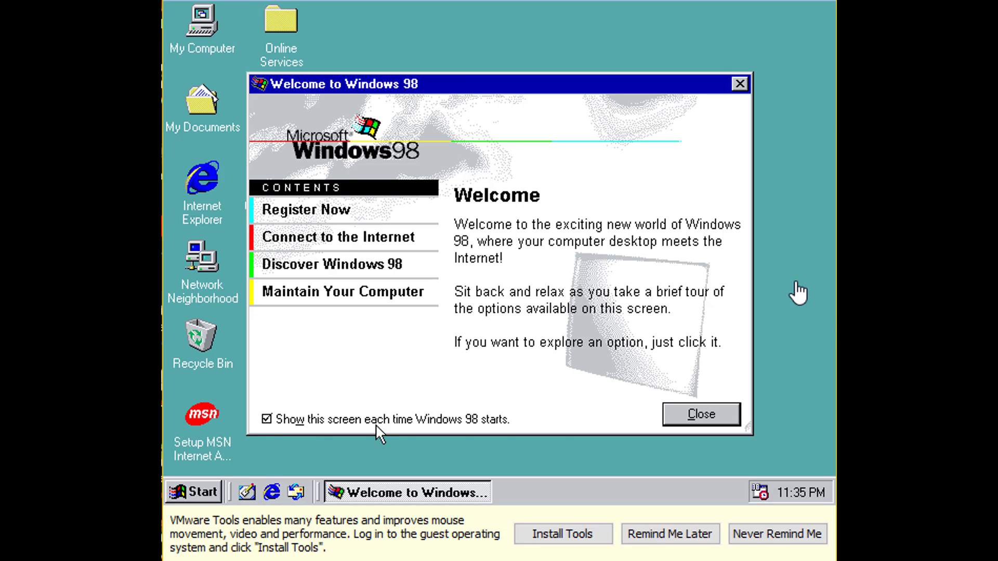
Close the Welcome window, choose Install Tools, and override the CD-ROM lock
{"action": "left_click", "coordinate": [720, 418]}
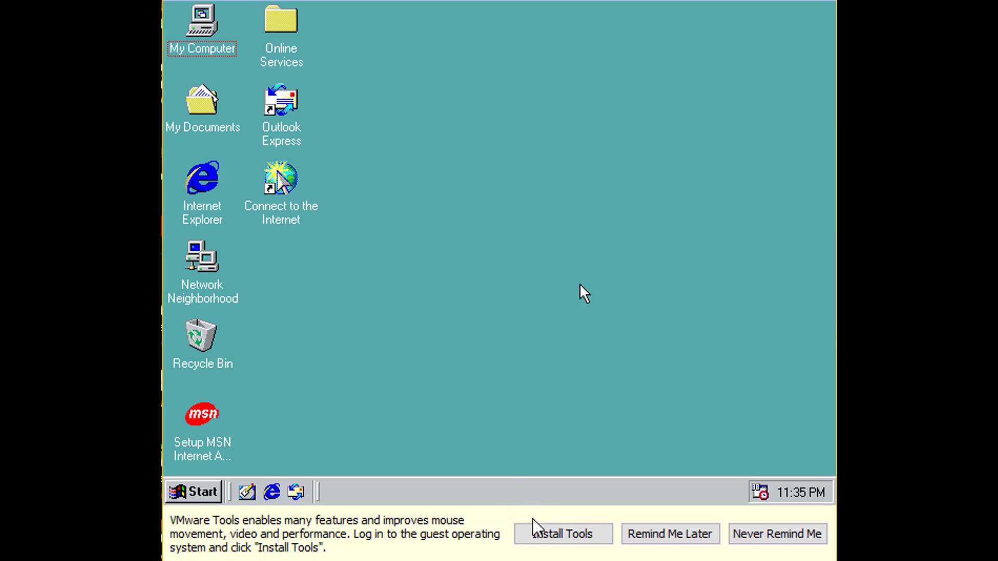
{"action": "left_click", "coordinate": [533, 535]}
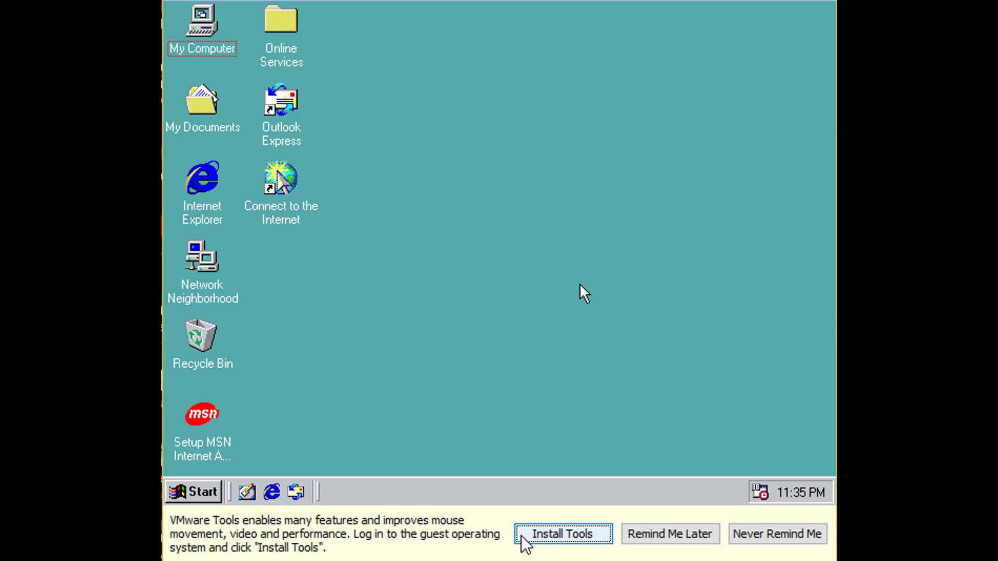
{"action": "left_click", "coordinate": [550, 536]}
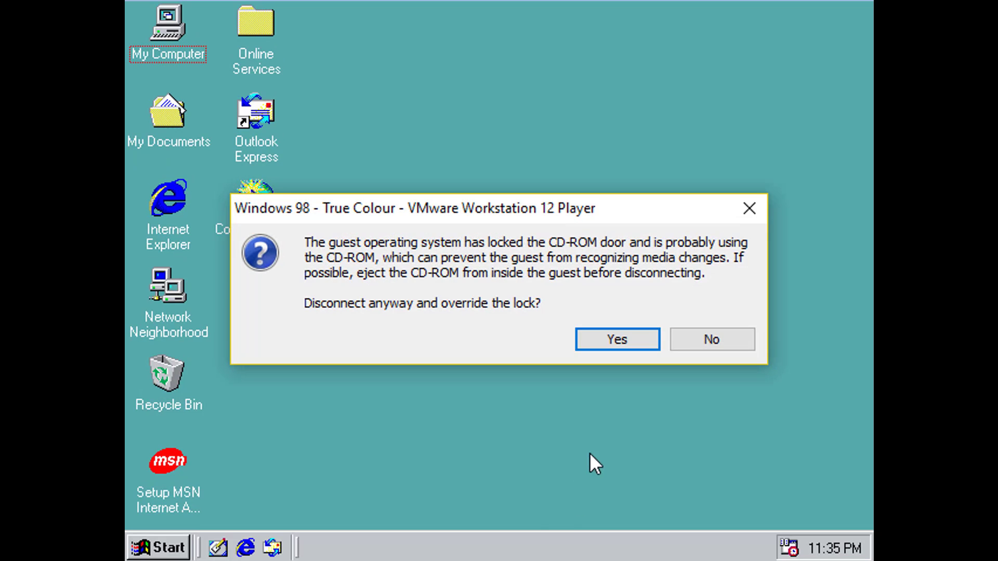
{"action": "left_click", "coordinate": [618, 341]}
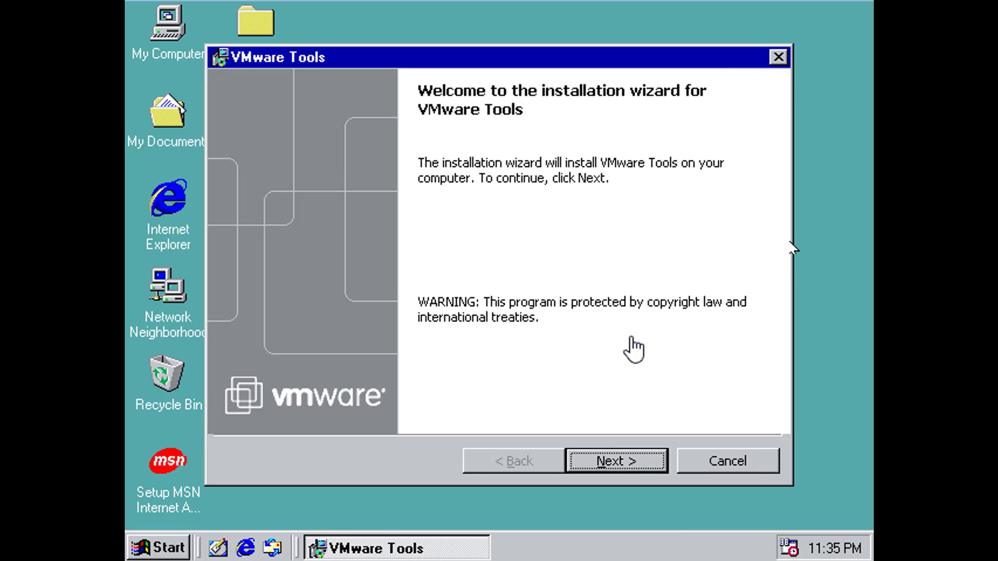
Run the Typical VMware Tools install, dismissing the mouse driver, CD-ROM lock and eject prompts
{"action": "left_click", "coordinate": [617, 453]}
{"action": "left_click", "coordinate": [616, 457]}
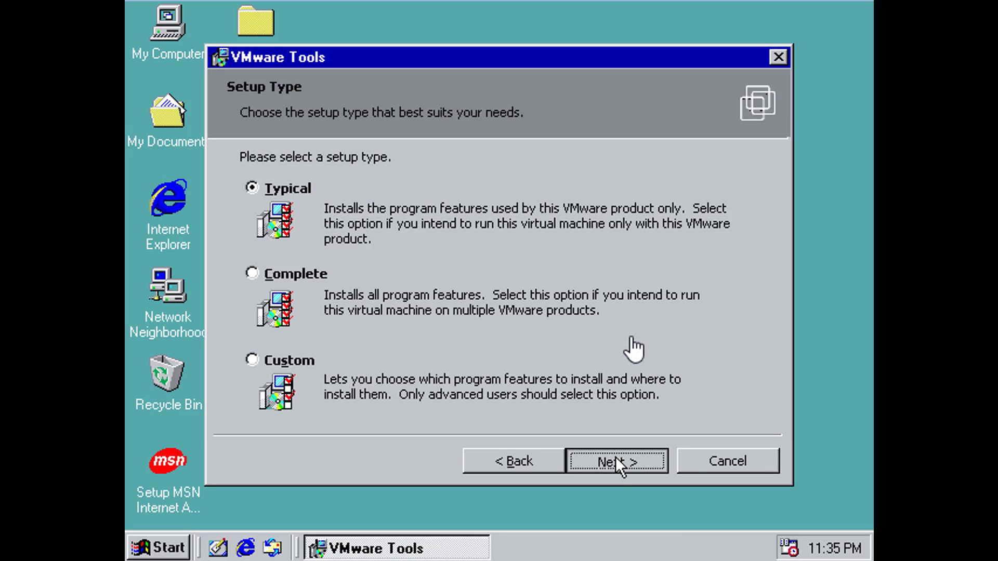
{"action": "left_click", "coordinate": [616, 457]}
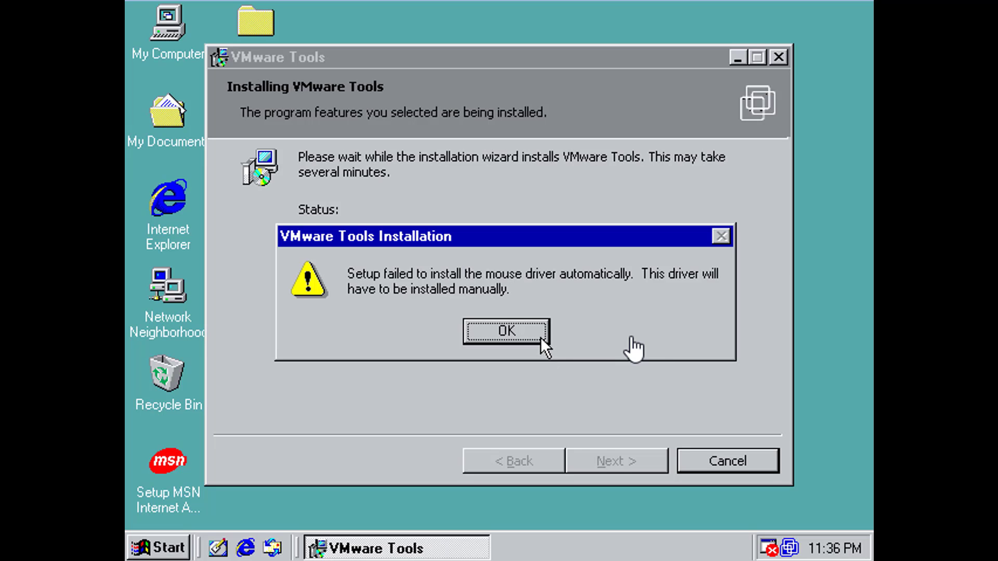
{"action": "left_click", "coordinate": [541, 338]}
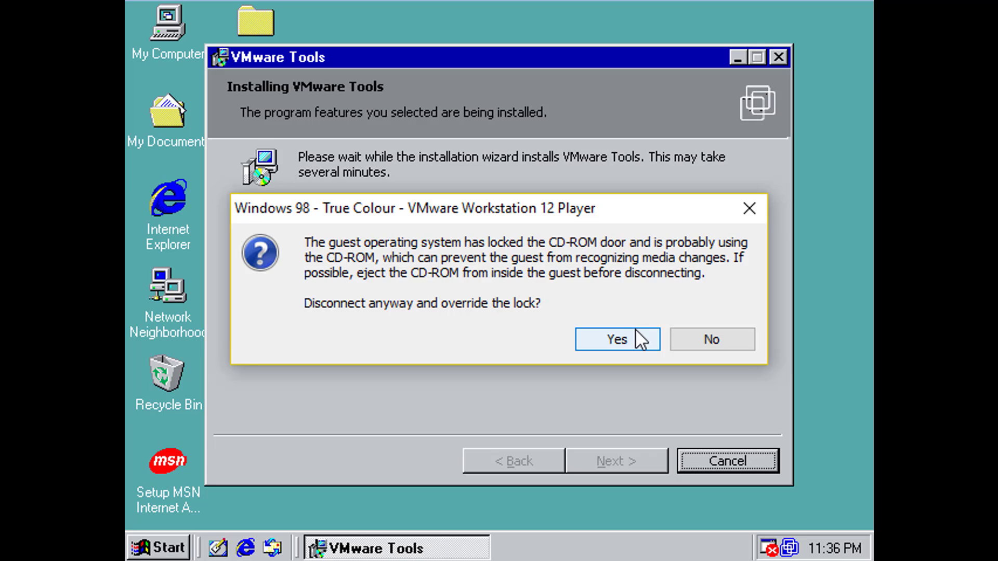
{"action": "left_click", "coordinate": [636, 333]}
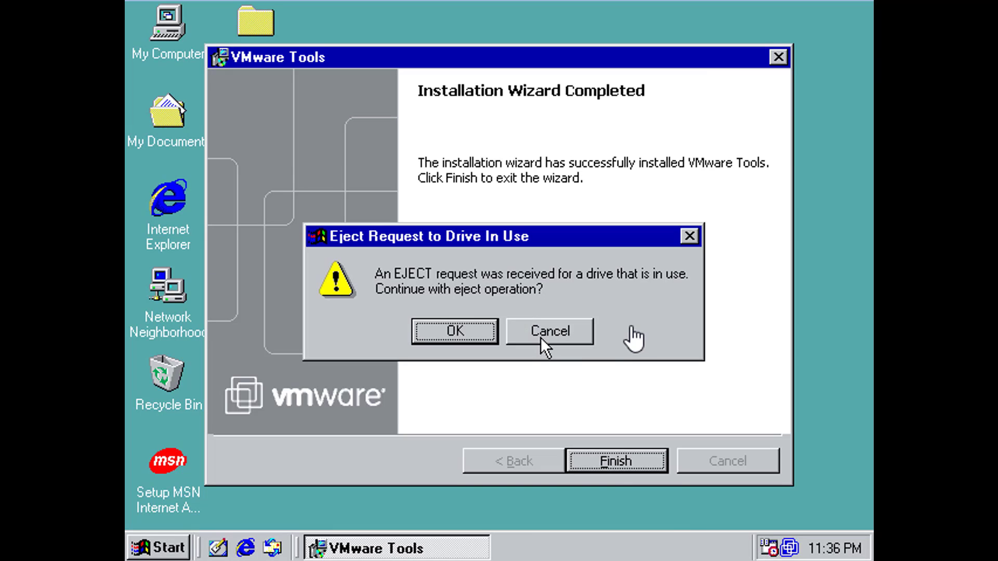
{"action": "left_click", "coordinate": [550, 332]}
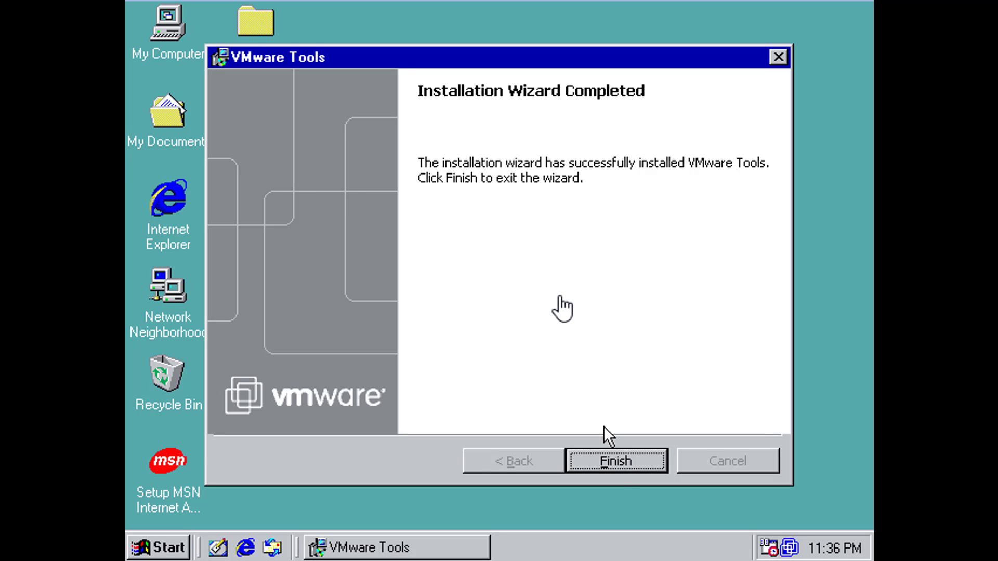
{"action": "left_click", "coordinate": [617, 481]}
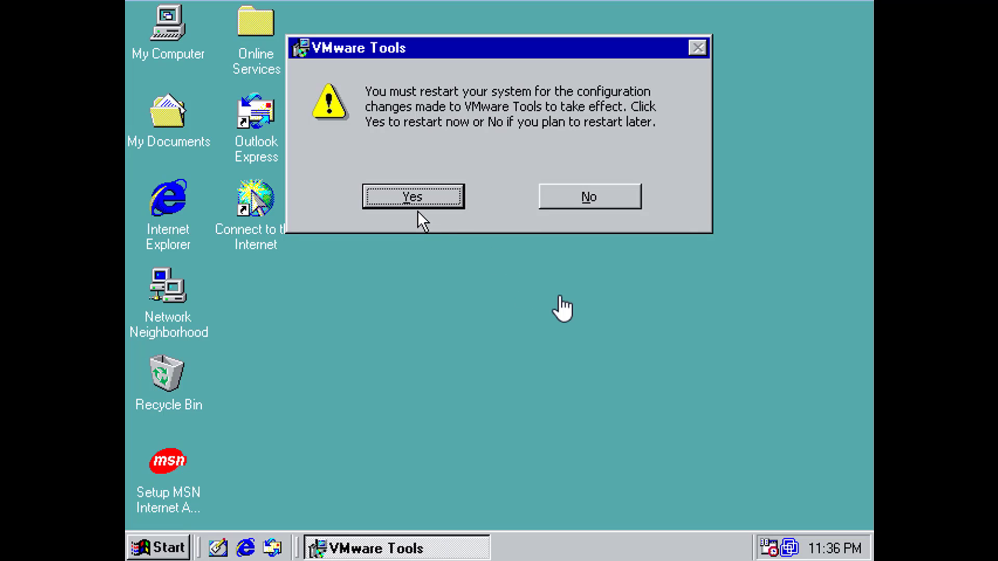
Restart Windows 98 now and confirm the Enter Network Password logon after reboot
{"action": "left_click", "coordinate": [420, 205]}
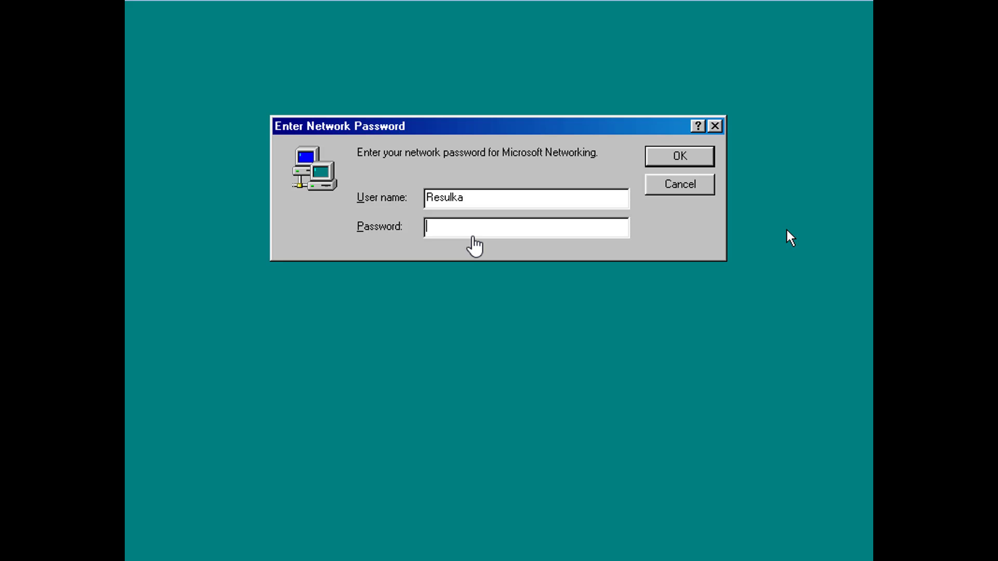
{"action": "left_click", "coordinate": [662, 156]}
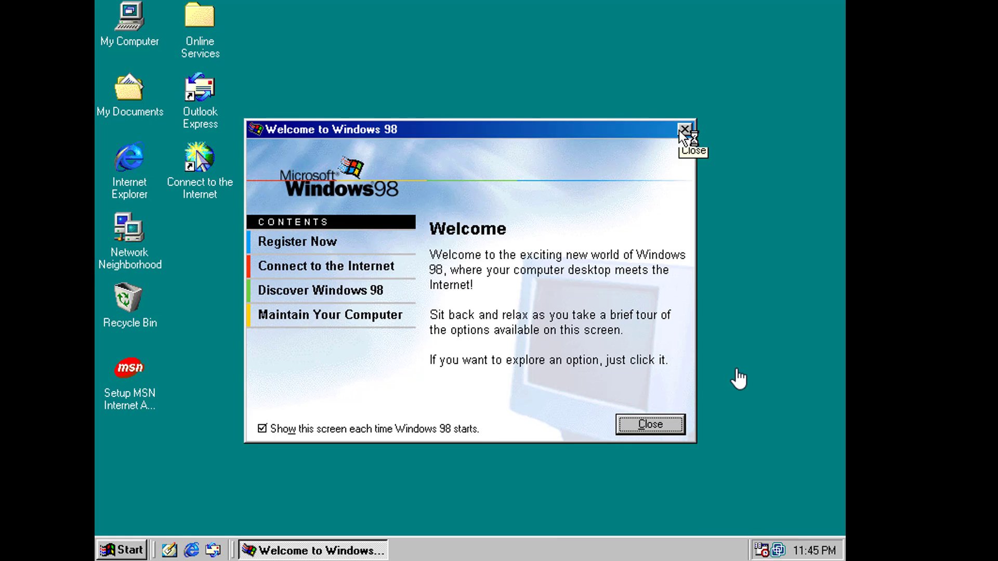
Close the Welcome to Windows 98 window
{"action": "left_click", "coordinate": [713, 130]}
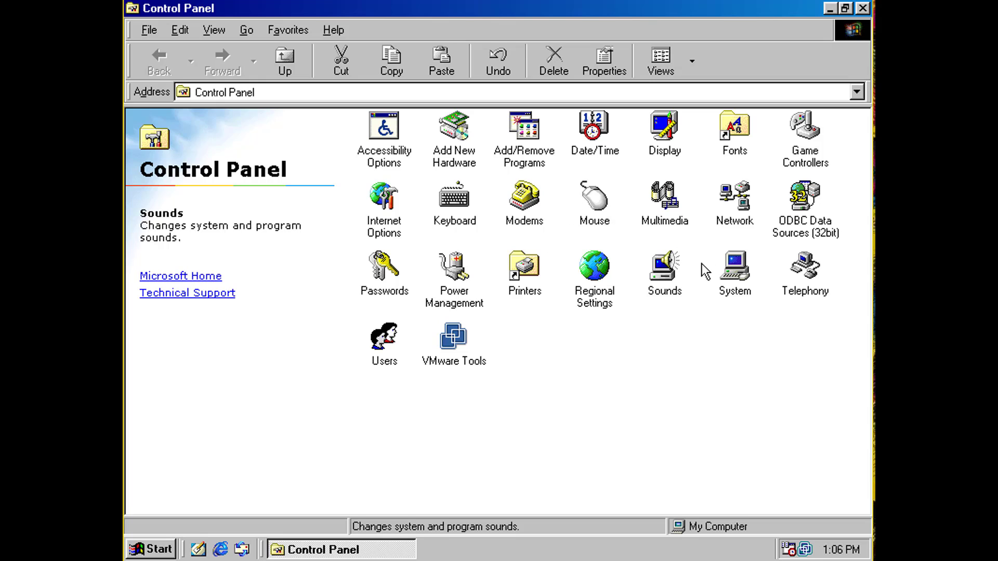
In System Properties' Device Manager, expand Mouse and select PS/2 Compatible Mouse Port
{"action": "double_click", "coordinate": [721, 266]}
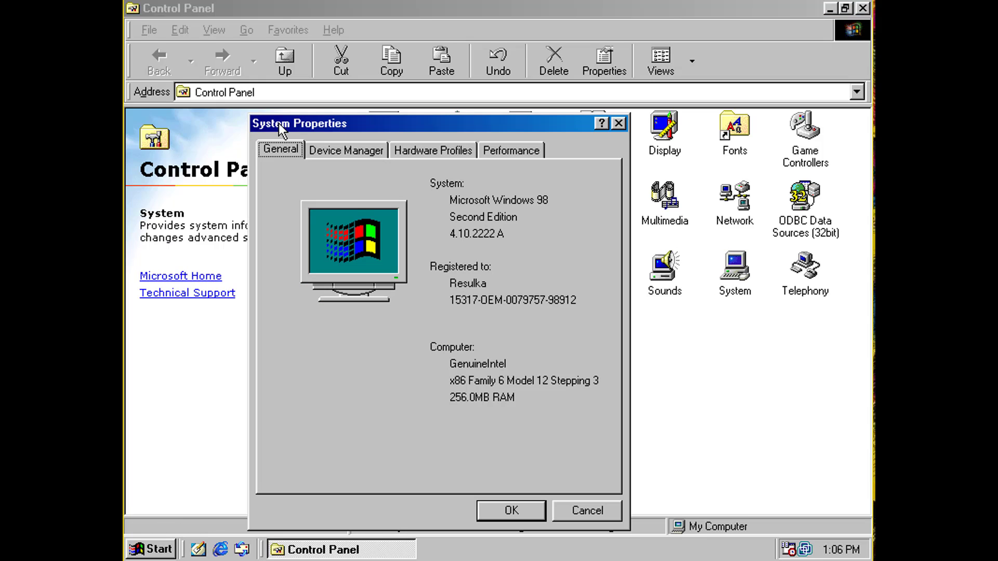
{"action": "left_click", "coordinate": [335, 151]}
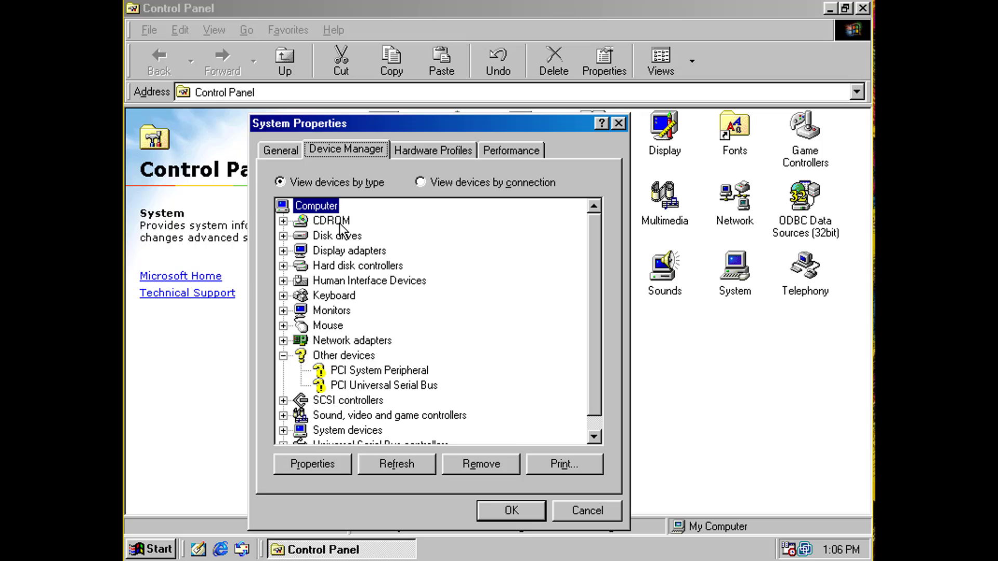
{"action": "left_click", "coordinate": [283, 326]}
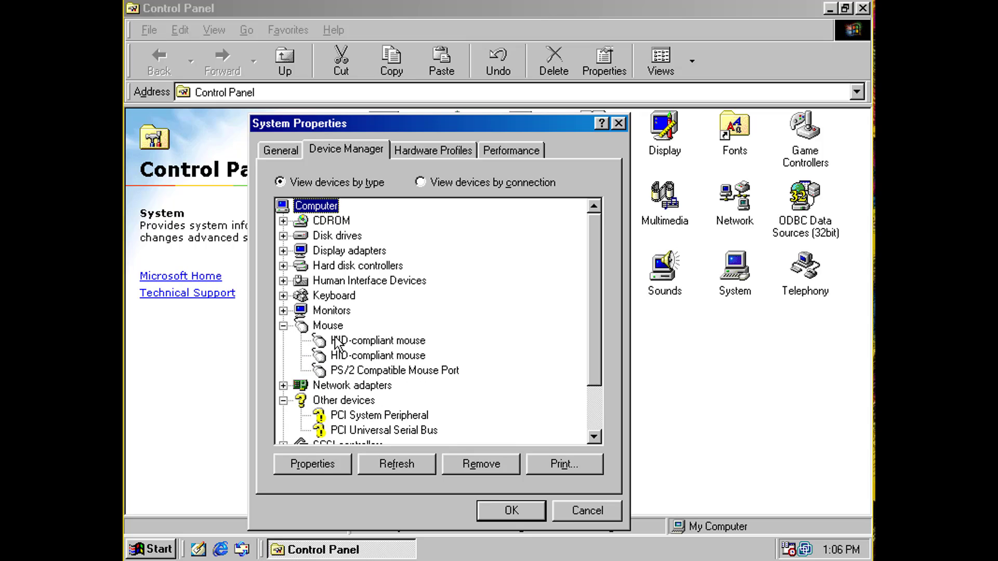
{"action": "left_click", "coordinate": [378, 371]}
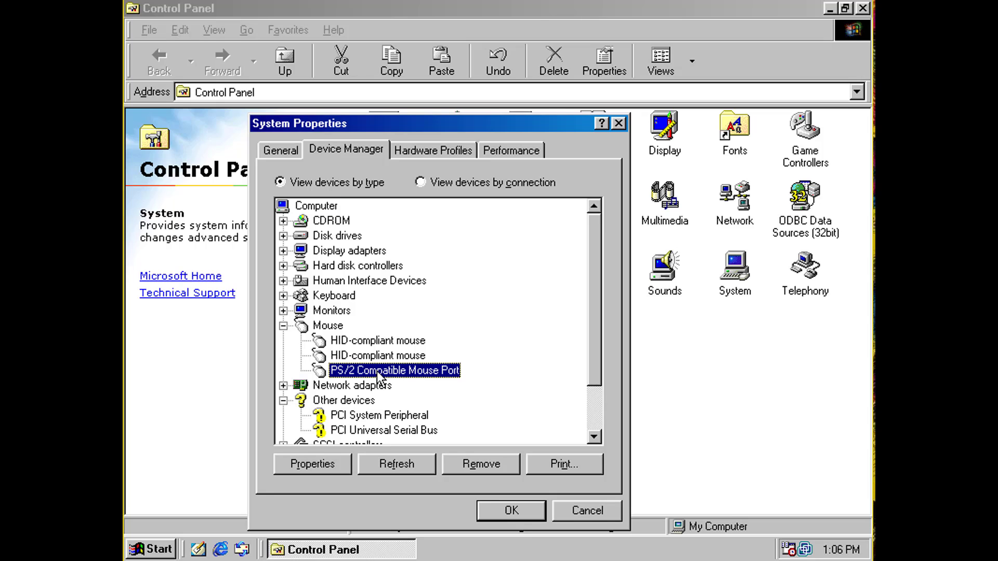
Launch Update Driver from the PS/2 Compatible Mouse Port's Driver tab
{"action": "left_click", "coordinate": [314, 461]}
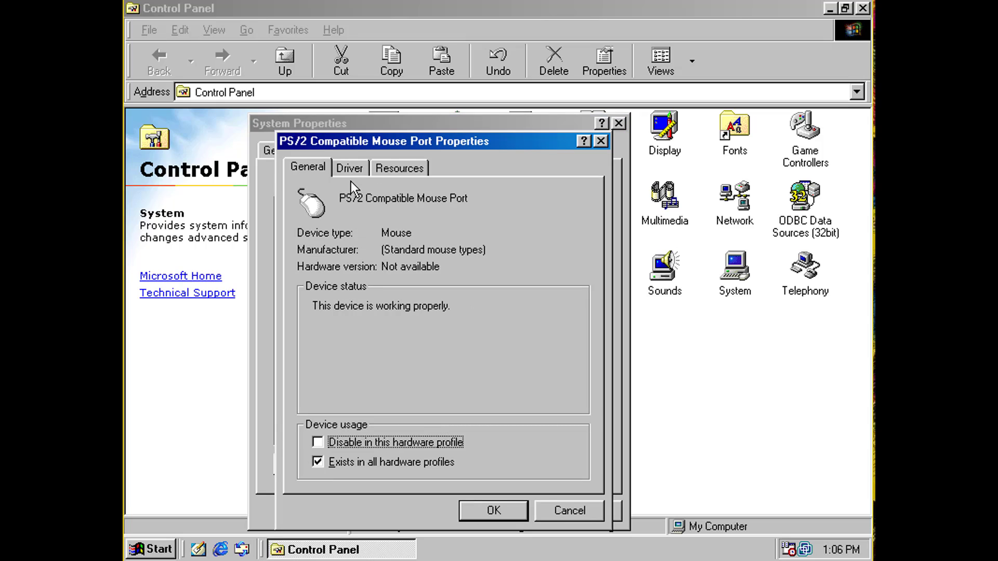
{"action": "left_click", "coordinate": [351, 167]}
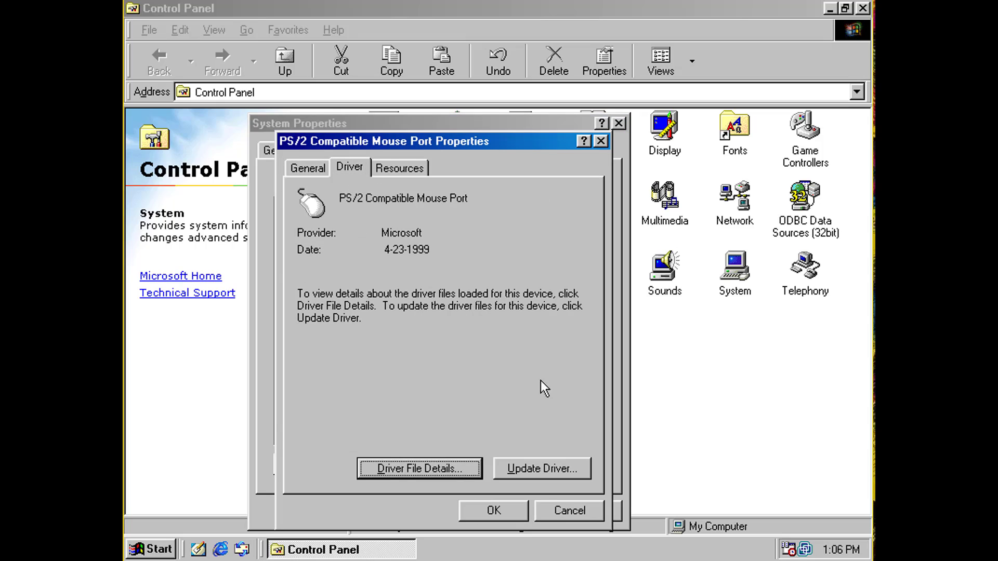
{"action": "left_click", "coordinate": [520, 472]}
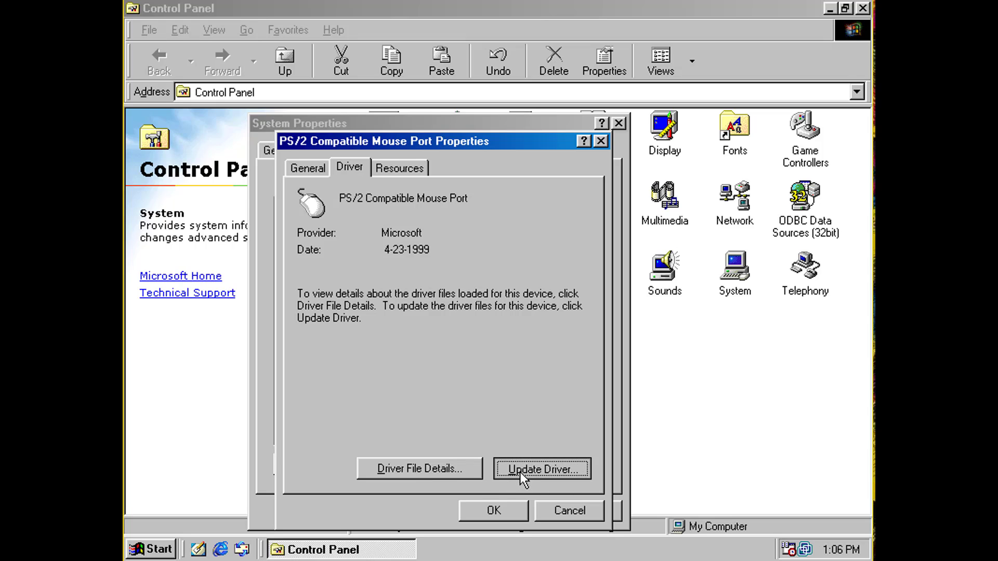
{"action": "left_click", "coordinate": [520, 472]}
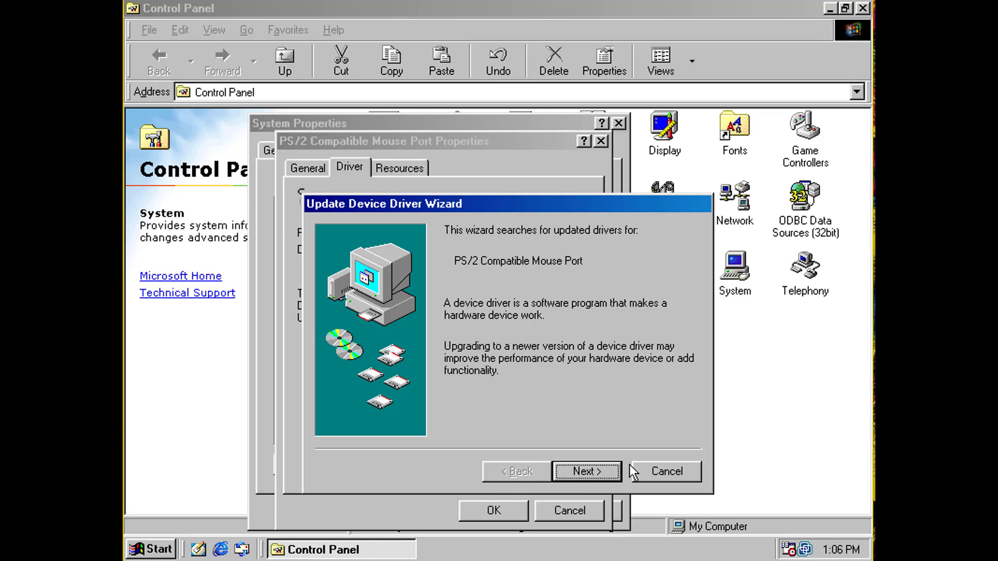
Choose to pick the mouse driver from a list, then browse from Have Disk
{"action": "left_click", "coordinate": [599, 464]}
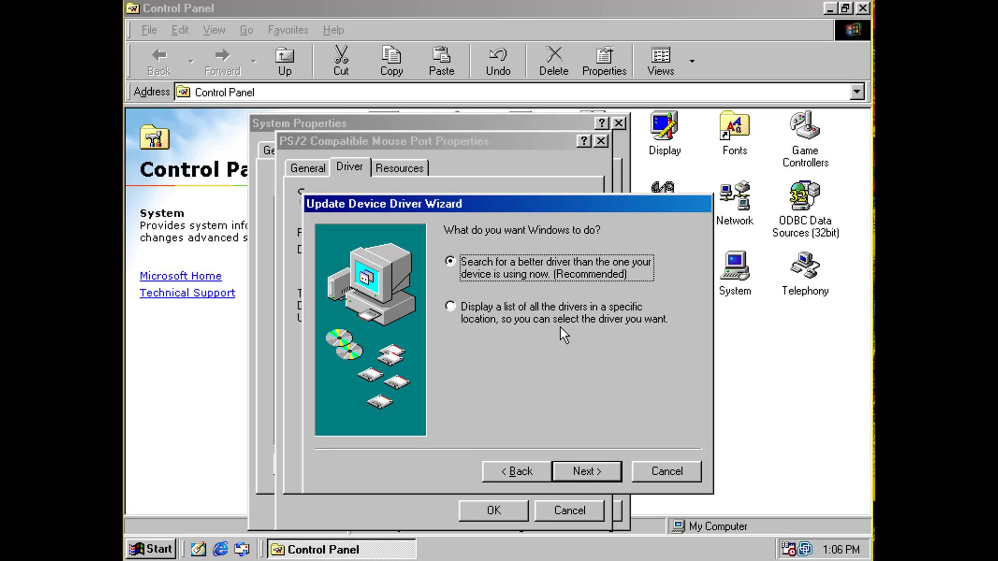
{"action": "left_click", "coordinate": [560, 317]}
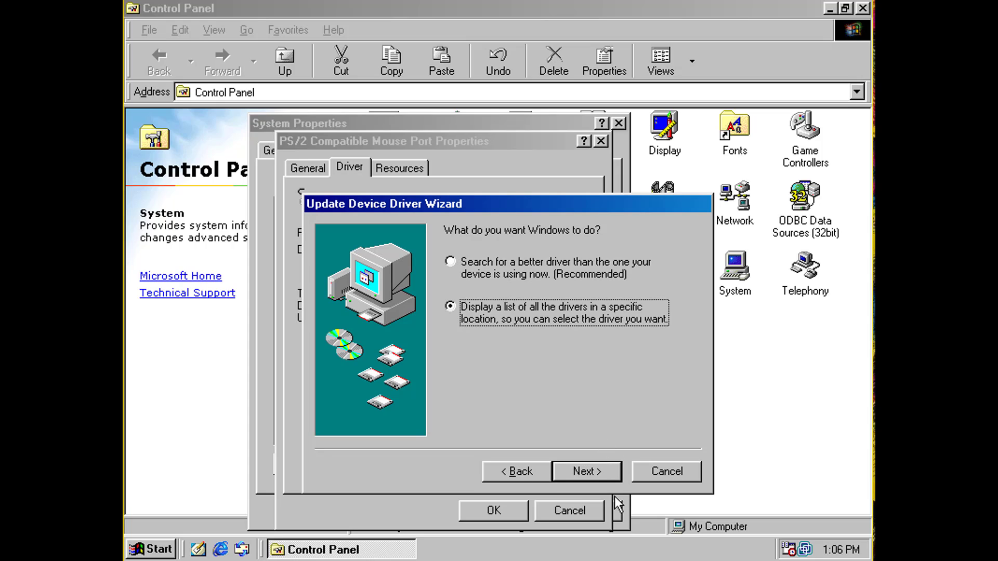
{"action": "left_click", "coordinate": [604, 466]}
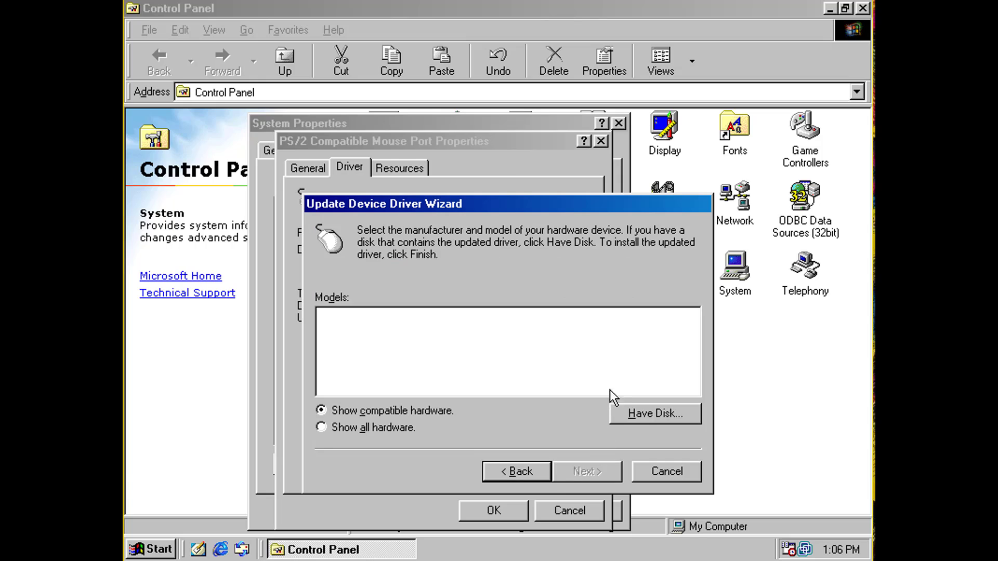
{"action": "left_click", "coordinate": [641, 415]}
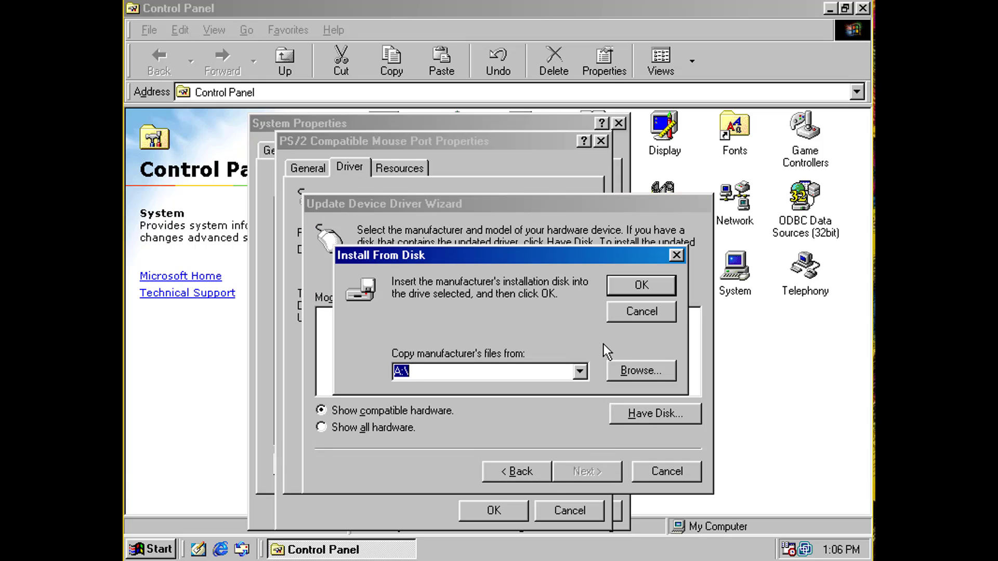
{"action": "left_click", "coordinate": [620, 376]}
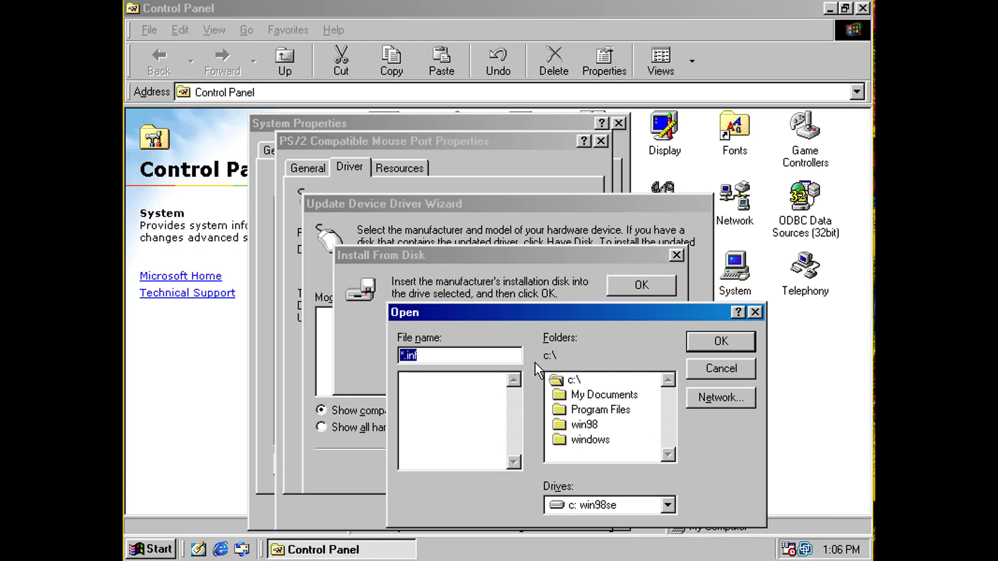
Select vmmouse.inf in C:\Program Files\VMware\VMware Tools\Drivers\mouse
{"action": "double_click", "coordinate": [586, 411]}
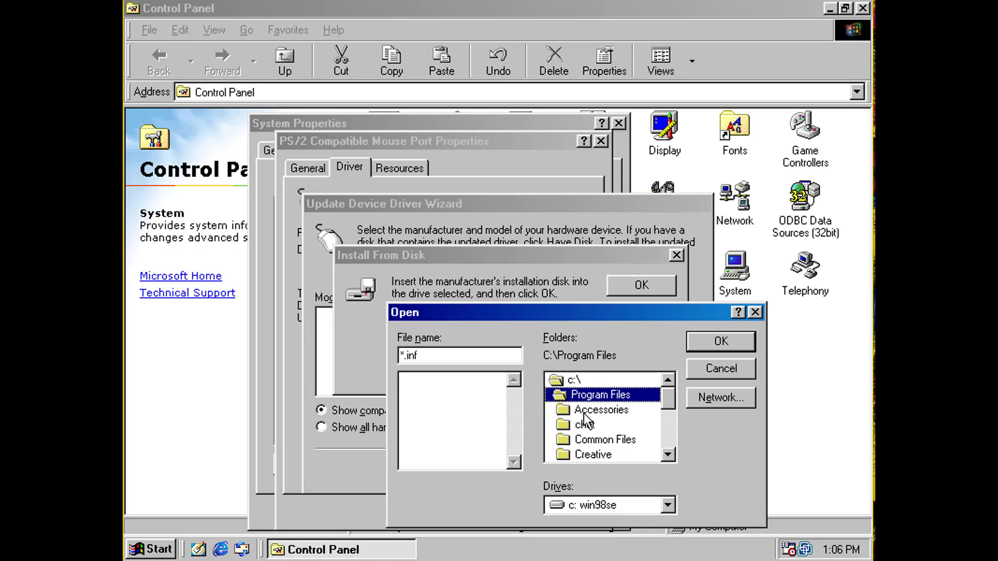
{"action": "left_click", "coordinate": [667, 454]}
{"action": "left_click", "coordinate": [668, 455]}
{"action": "left_click", "coordinate": [668, 455]}
{"action": "left_click", "coordinate": [667, 455]}
{"action": "left_click", "coordinate": [667, 455]}
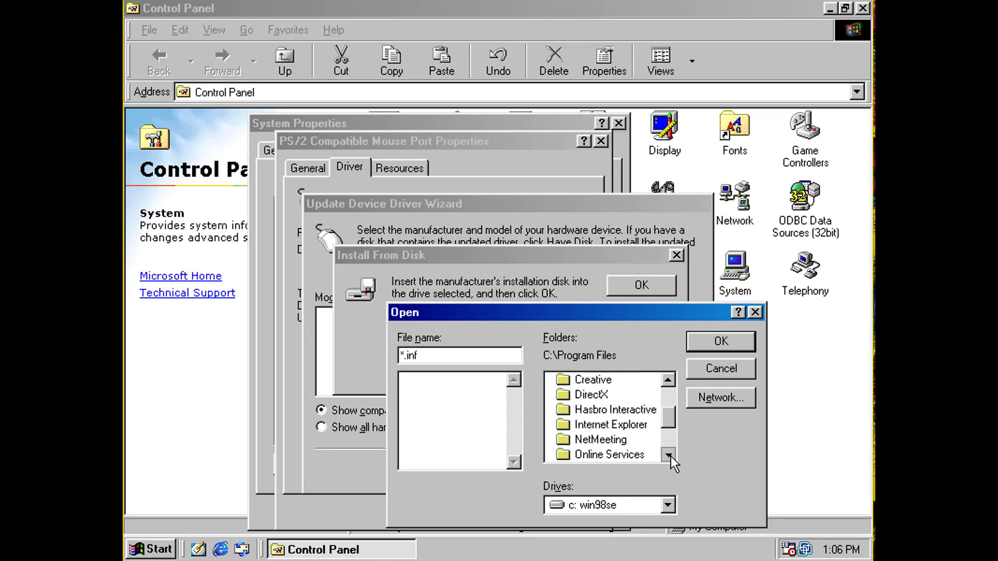
{"action": "left_click", "coordinate": [668, 455]}
{"action": "left_click", "coordinate": [668, 455]}
{"action": "left_click", "coordinate": [669, 455]}
{"action": "left_click", "coordinate": [669, 456]}
{"action": "left_click", "coordinate": [669, 455]}
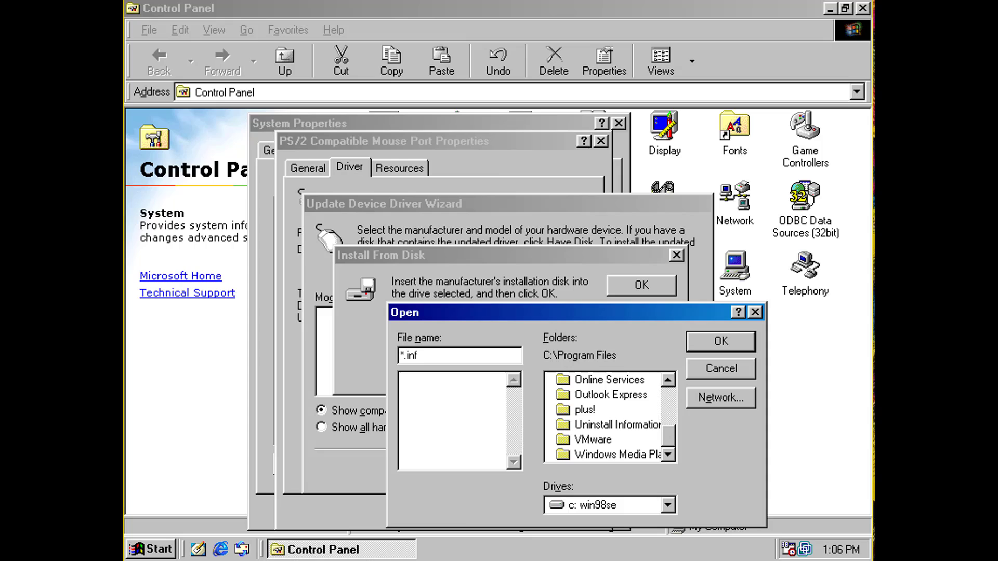
{"action": "double_click", "coordinate": [590, 442]}
{"action": "double_click", "coordinate": [590, 425]}
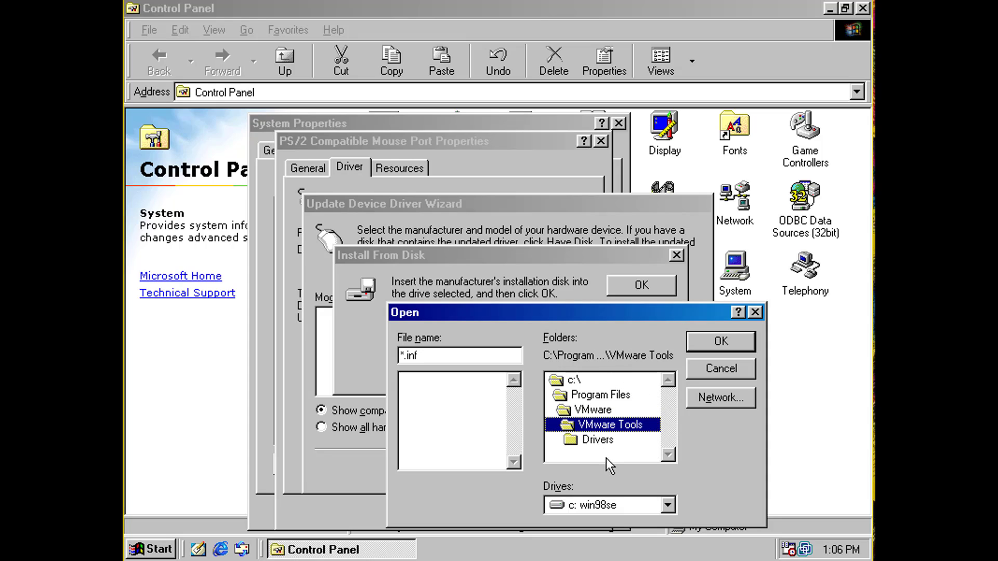
{"action": "double_click", "coordinate": [598, 440]}
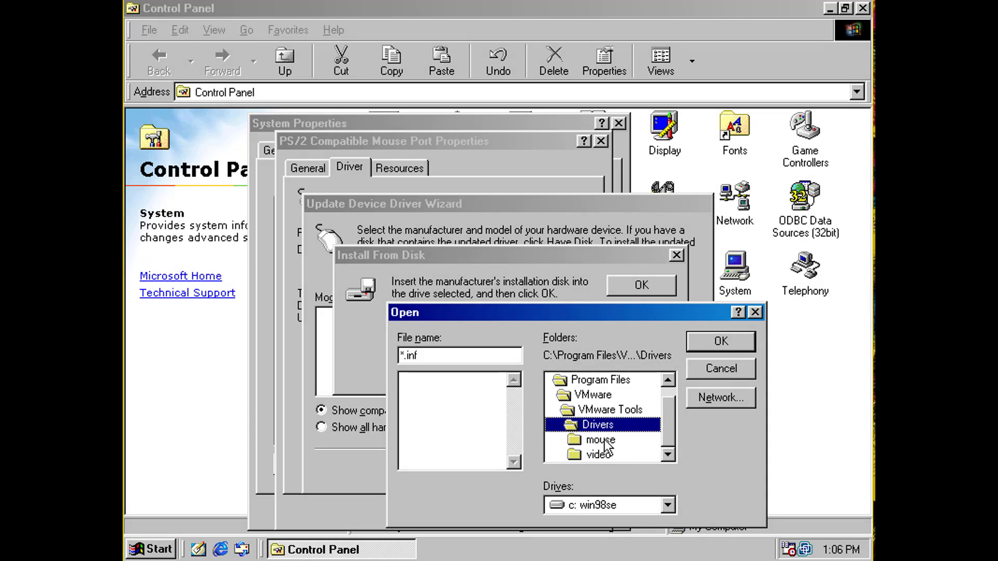
{"action": "double_click", "coordinate": [614, 445]}
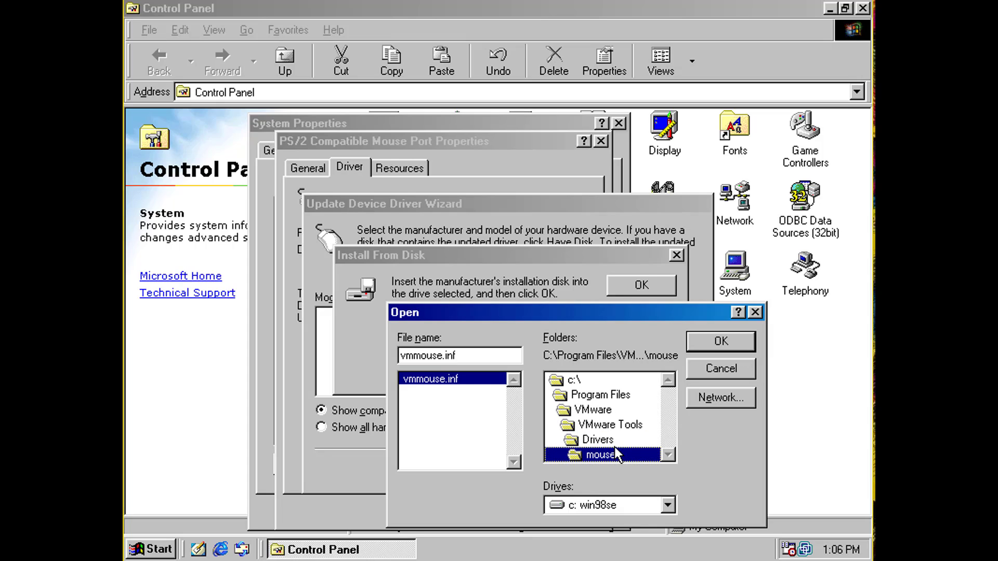
{"action": "left_click", "coordinate": [717, 347]}
Install the VMware Pointing Device driver and close its properties
{"action": "left_click", "coordinate": [641, 291]}
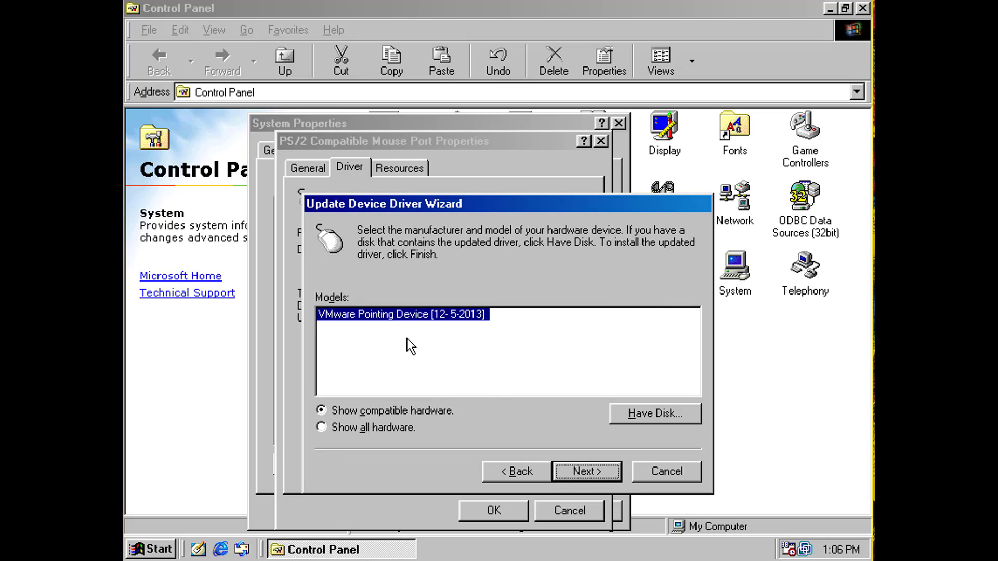
{"action": "left_click", "coordinate": [573, 472]}
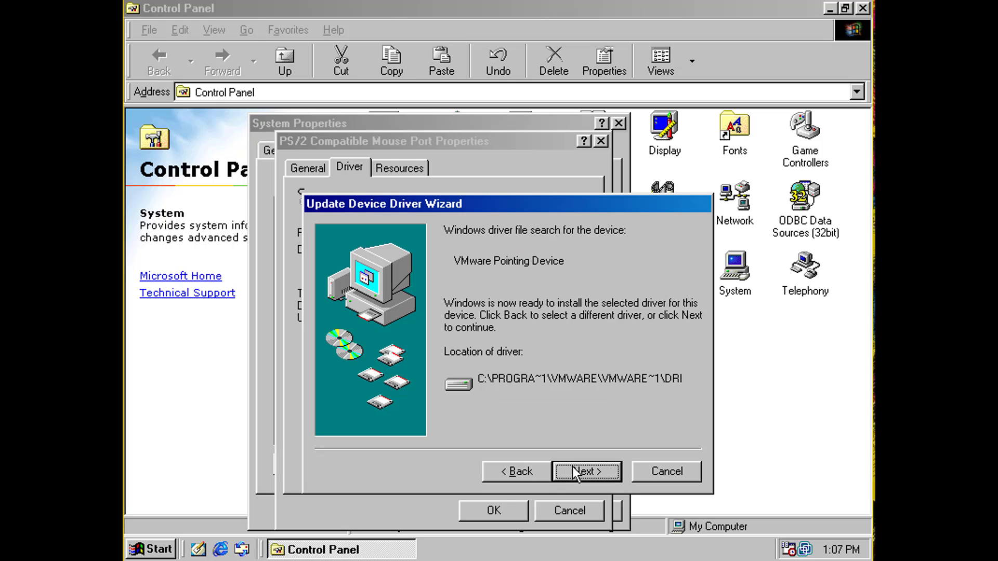
{"action": "left_click", "coordinate": [572, 467]}
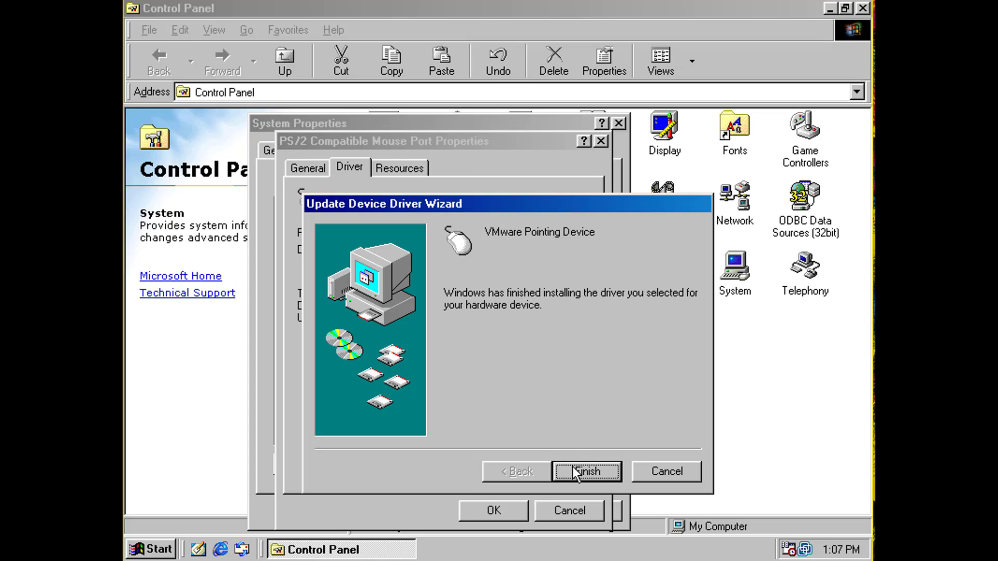
{"action": "left_click", "coordinate": [573, 471]}
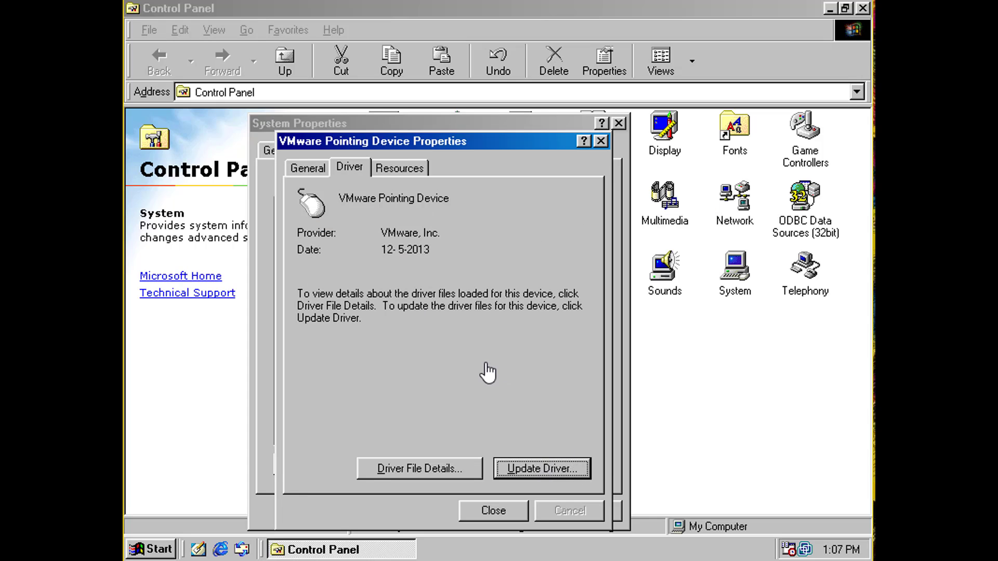
{"action": "left_click", "coordinate": [503, 515]}
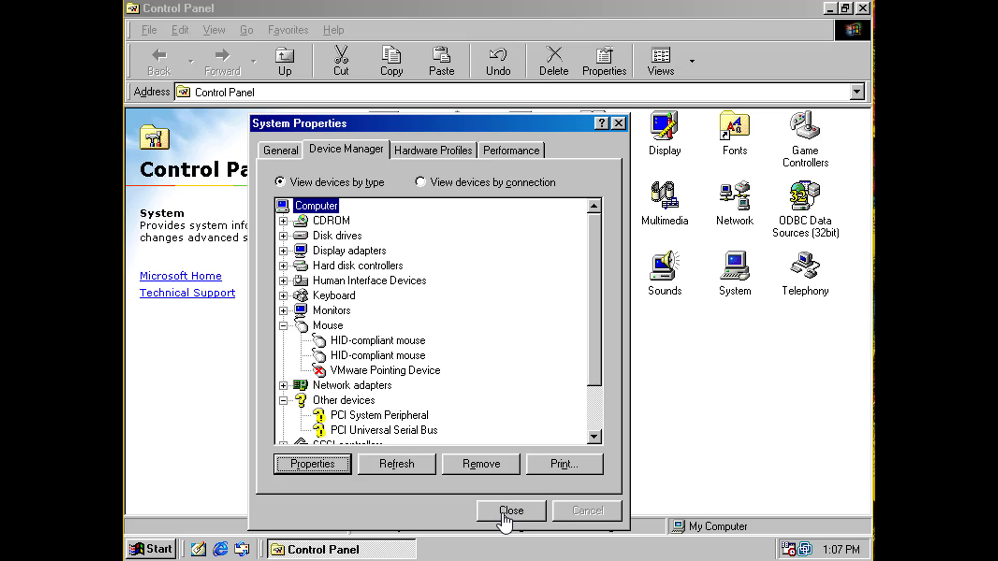
Close the System Properties window
{"action": "left_click", "coordinate": [499, 511]}
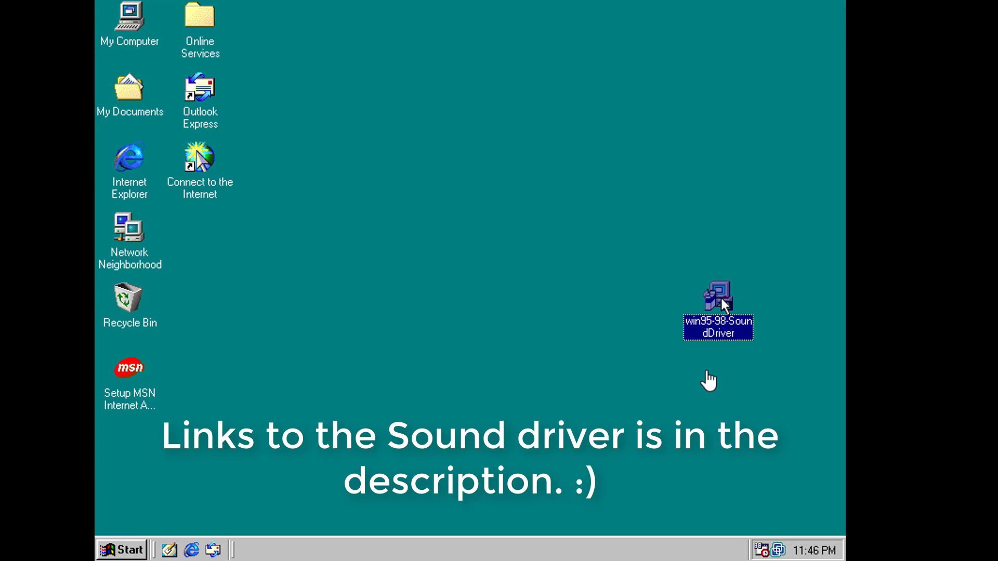
Run win95-98-SoundDriver, accept Creative's license, and continue past the readme
{"action": "double_click", "coordinate": [722, 300]}
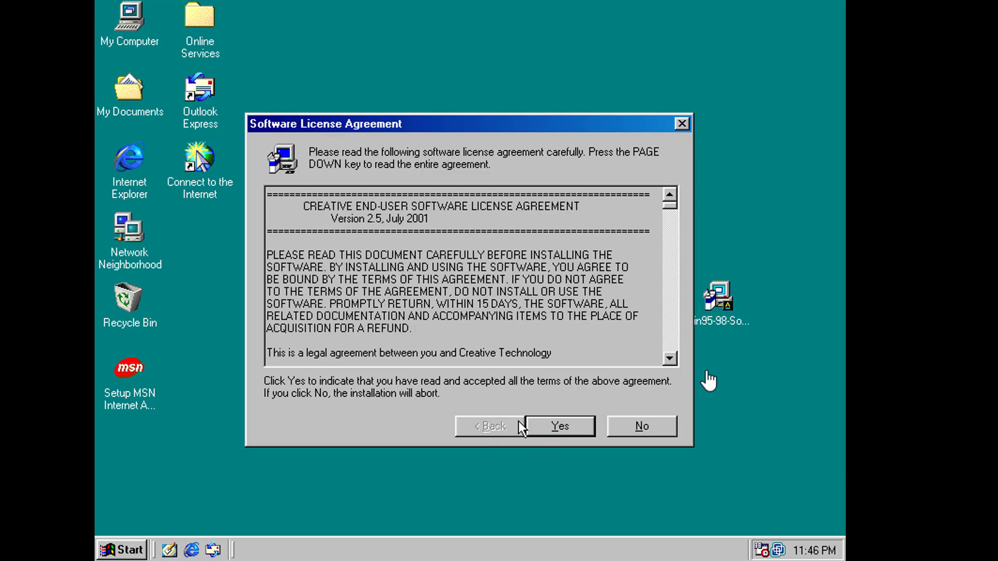
{"action": "left_click", "coordinate": [551, 425]}
{"action": "left_click", "coordinate": [554, 428]}
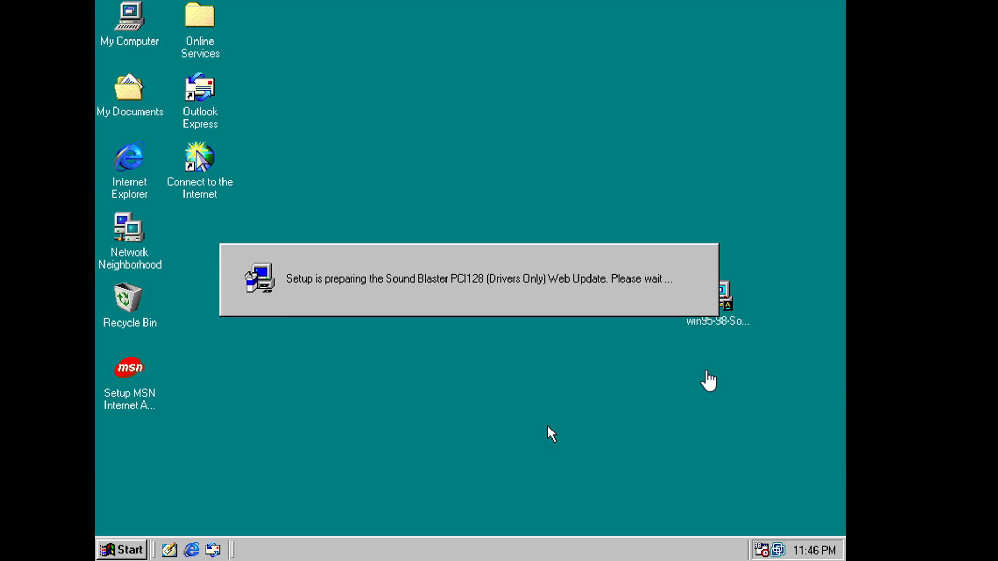
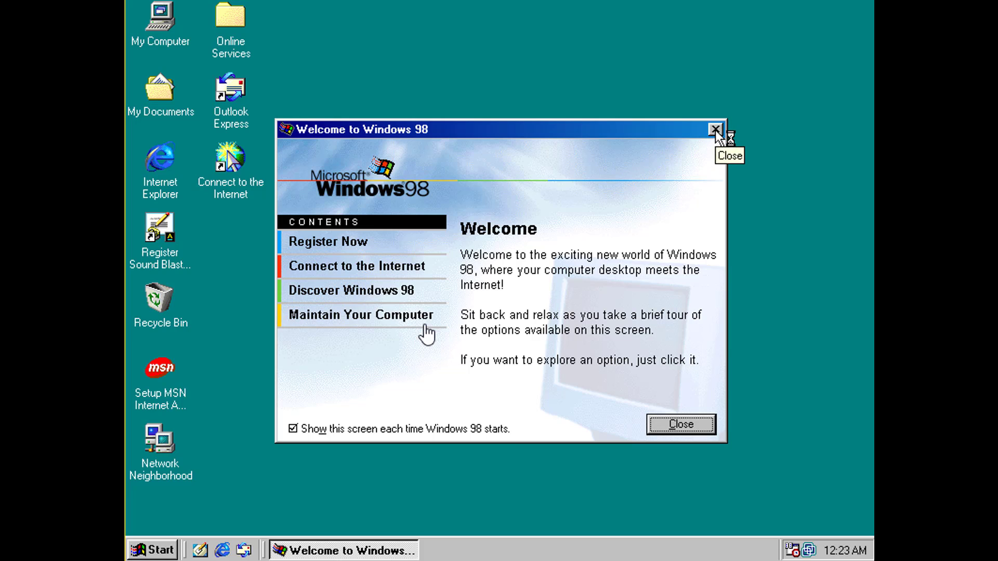
Close the Windows 98 Welcome screen, then browse the Player menu's Removable Devices
{"action": "left_click", "coordinate": [716, 132]}
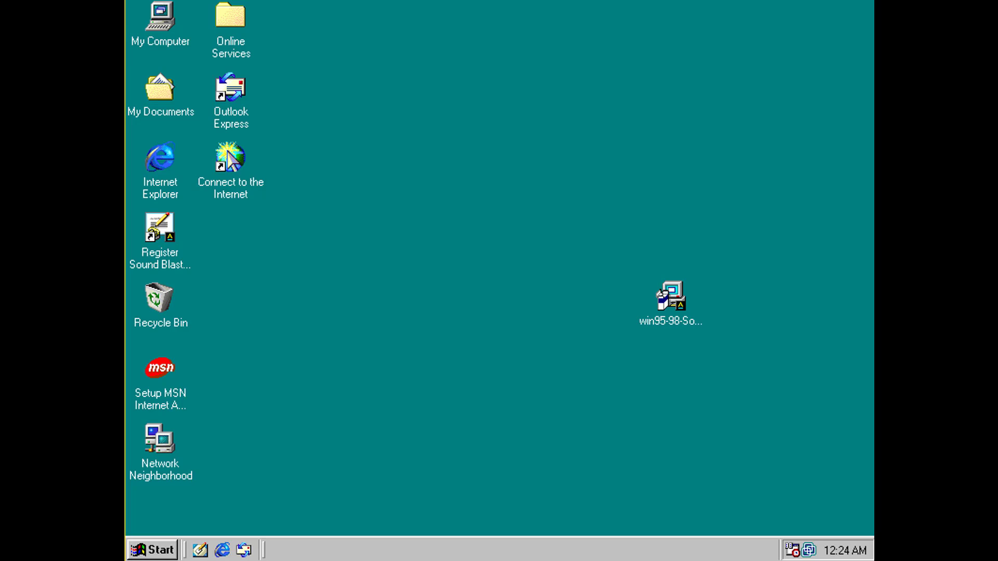
{"action": "left_click", "coordinate": [153, 1]}
{"action": "mouse_move", "coordinate": [212, 51]}
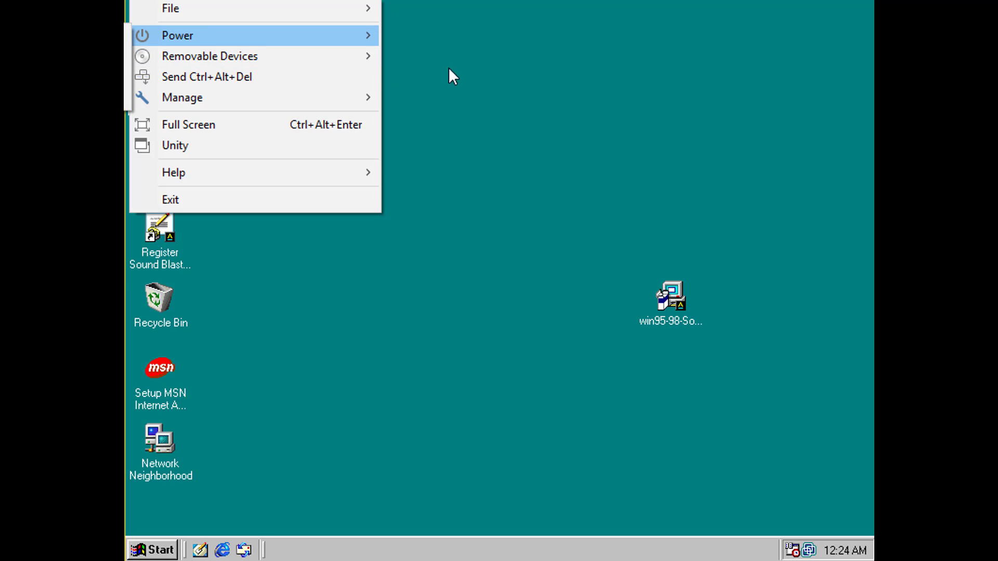
Switch the VM's CD/DVD from the ISO image to physical drive G:
{"action": "left_click", "coordinate": [503, 76]}
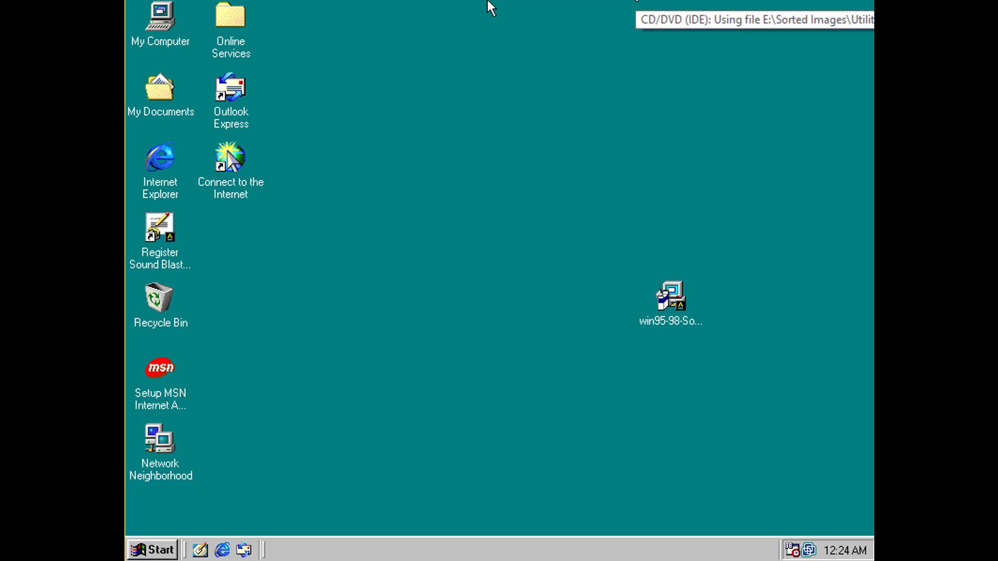
{"action": "left_click", "coordinate": [637, 1]}
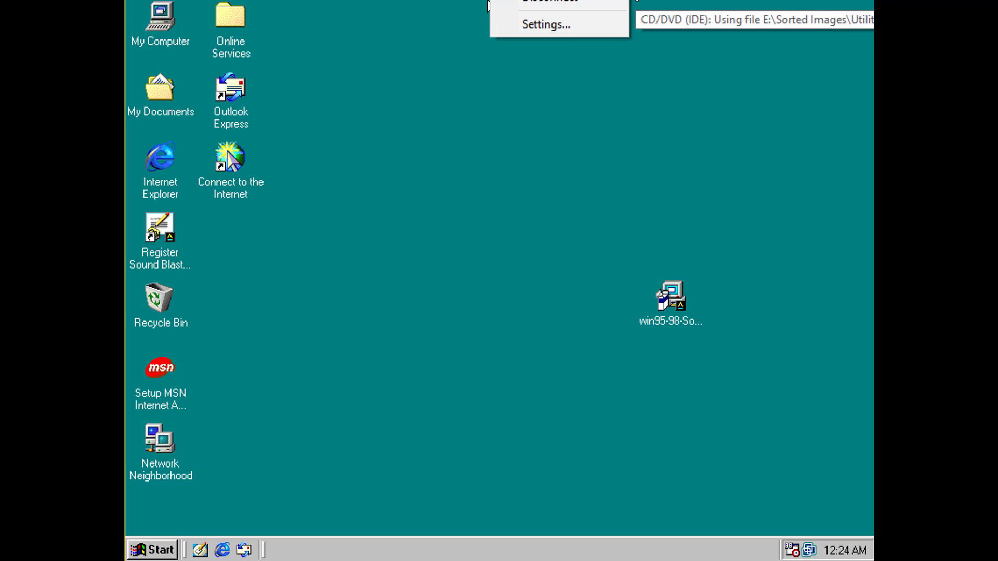
{"action": "left_click", "coordinate": [600, 25]}
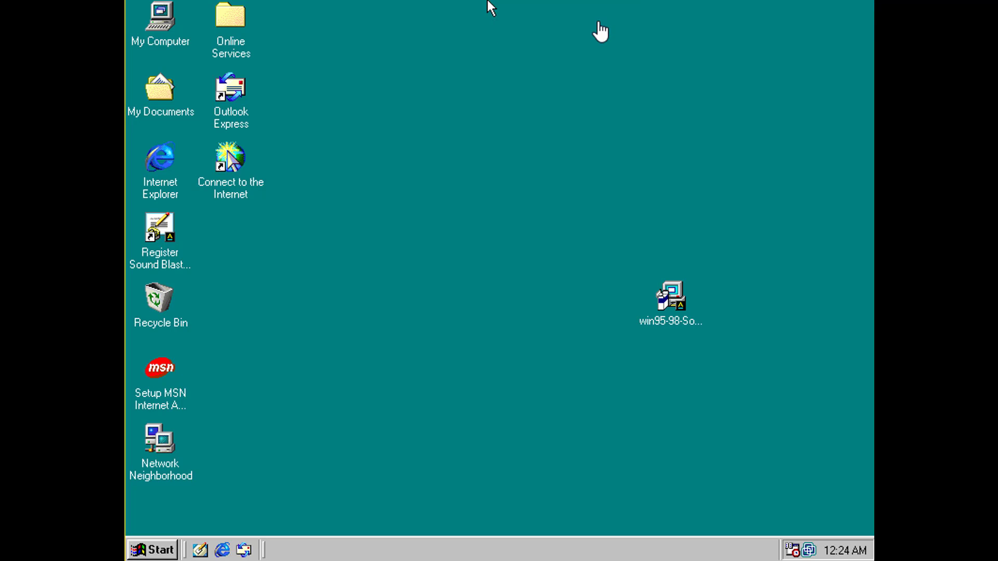
{"action": "left_click", "coordinate": [560, 130]}
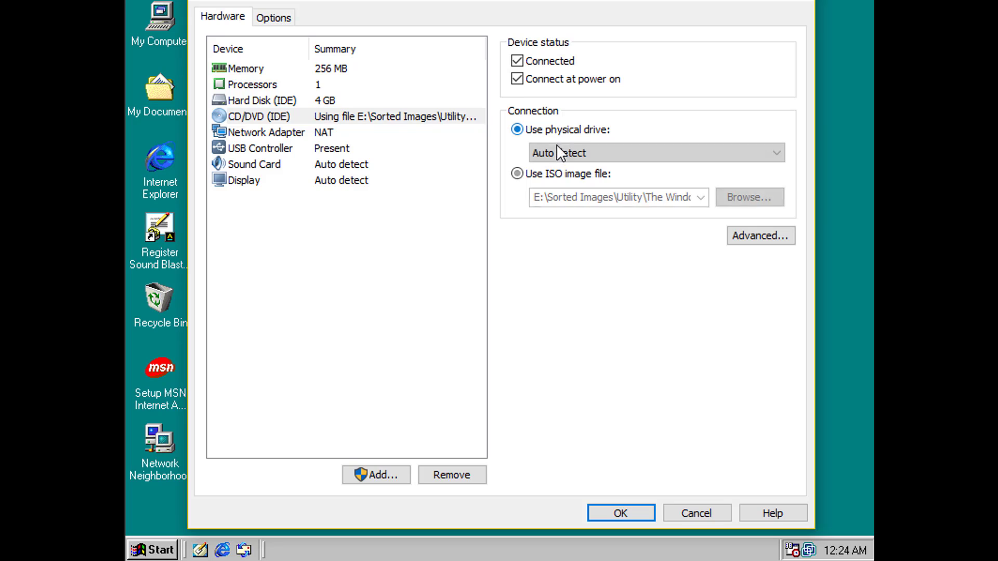
{"action": "left_click", "coordinate": [556, 150]}
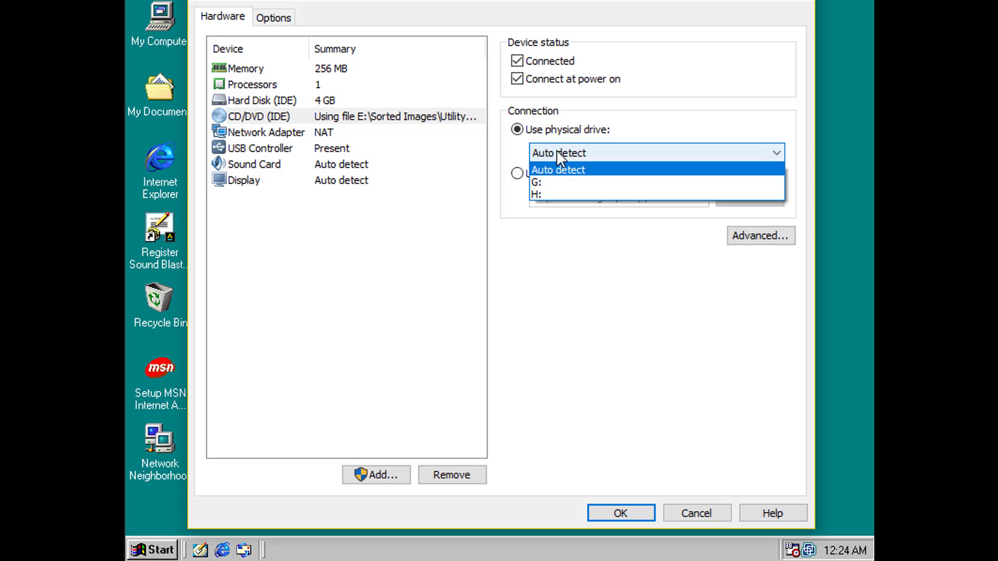
{"action": "left_click", "coordinate": [559, 185]}
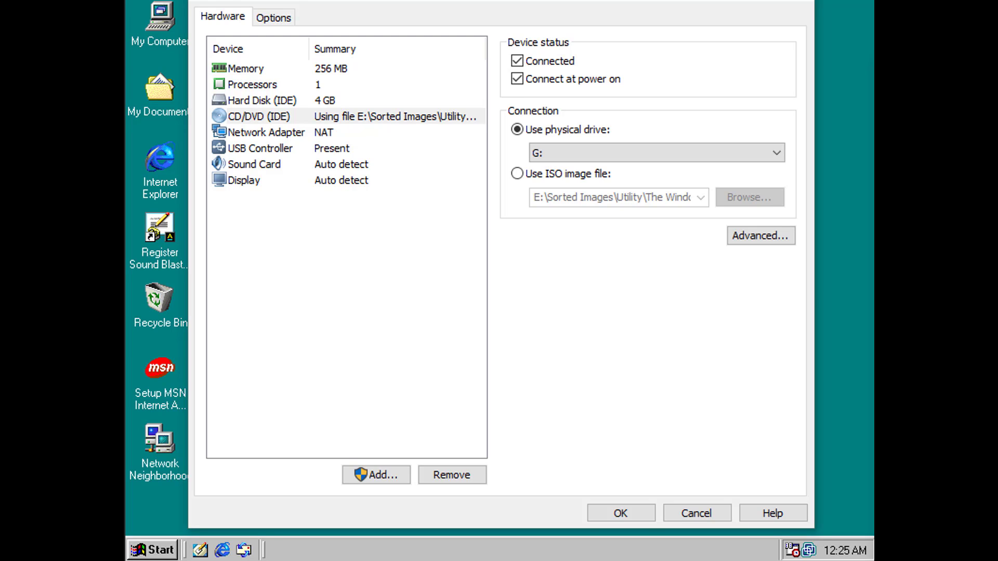
{"action": "key", "text": "Return"}
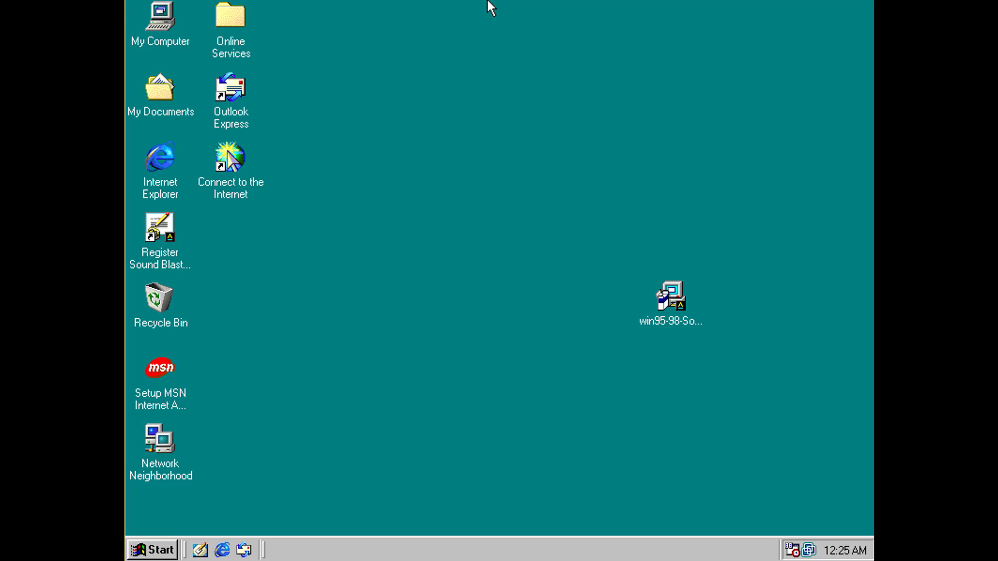
Install Fatal Illusion with default destination and program folder, leaving DirectX 6.1 unchecked
{"action": "left_click_drag", "start_coordinate": [448, 560], "coordinate": [126, 1]}
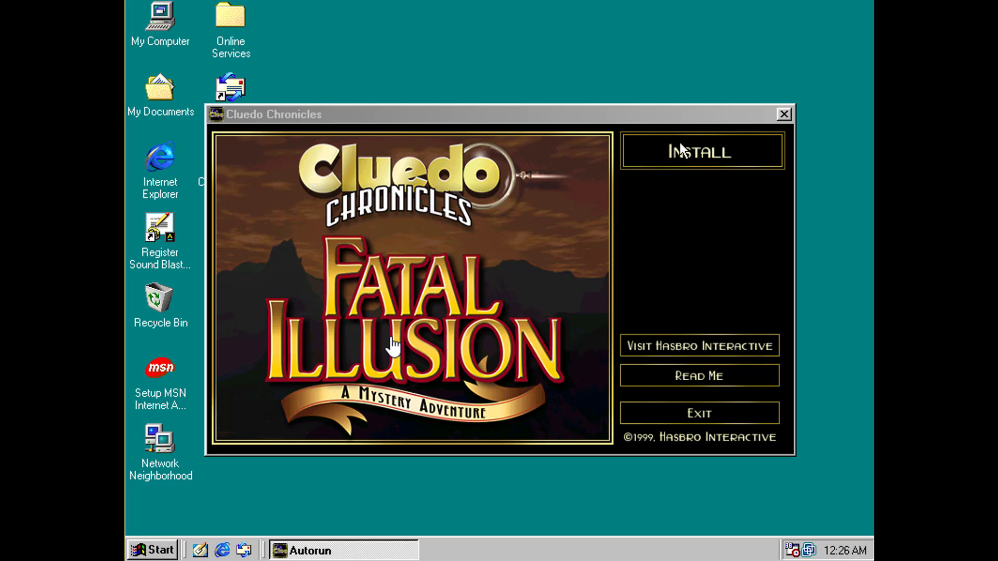
{"action": "left_click", "coordinate": [687, 153]}
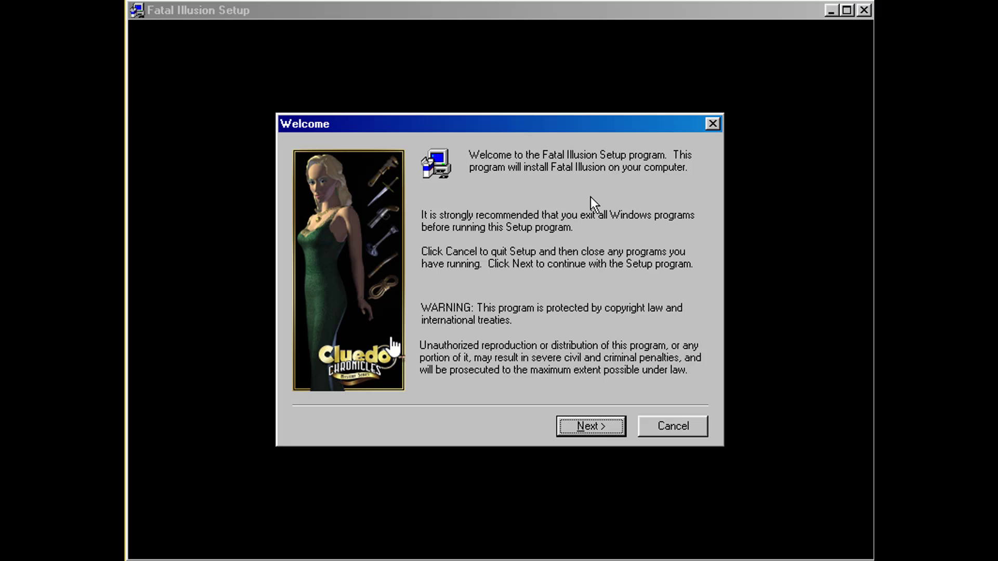
{"action": "left_click", "coordinate": [585, 432]}
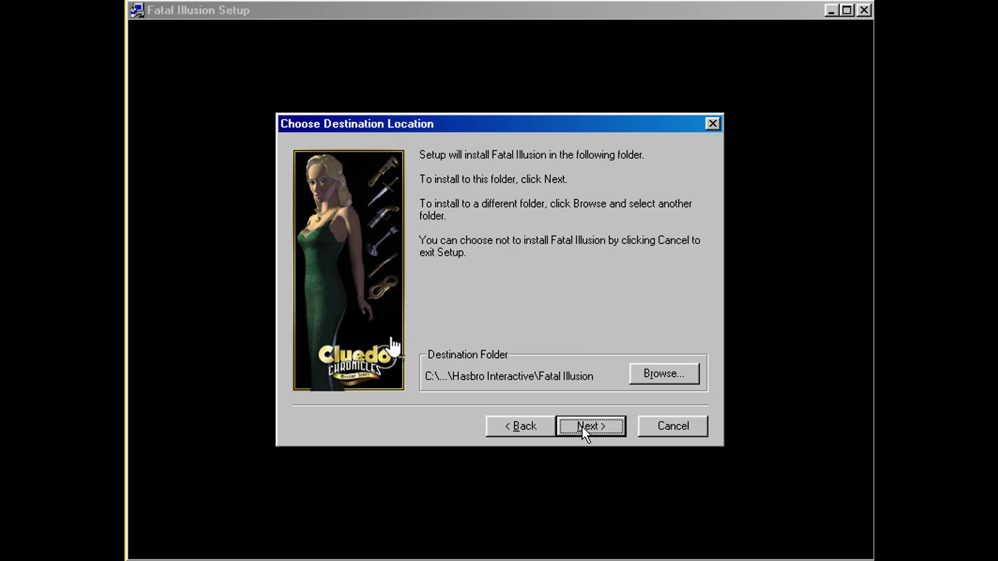
{"action": "left_click", "coordinate": [582, 426]}
{"action": "left_click", "coordinate": [582, 427]}
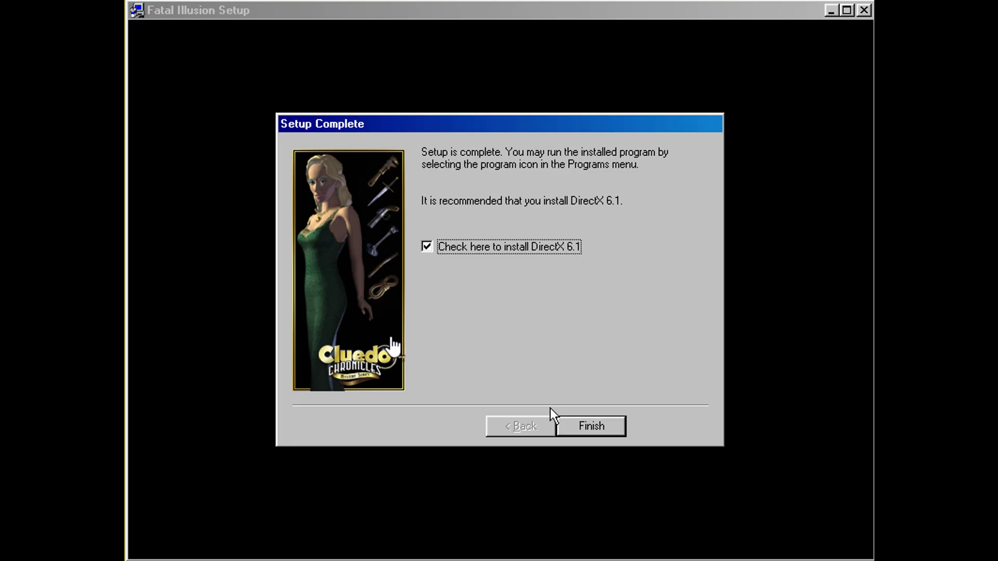
{"action": "left_click", "coordinate": [489, 236]}
{"action": "left_click", "coordinate": [604, 422]}
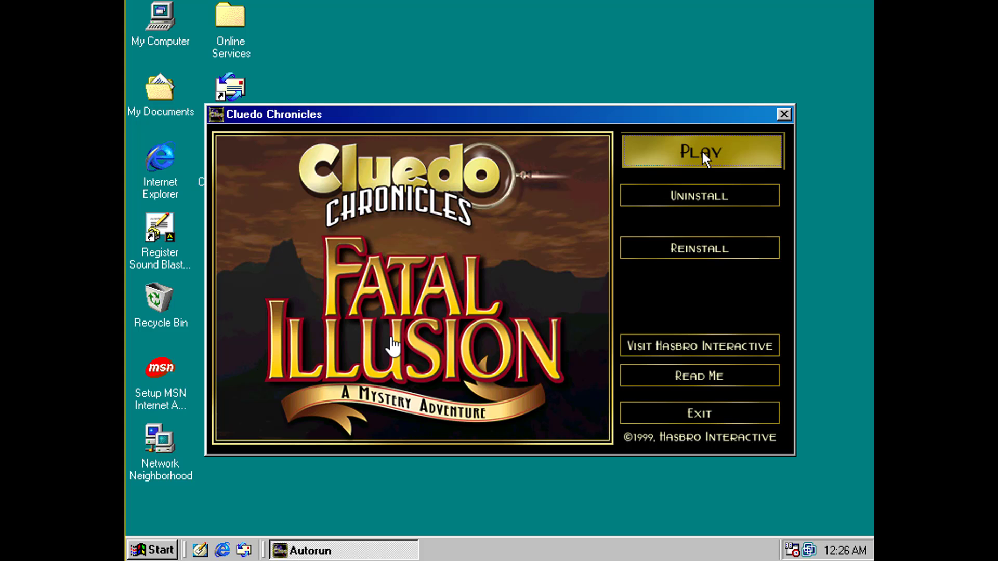
Launch Fatal Illusion, dismiss its access-violation error, and keep display colors at True Color (32 bit)
{"action": "left_click", "coordinate": [702, 151]}
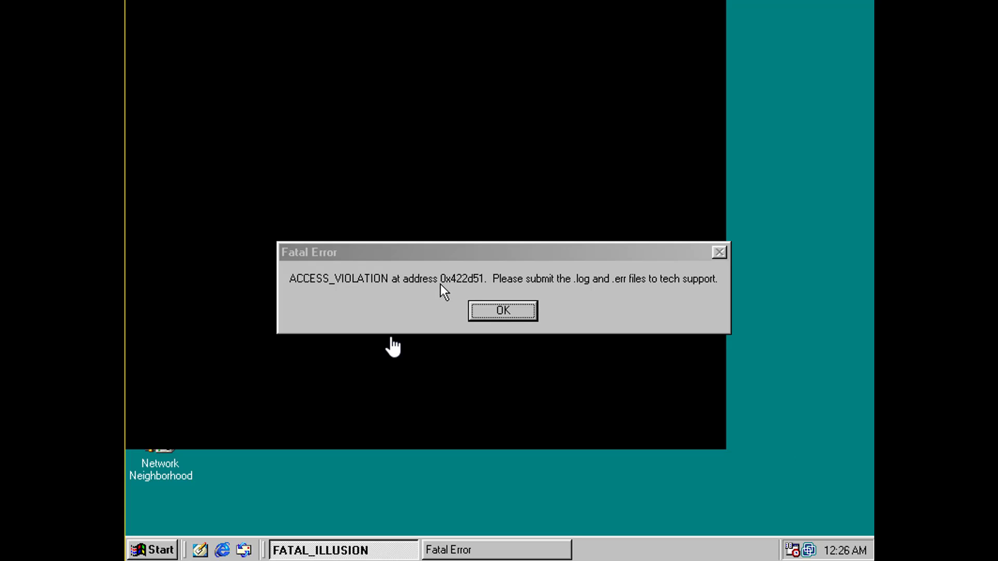
{"action": "left_click", "coordinate": [516, 312]}
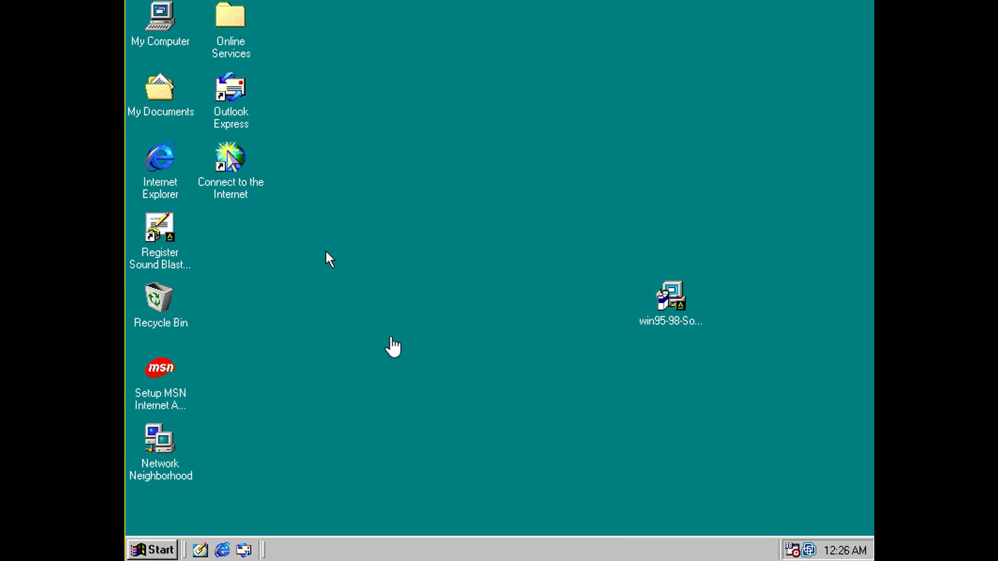
{"action": "right_click", "coordinate": [439, 239]}
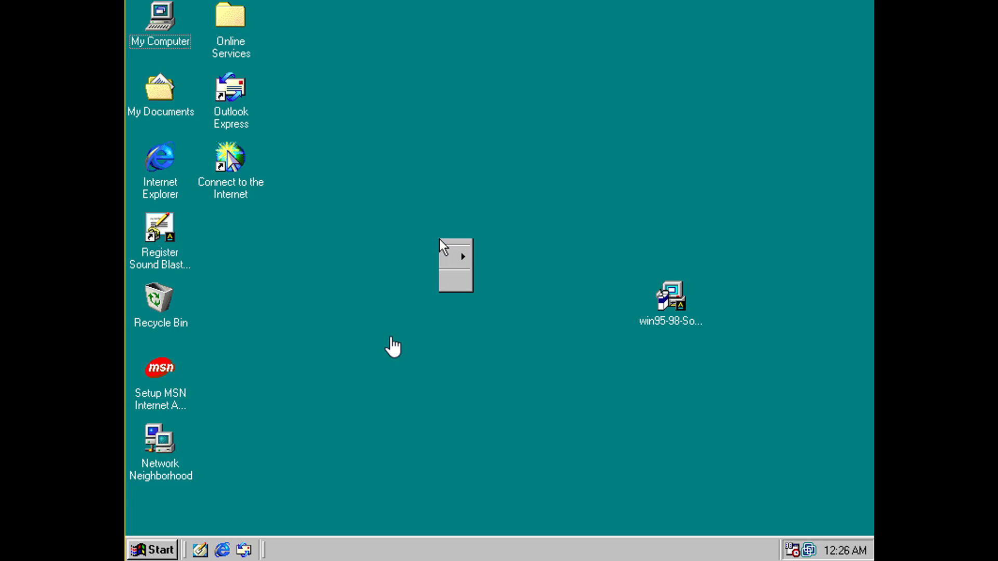
{"action": "left_click", "coordinate": [506, 404]}
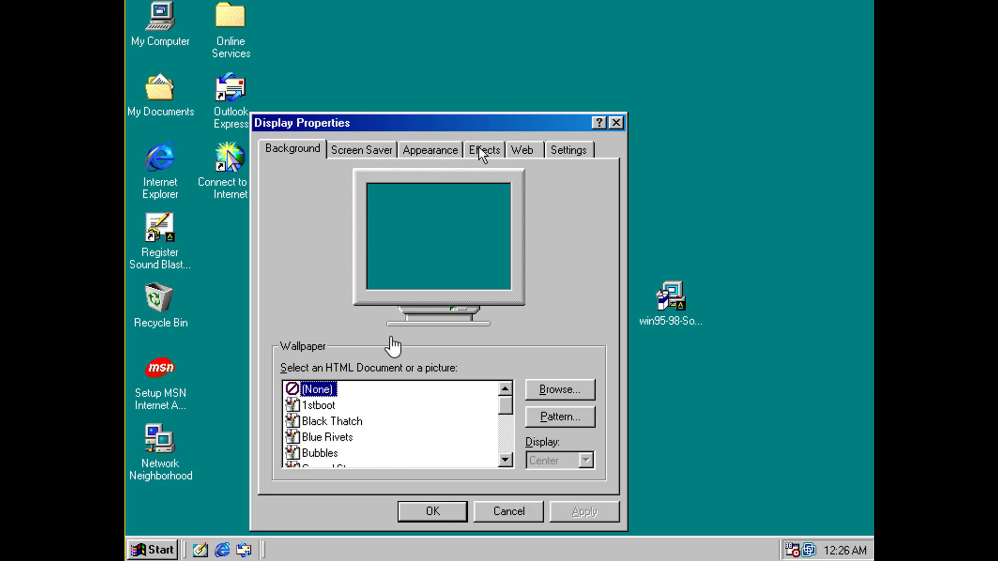
{"action": "left_click", "coordinate": [572, 150]}
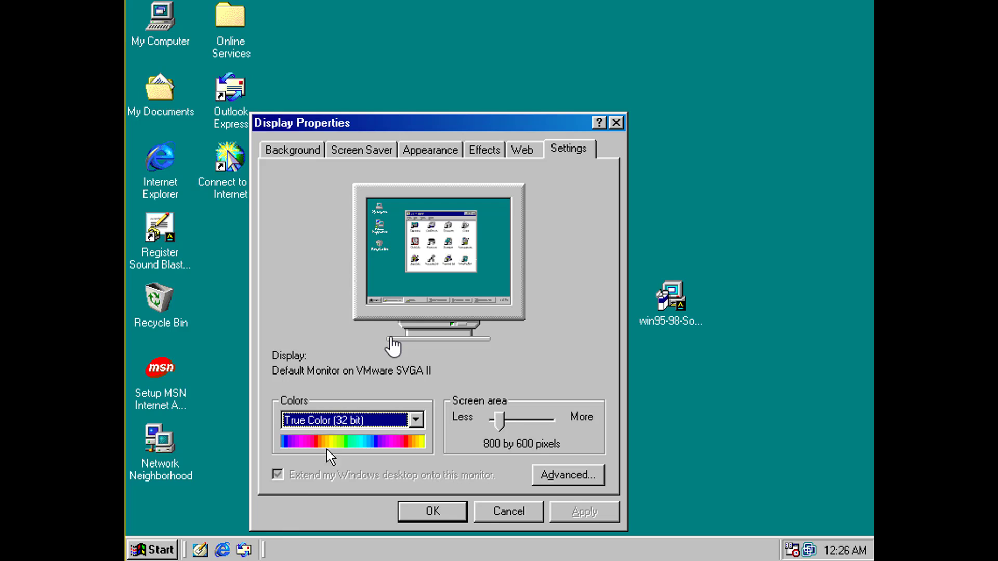
{"action": "left_click", "coordinate": [383, 420]}
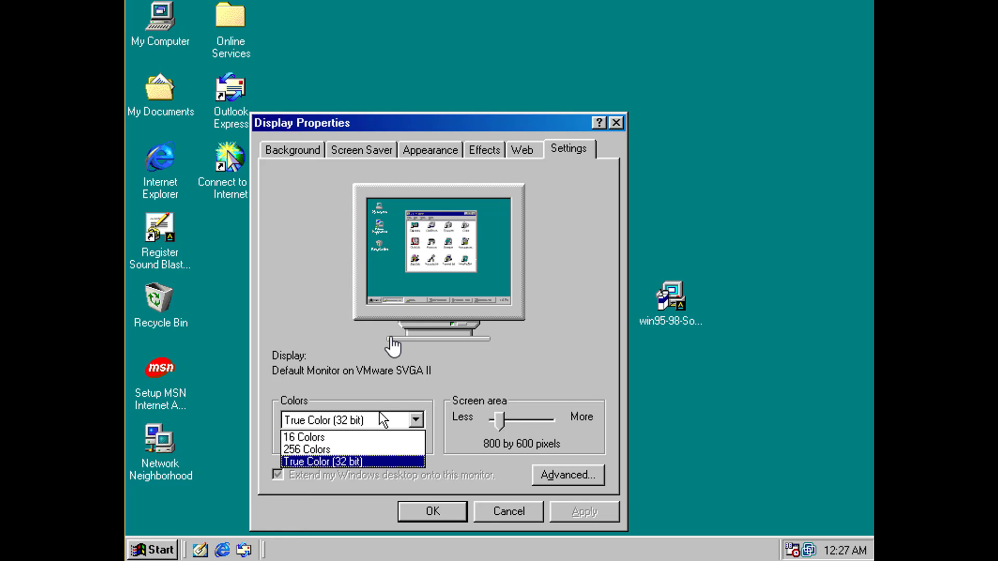
{"action": "left_click", "coordinate": [383, 420]}
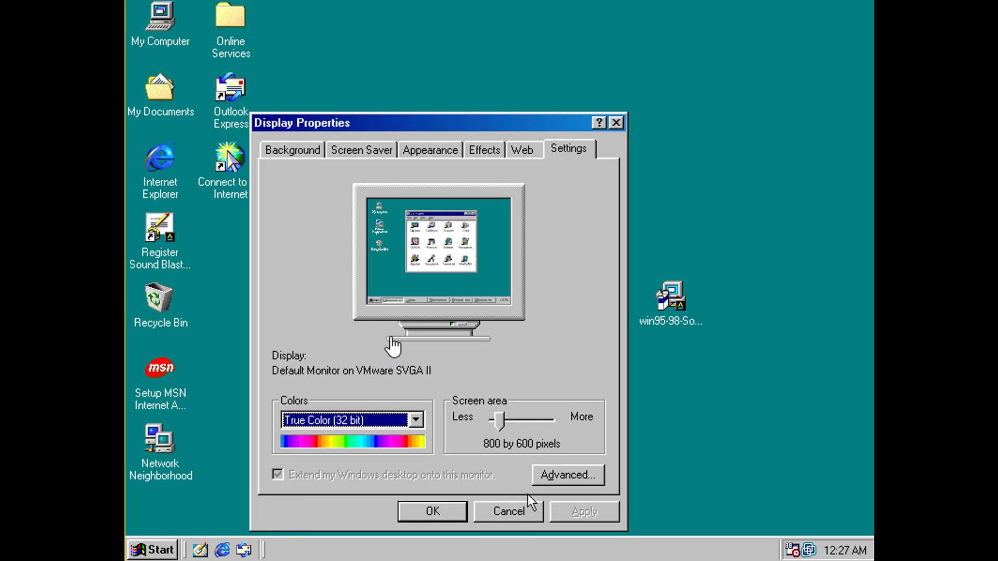
{"action": "left_click", "coordinate": [502, 507]}
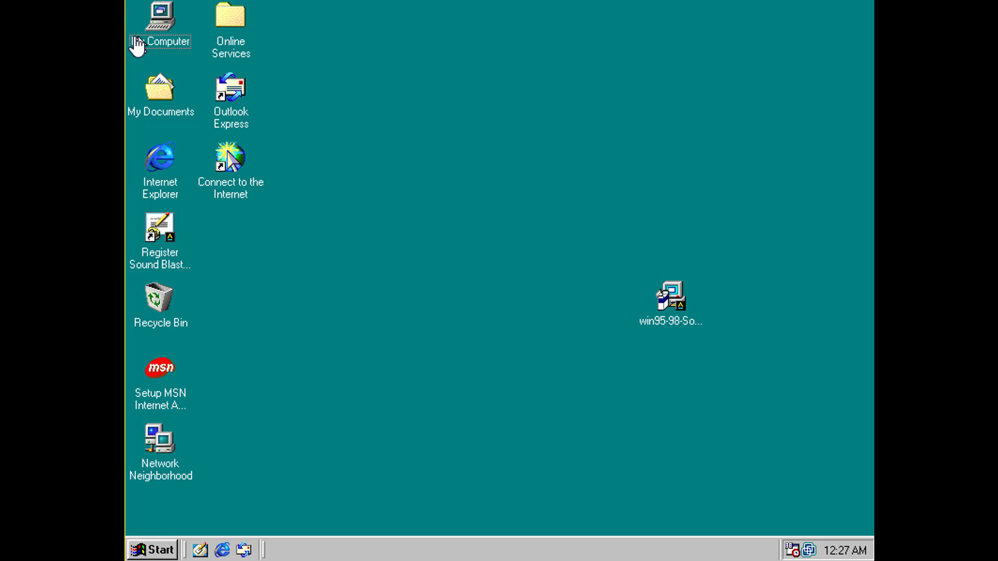
Open Add/Remove Programs from Control Panel via My Computer
{"action": "double_click", "coordinate": [161, 37]}
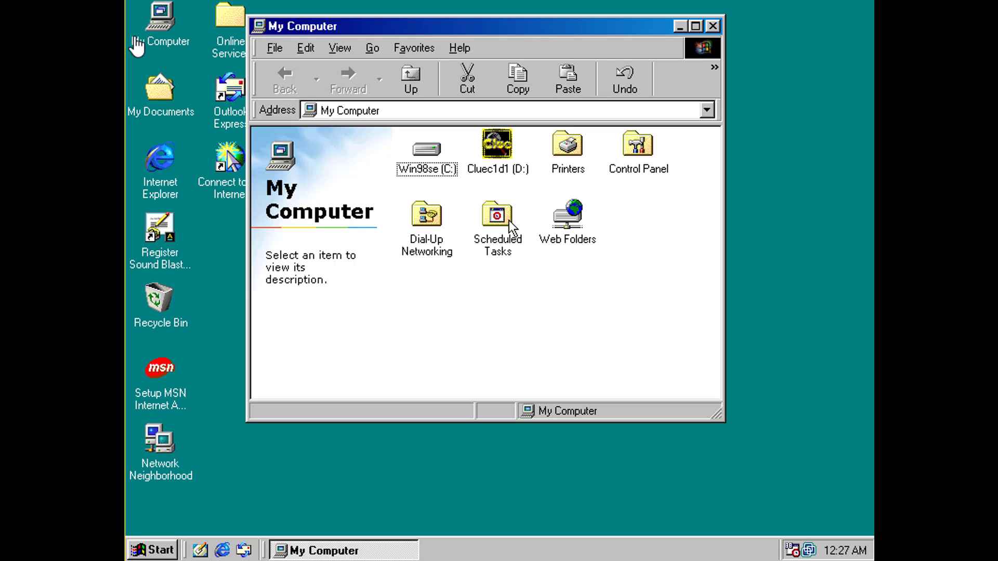
{"action": "double_click", "coordinate": [637, 154]}
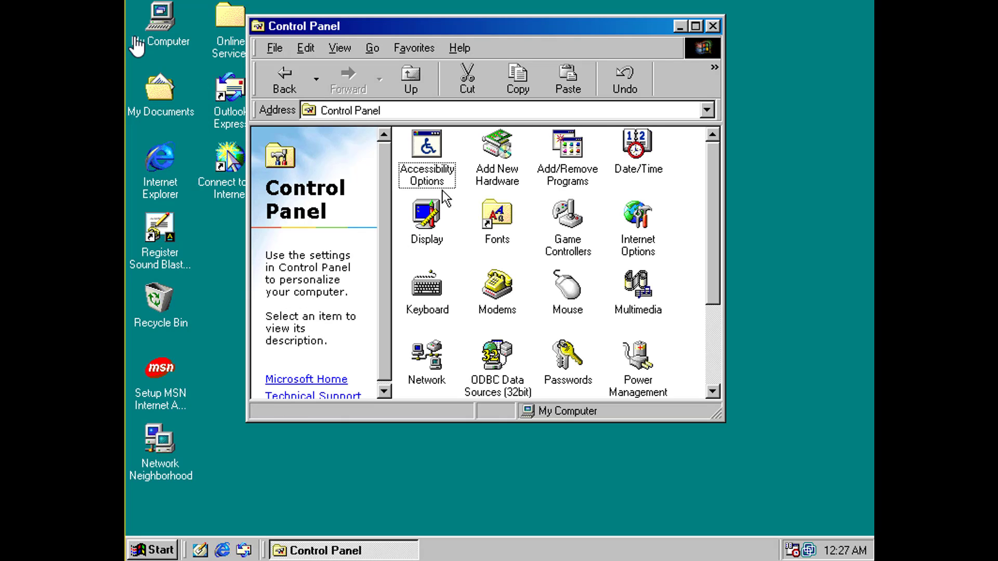
{"action": "left_click", "coordinate": [563, 155]}
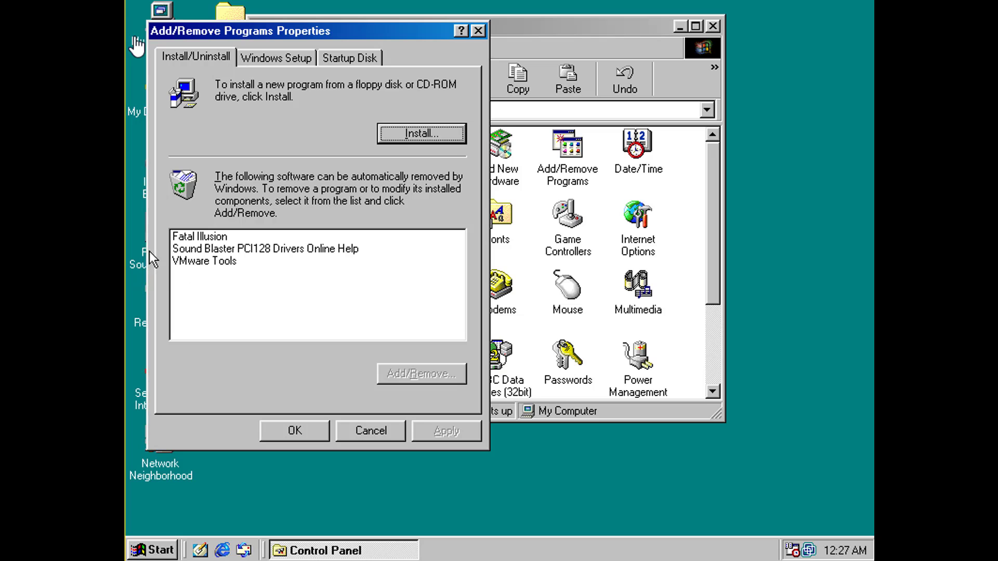
Completely remove Fatal Illusion, then maximize and close Control Panel
{"action": "left_click", "coordinate": [187, 236]}
{"action": "left_click", "coordinate": [422, 373]}
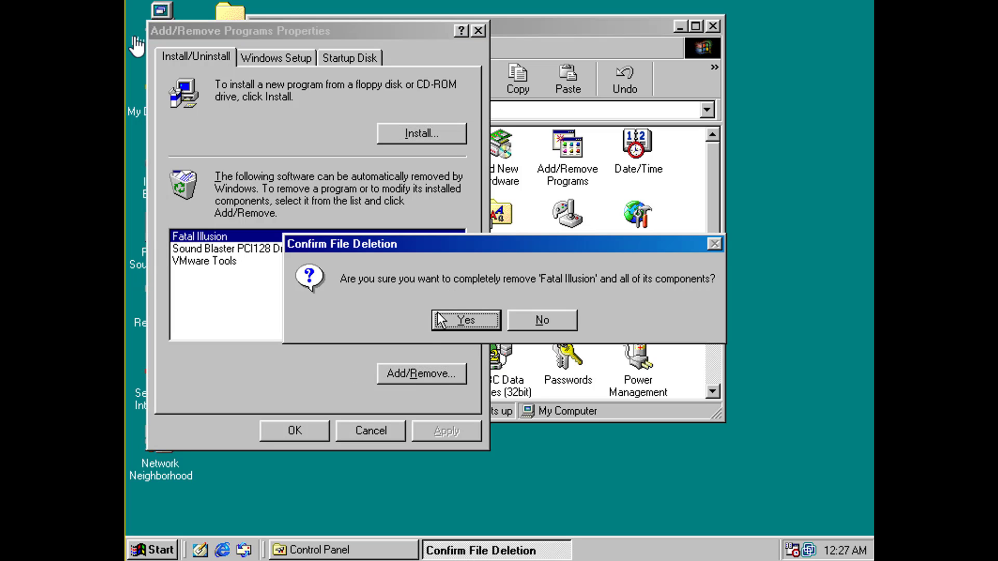
{"action": "left_click", "coordinate": [450, 320]}
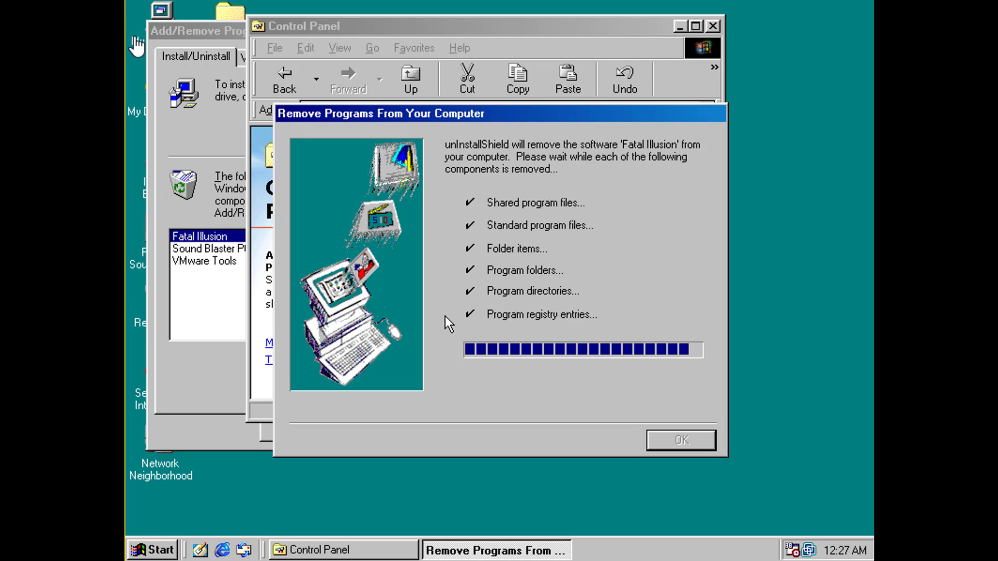
{"action": "left_click", "coordinate": [703, 442]}
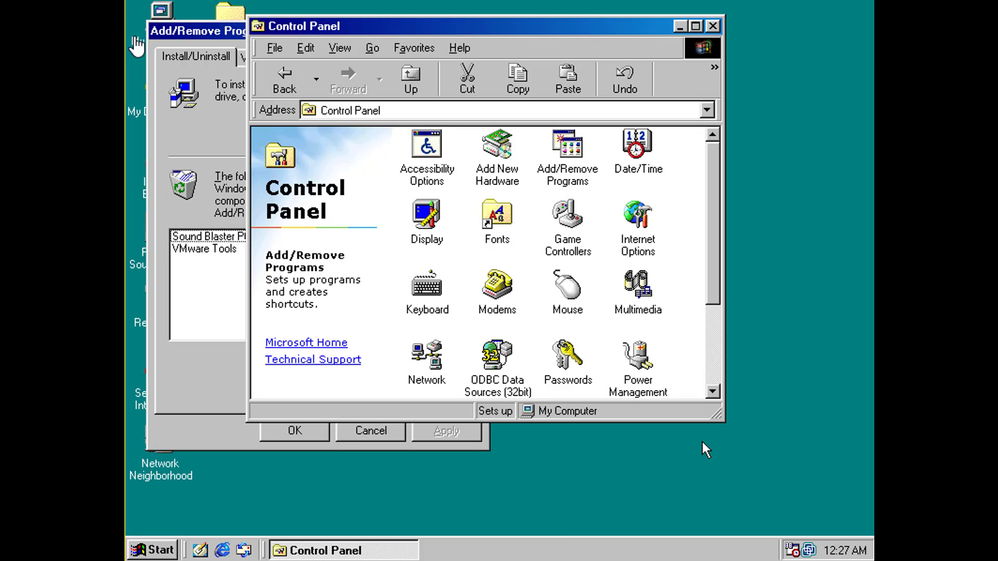
{"action": "left_click", "coordinate": [697, 26]}
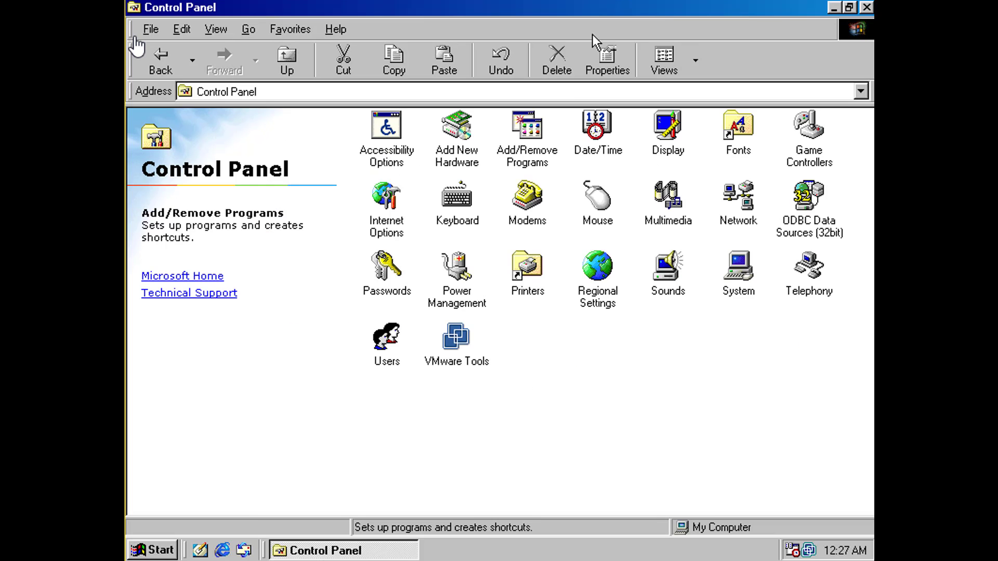
{"action": "left_click", "coordinate": [867, 7]}
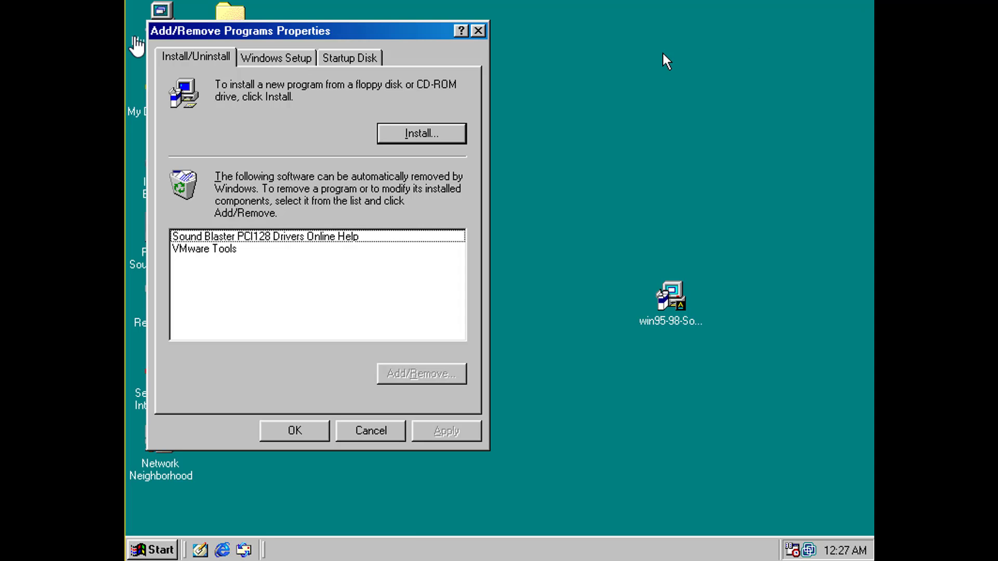
Close Add/Remove Programs and delete the Register Sound Blaster desktop shortcut
{"action": "left_click", "coordinate": [315, 427]}
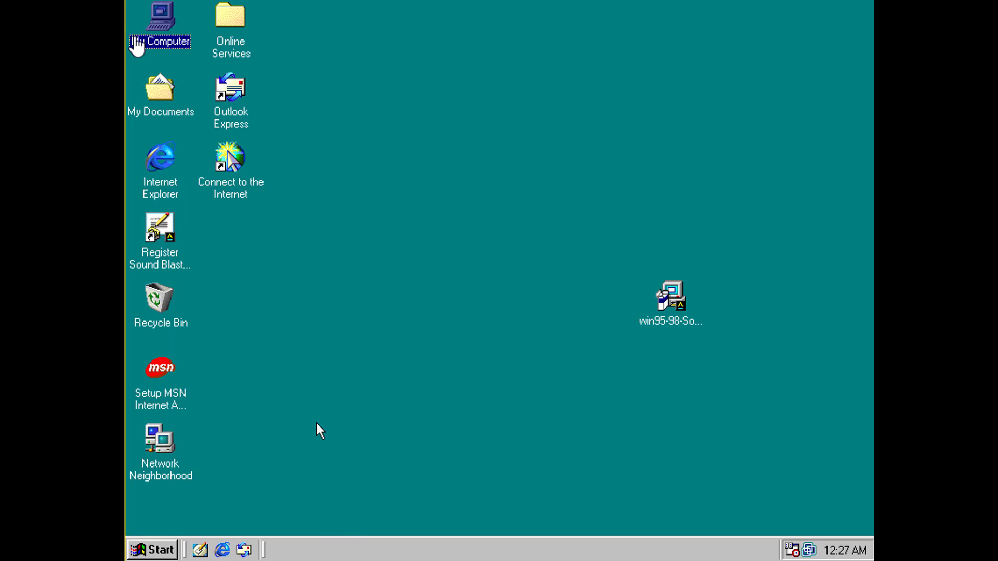
{"action": "left_click", "coordinate": [317, 431]}
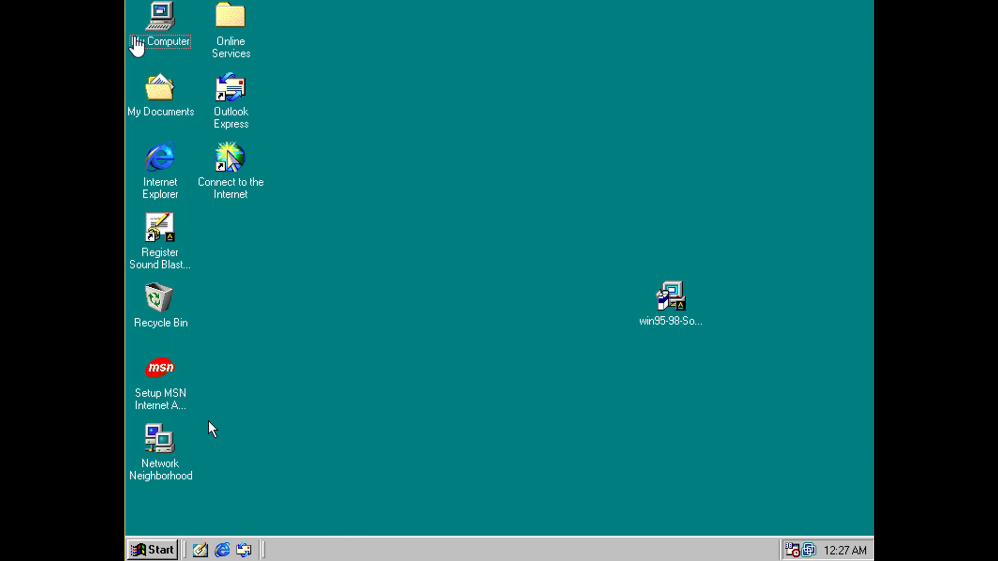
{"action": "left_click", "coordinate": [168, 393]}
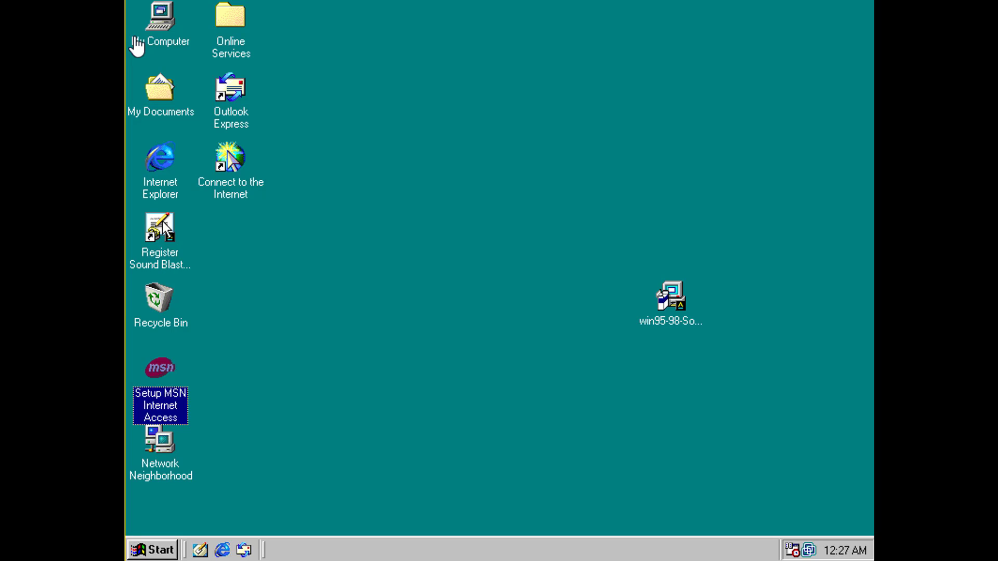
{"action": "left_click_drag", "start_coordinate": [165, 229], "coordinate": [165, 294]}
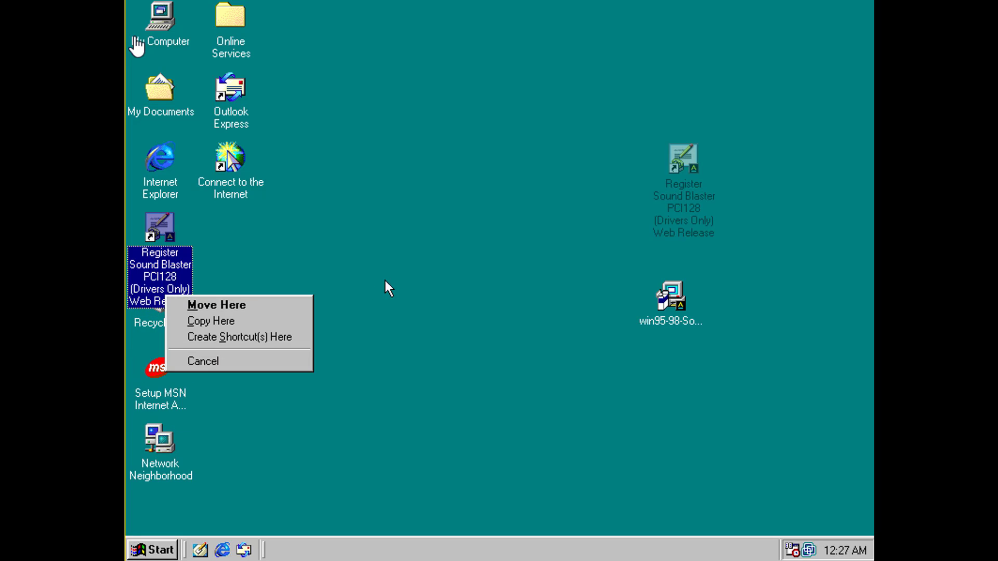
{"action": "left_click", "coordinate": [385, 284]}
{"action": "left_click_drag", "start_coordinate": [155, 247], "coordinate": [166, 299]}
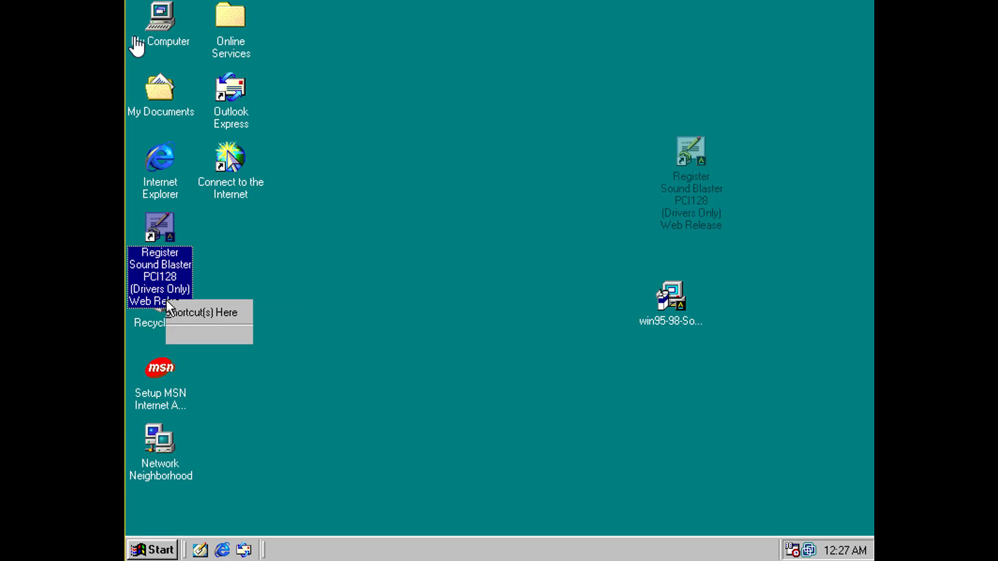
{"action": "left_click", "coordinate": [242, 233]}
{"action": "left_click", "coordinate": [166, 235]}
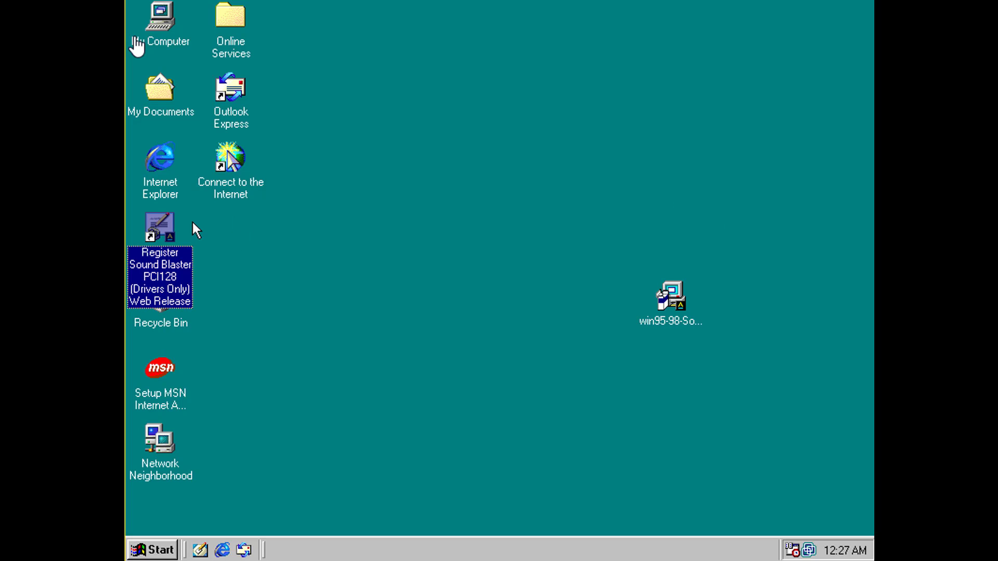
{"action": "key", "text": "Delete"}
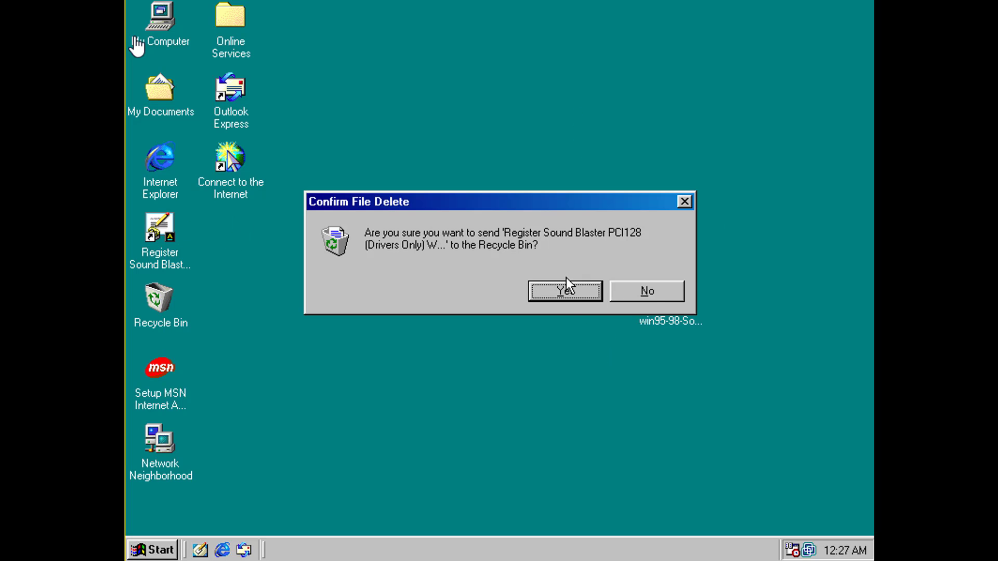
{"action": "left_click", "coordinate": [565, 289]}
Delete Setup MSN Internet Access, Connect to the Internet, Outlook Express and Online Services from the desktop
{"action": "left_click", "coordinate": [148, 379]}
{"action": "key", "text": "Delete"}
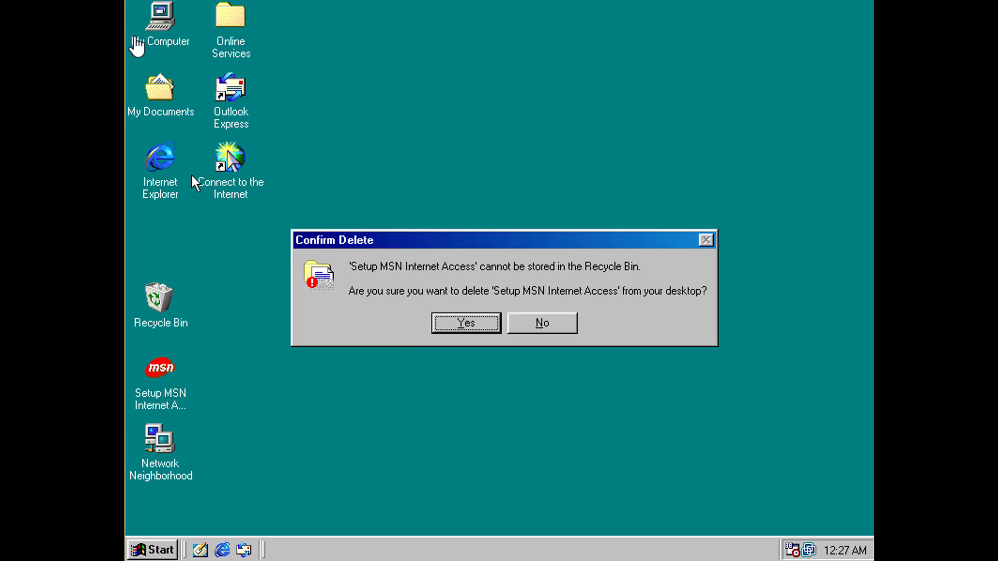
{"action": "key", "text": "Escape"}
{"action": "left_click", "coordinate": [247, 157]}
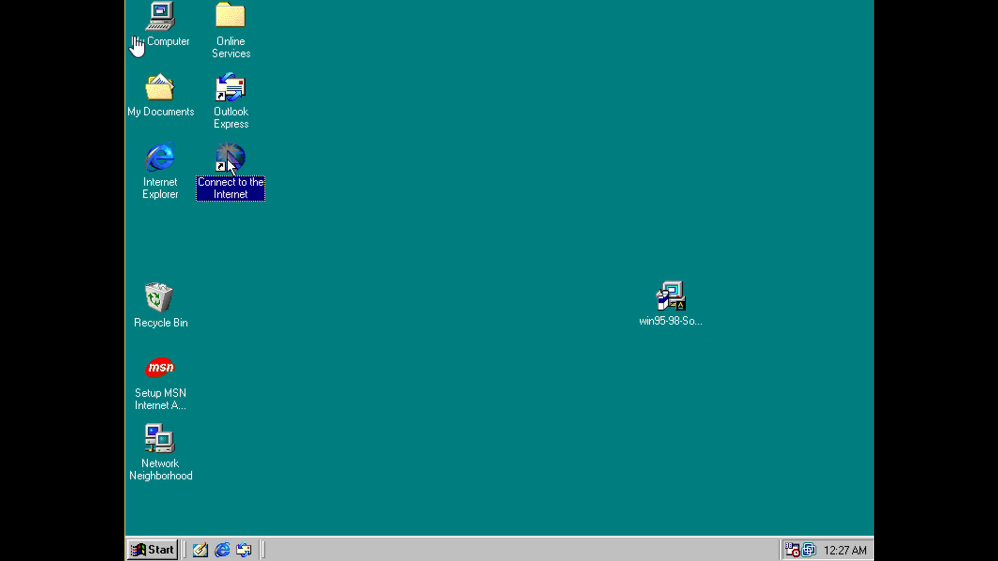
{"action": "key", "text": "Delete"}
{"action": "key", "text": "Return"}
{"action": "left_click", "coordinate": [230, 97]}
{"action": "key", "text": "Delete"}
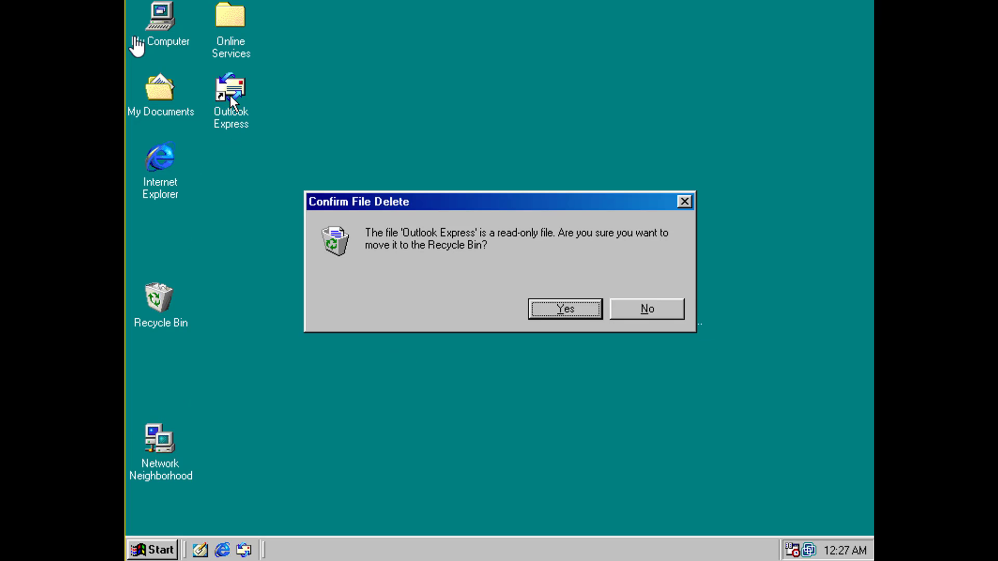
{"action": "key", "text": "Return"}
{"action": "left_click", "coordinate": [231, 41]}
{"action": "key", "text": "Delete"}
{"action": "key", "text": "Return"}
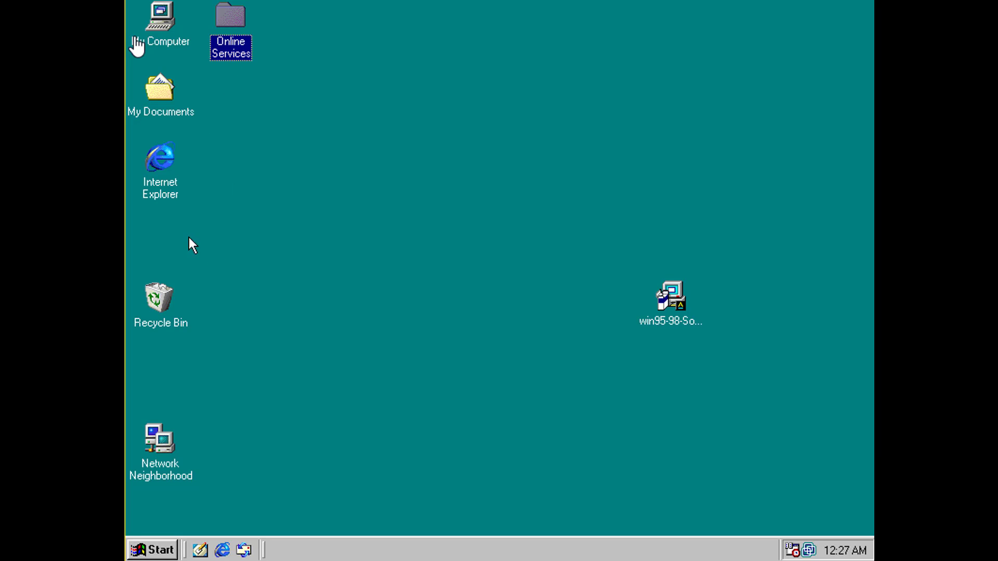
Delete the Internet Explorer icon and the win95-98-SoundDriver installer from the desktop
{"action": "left_click", "coordinate": [167, 184]}
{"action": "key", "text": "Delete"}
{"action": "left_click", "coordinate": [416, 313]}
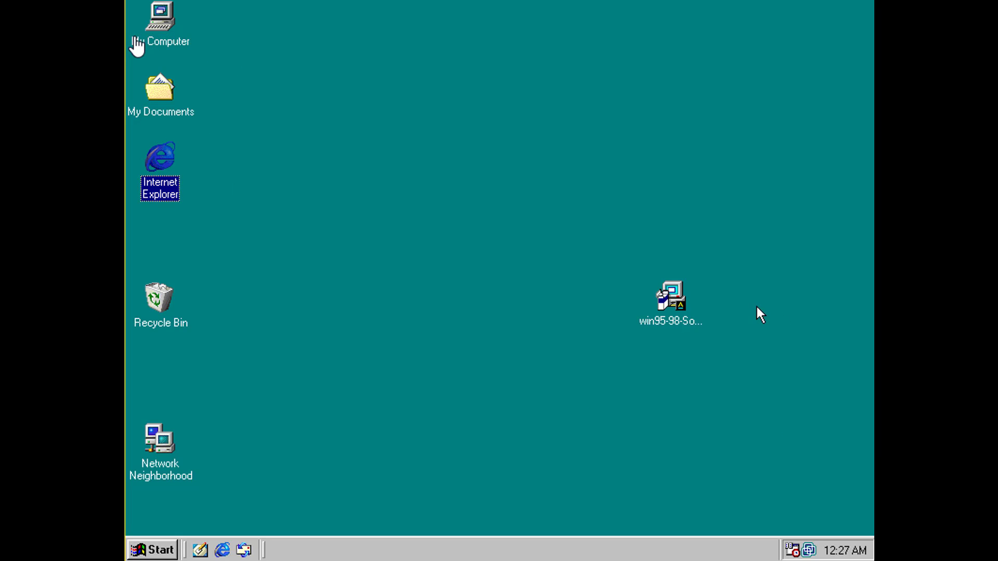
{"action": "left_click", "coordinate": [684, 297]}
{"action": "key", "text": "Delete"}
{"action": "key", "text": "Return"}
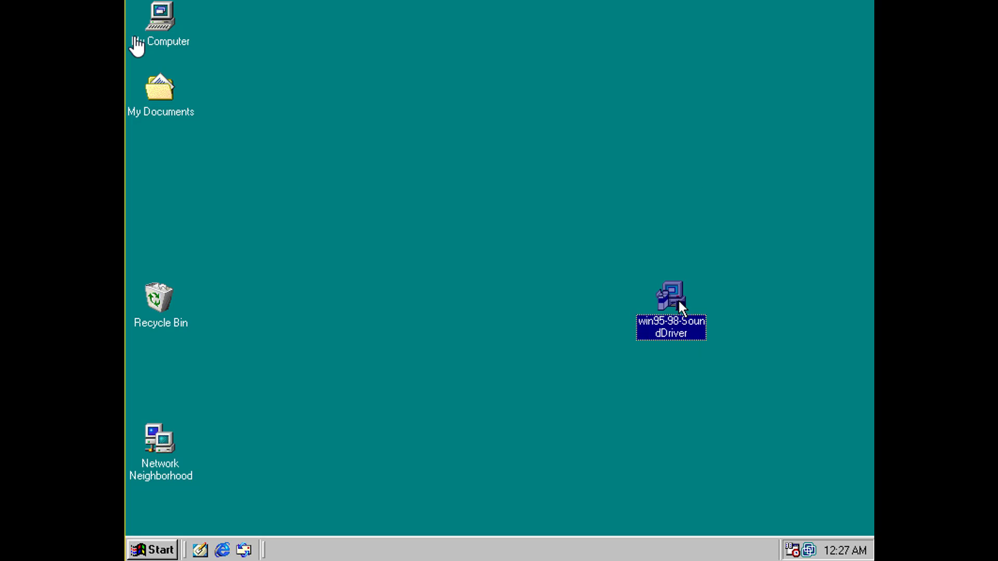
Arrange the remaining desktop icons by name
{"action": "right_click", "coordinate": [263, 519]}
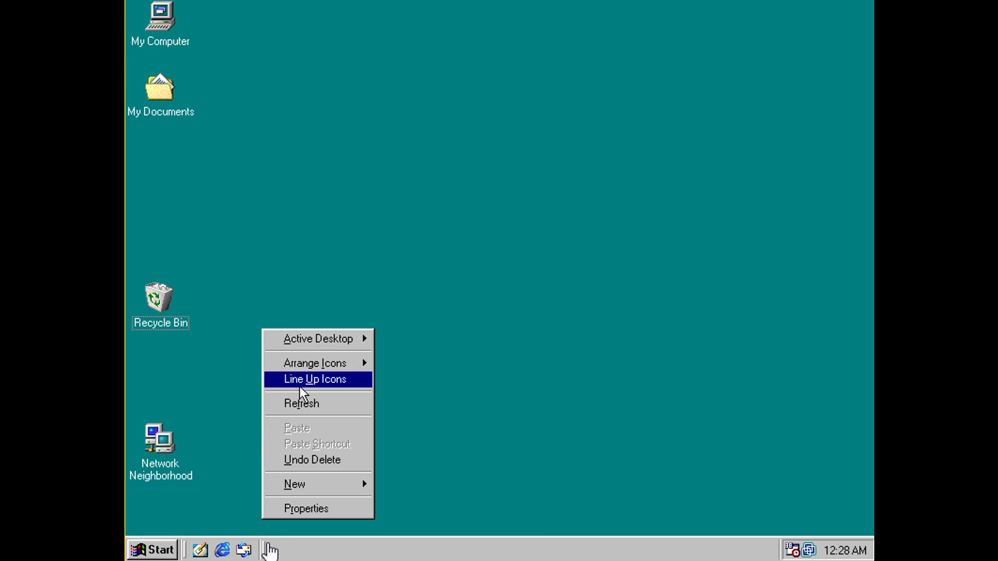
{"action": "left_click", "coordinate": [327, 385]}
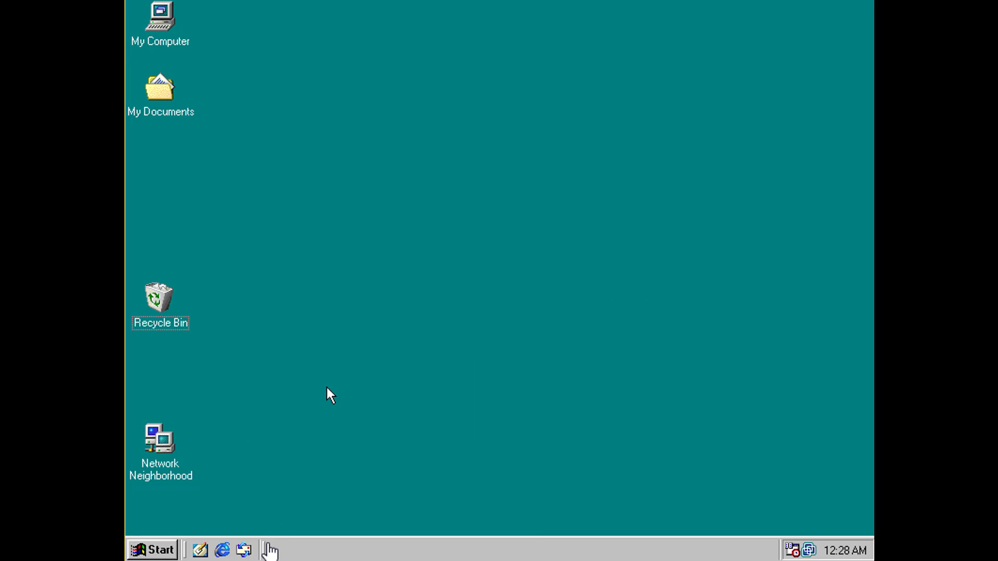
{"action": "right_click", "coordinate": [345, 285]}
{"action": "mouse_move", "coordinate": [433, 319]}
{"action": "left_click", "coordinate": [503, 316]}
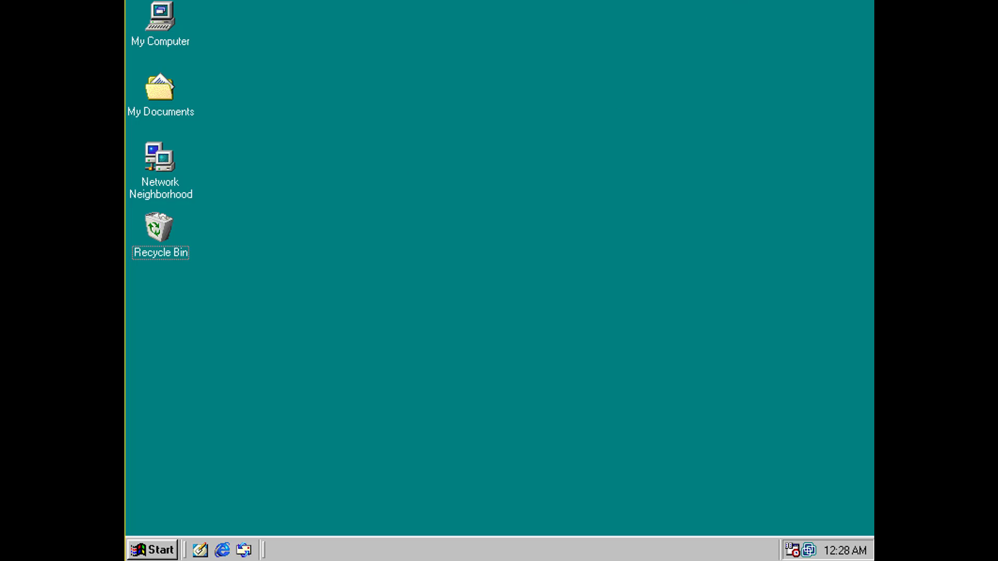
Close the Windows 98 – True Colour VM window, choosing Suspend
{"action": "left_click", "coordinate": [516, 116]}
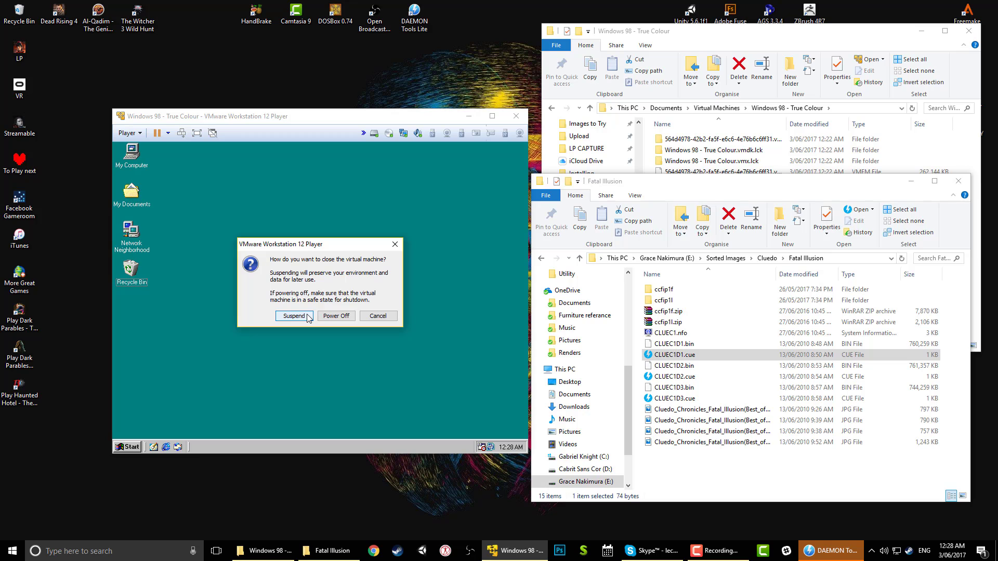
{"action": "left_click", "coordinate": [307, 317]}
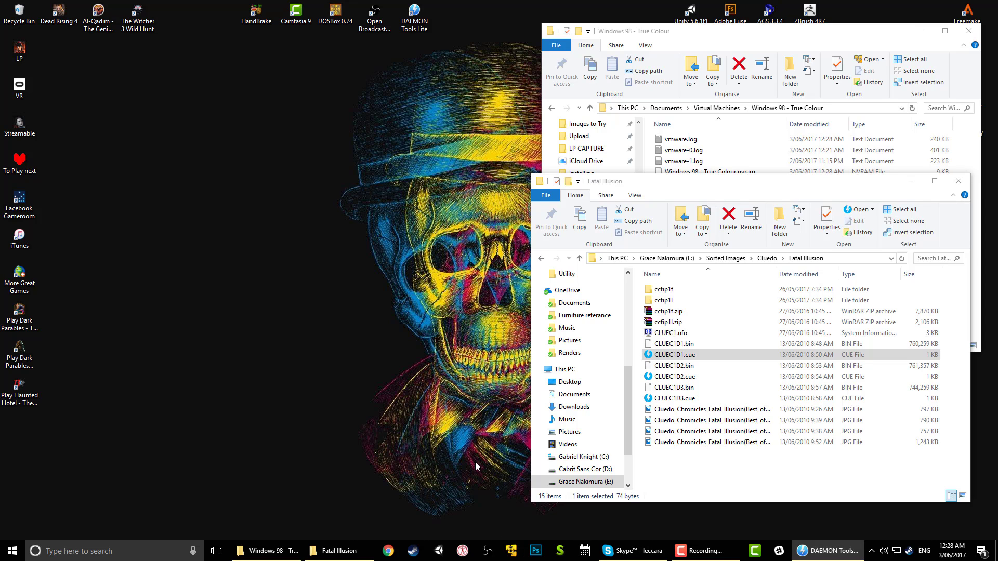
Browse into the Microsoft Windows 95 [VMware VM] folder and select the Windows 95 folder
{"action": "left_click", "coordinate": [728, 258]}
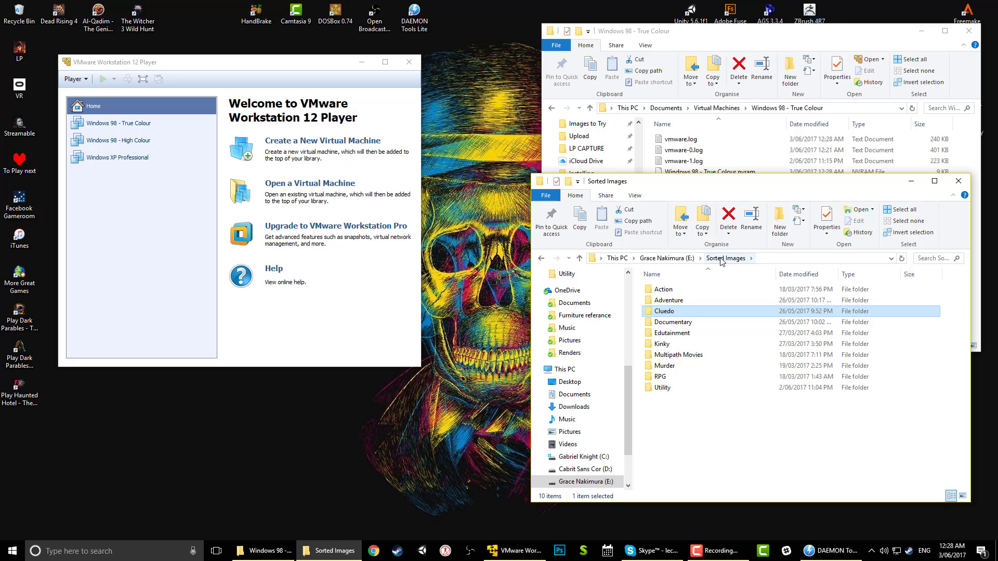
{"action": "double_click", "coordinate": [679, 388]}
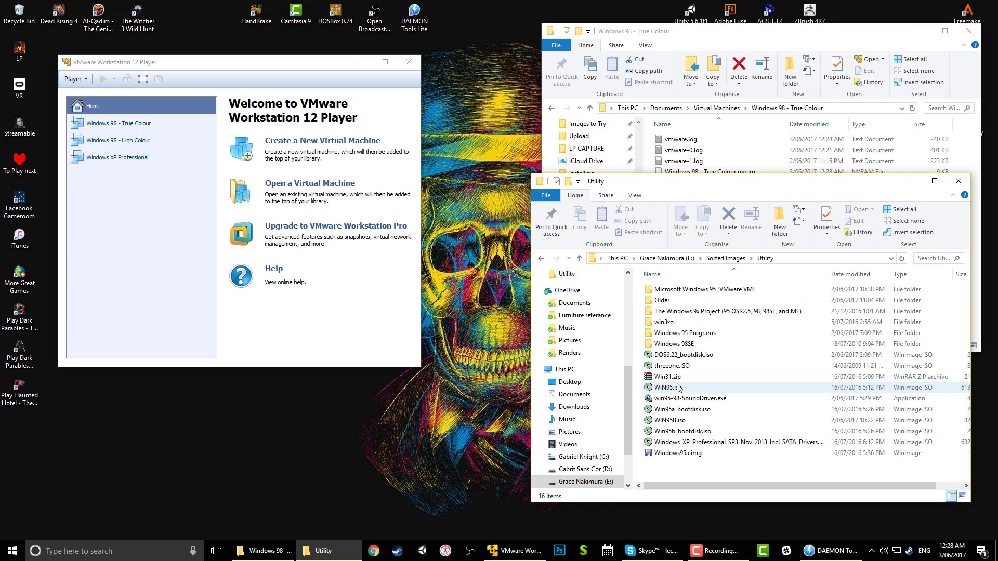
{"action": "left_click", "coordinate": [715, 108]}
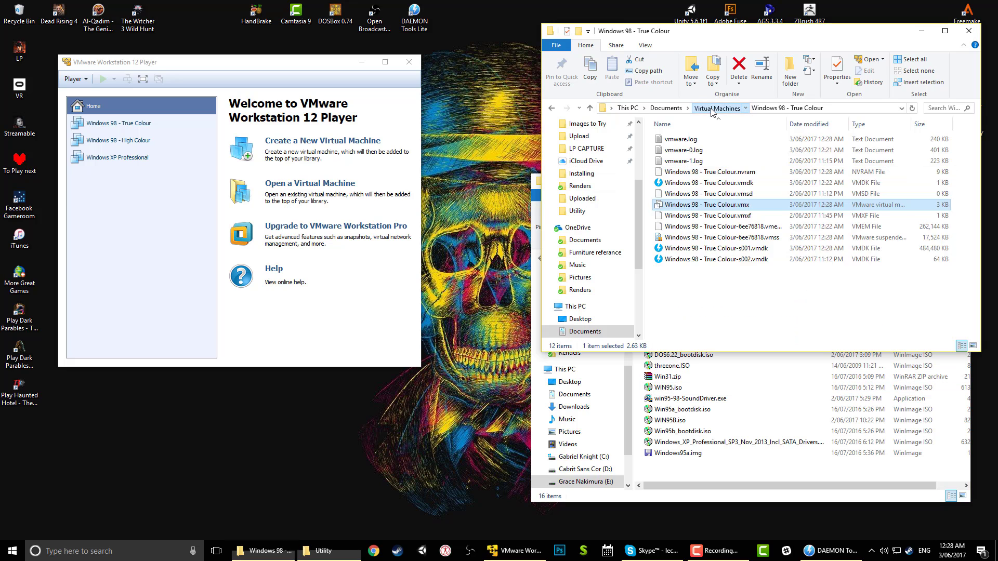
{"action": "left_click", "coordinate": [708, 469]}
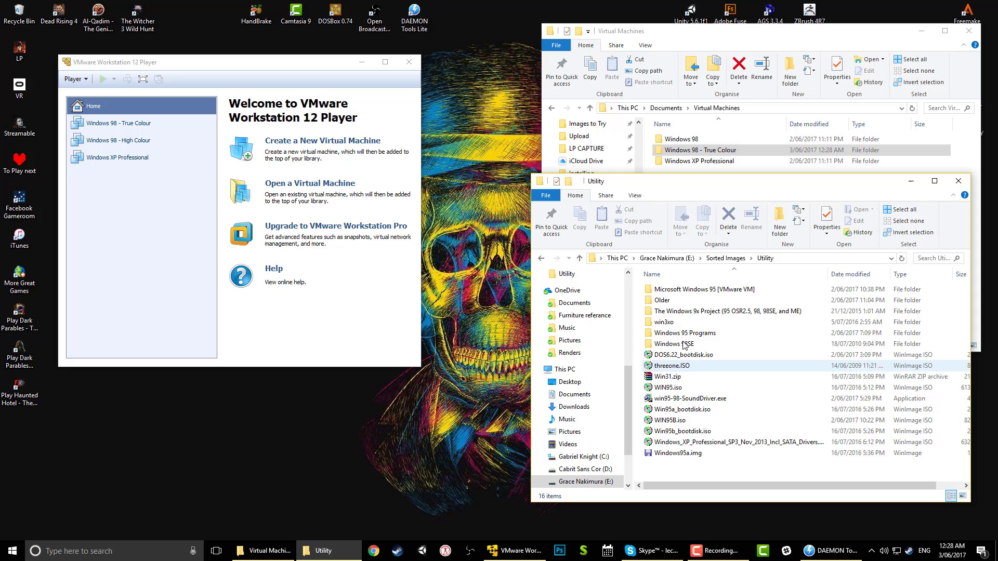
{"action": "double_click", "coordinate": [689, 293]}
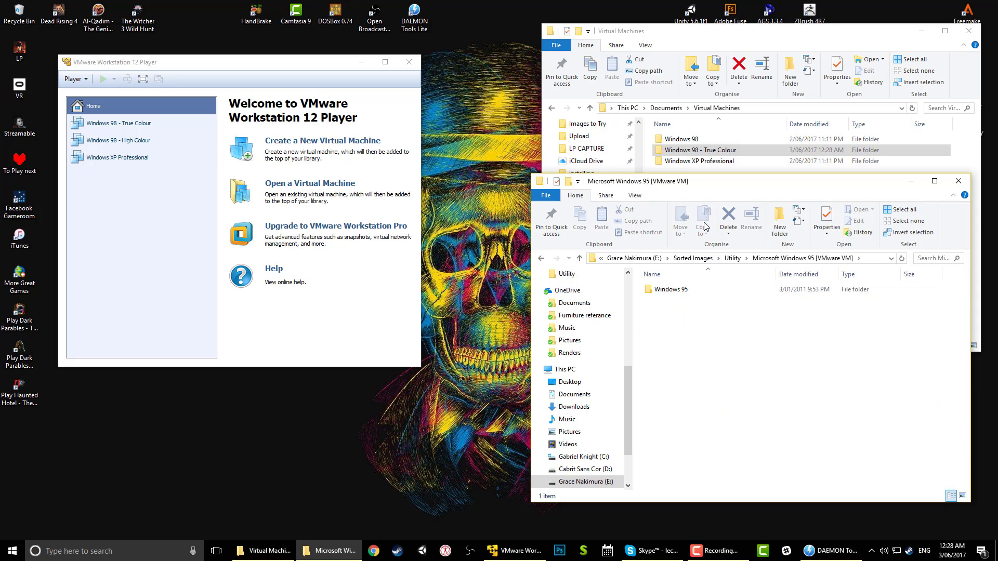
{"action": "left_click_drag", "start_coordinate": [716, 190], "coordinate": [606, 322]}
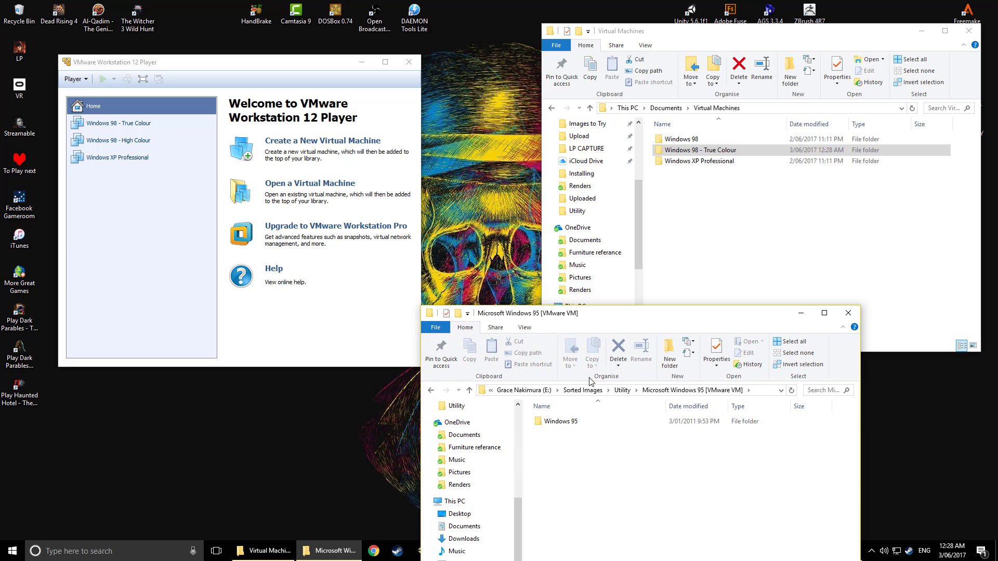
{"action": "left_click", "coordinate": [572, 426]}
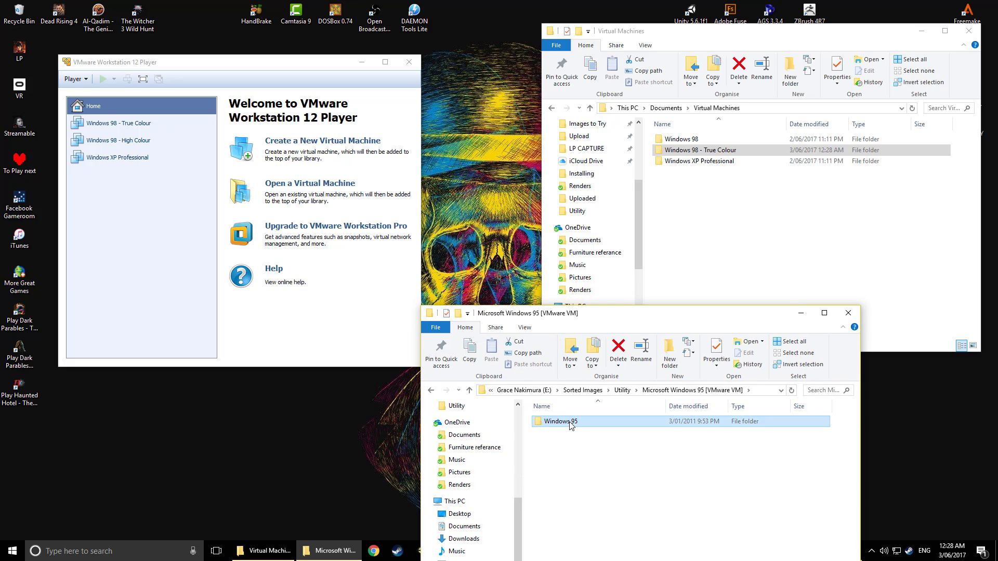
Paste the Windows 95 folder into Documents\Virtual Machines
{"action": "left_click", "coordinate": [697, 293]}
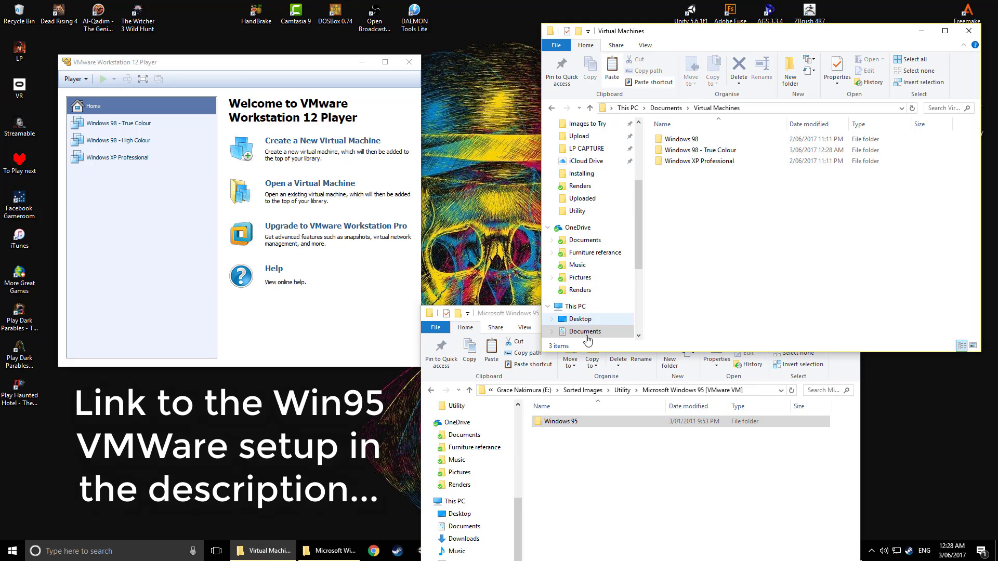
{"action": "left_click", "coordinate": [598, 459]}
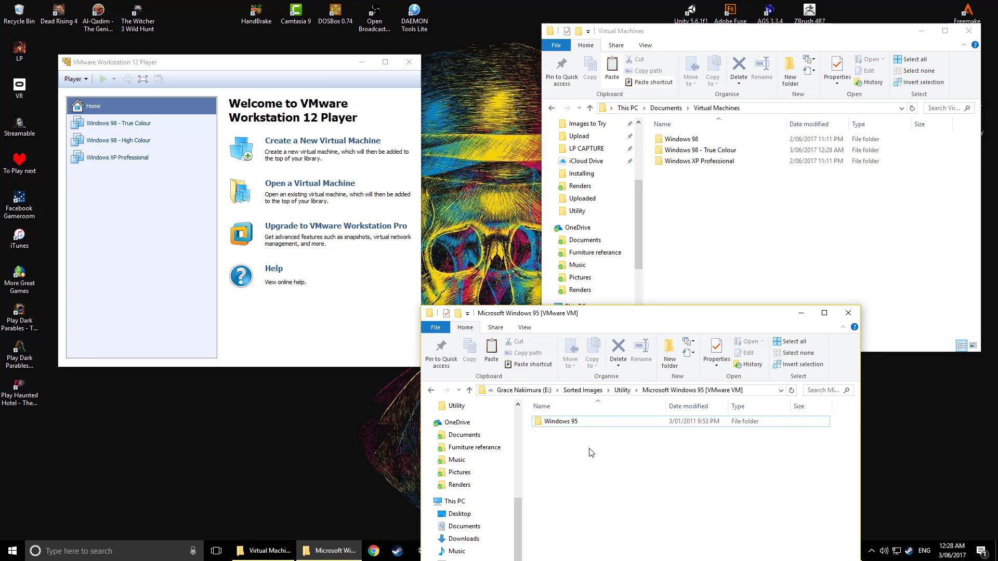
{"action": "left_click", "coordinate": [726, 242]}
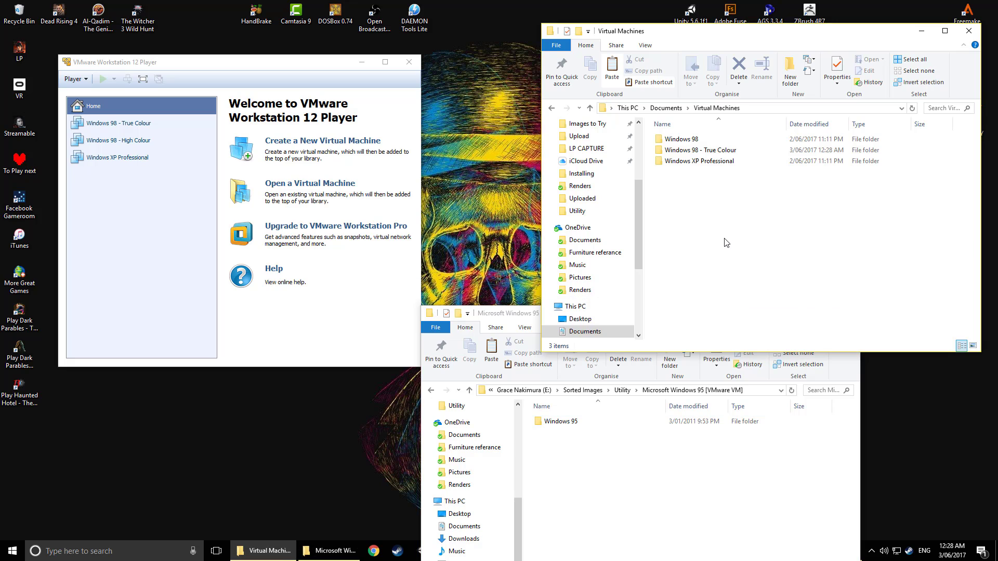
{"action": "key", "text": "ctrl+v"}
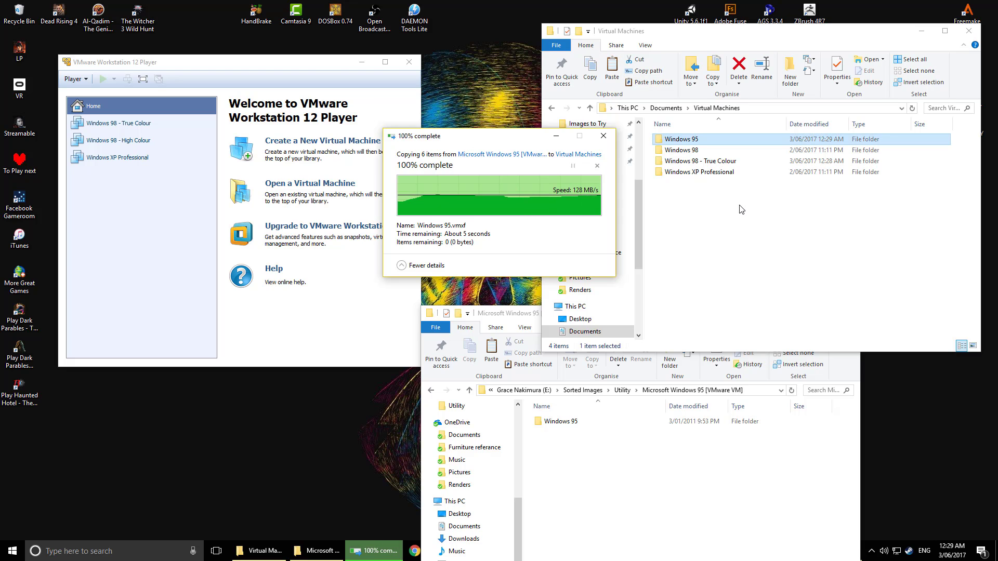
{"action": "left_click", "coordinate": [321, 67]}
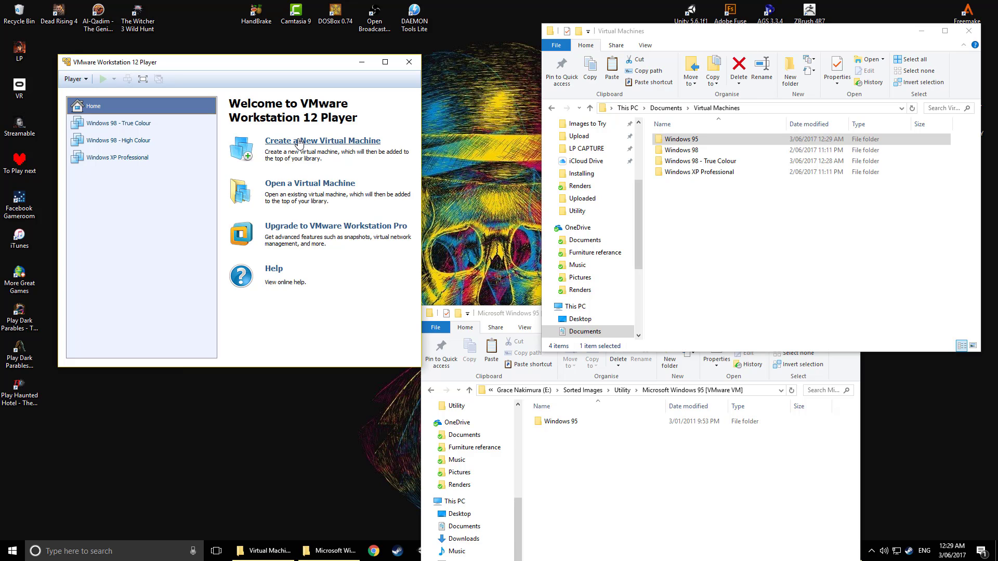
Open Windows 95.vmx from Virtual Machines\Windows 95 and power the machine on
{"action": "left_click", "coordinate": [267, 183]}
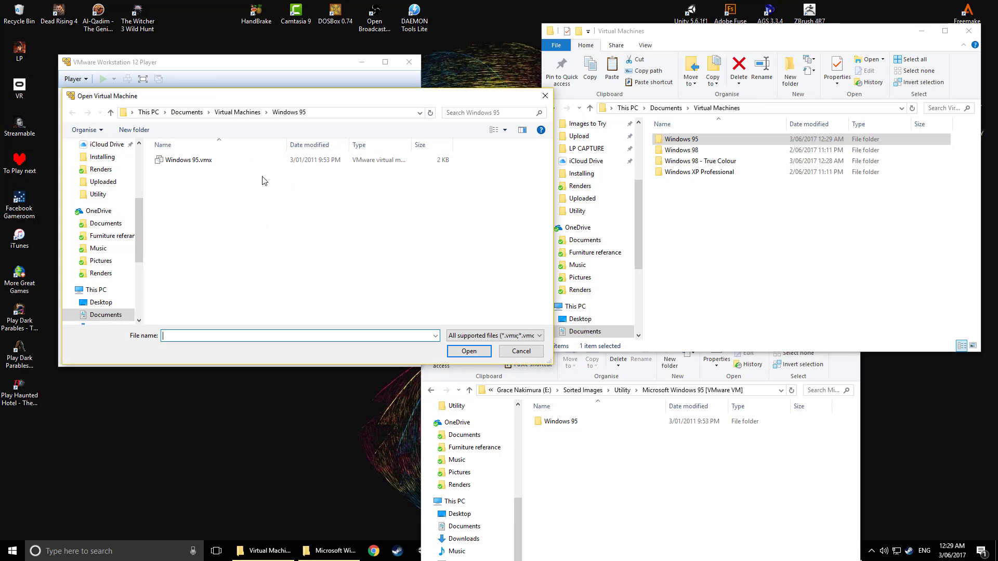
{"action": "left_click", "coordinate": [217, 113]}
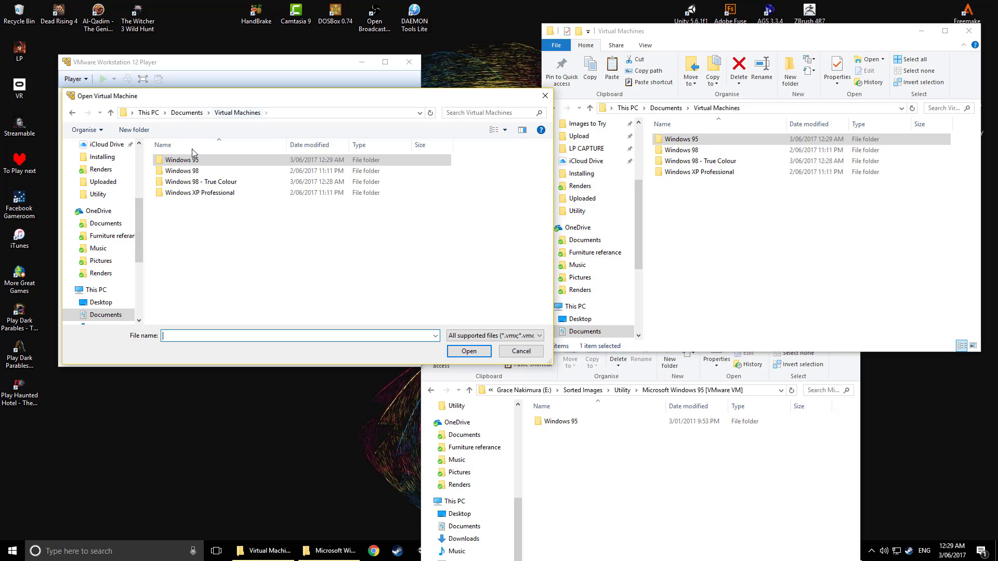
{"action": "double_click", "coordinate": [191, 160]}
{"action": "left_click", "coordinate": [191, 162]}
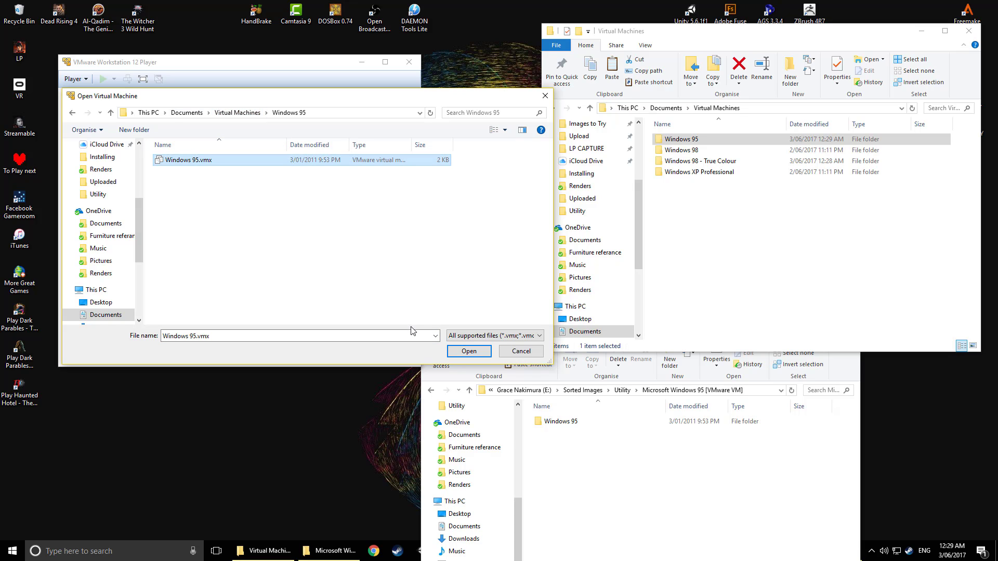
{"action": "left_click", "coordinate": [469, 351]}
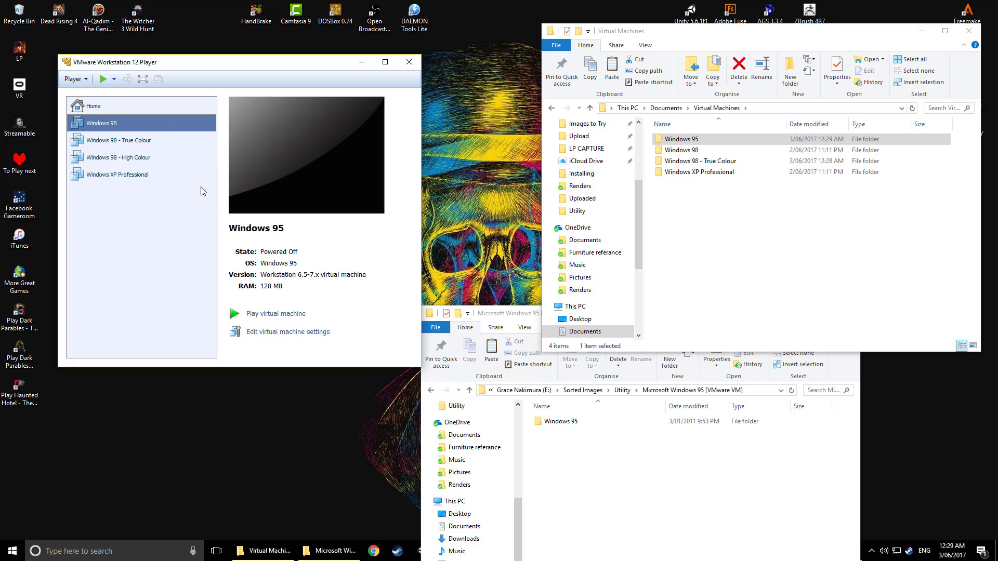
{"action": "left_click", "coordinate": [259, 314]}
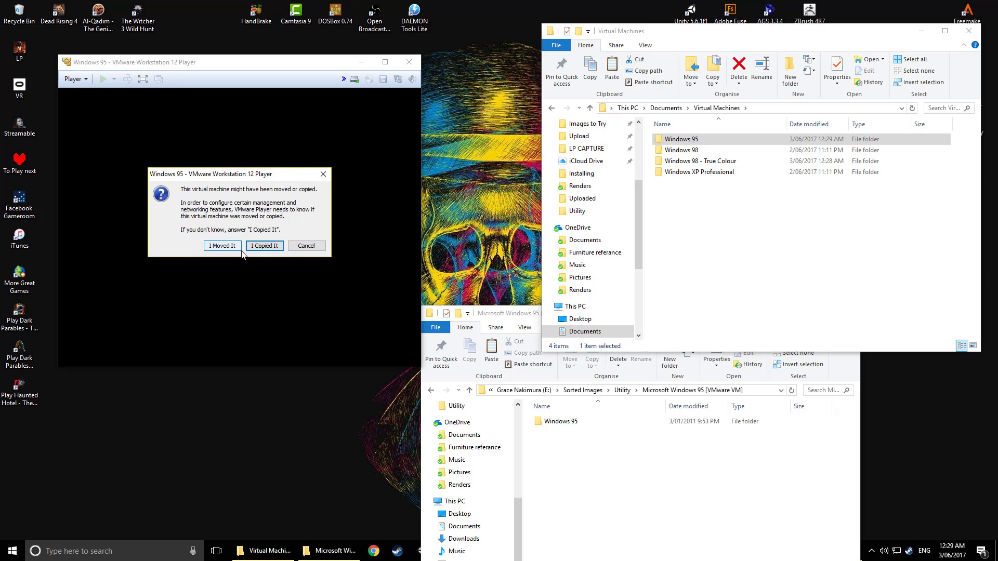
Answer I Copied It, then dismiss the network password prompt and daylight saving clock notice
{"action": "left_click", "coordinate": [265, 246]}
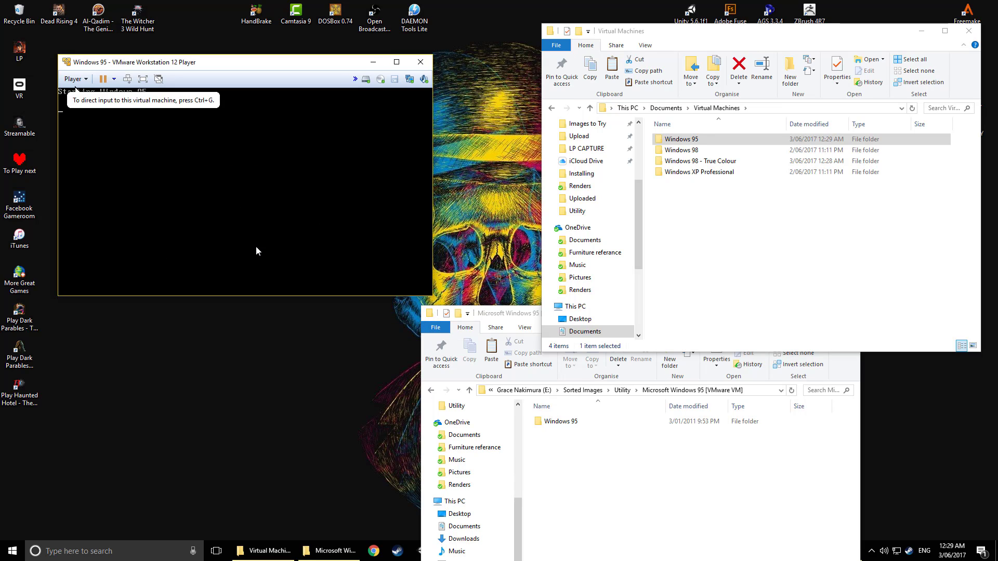
{"action": "left_click", "coordinate": [257, 247]}
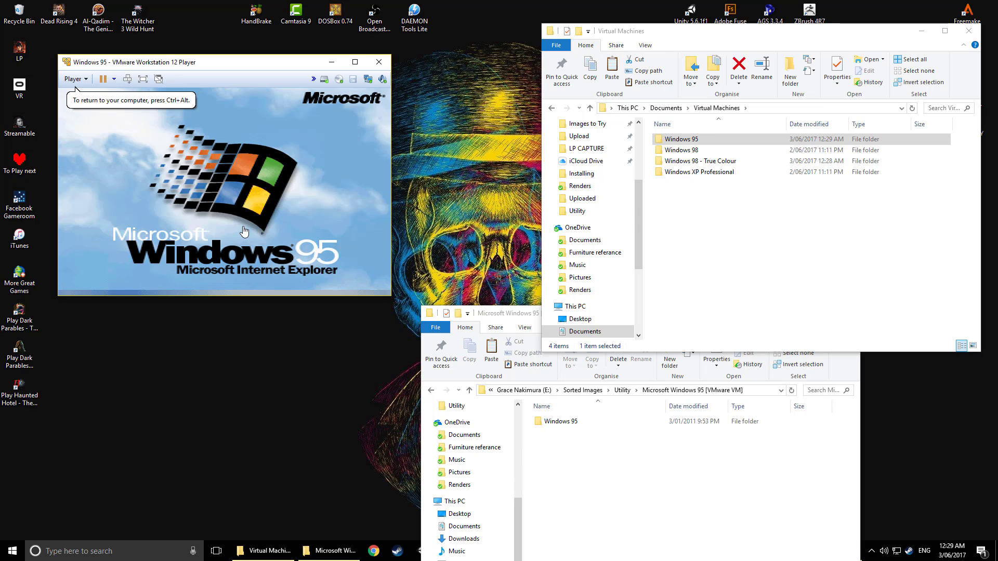
{"action": "key", "text": "ctrl+alt"}
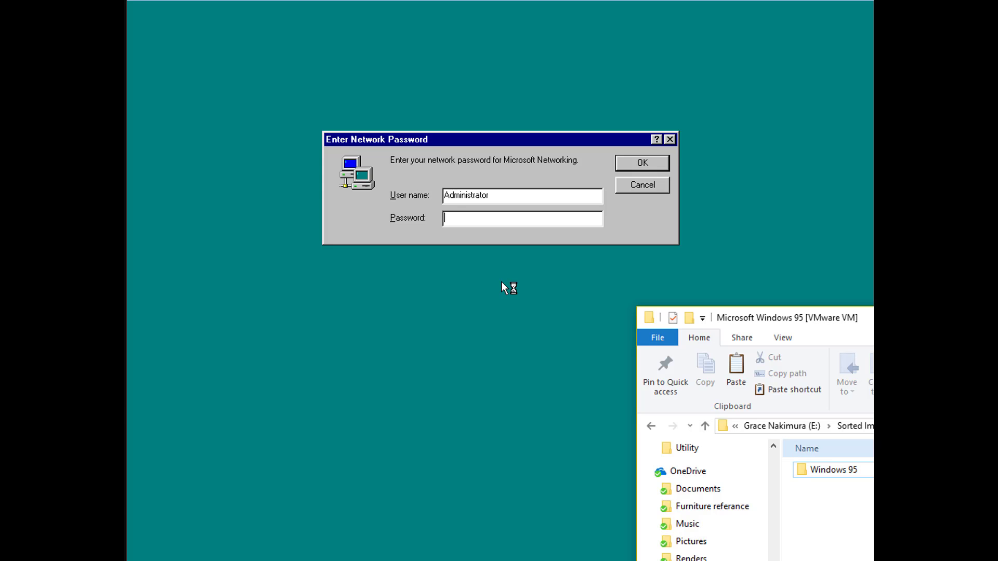
{"action": "left_click", "coordinate": [720, 265]}
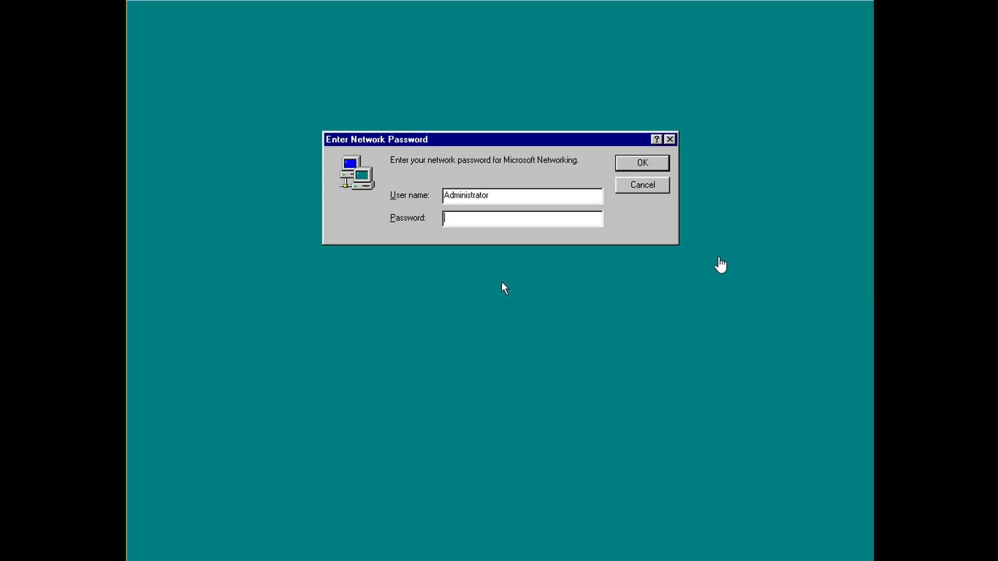
{"action": "left_click", "coordinate": [632, 169]}
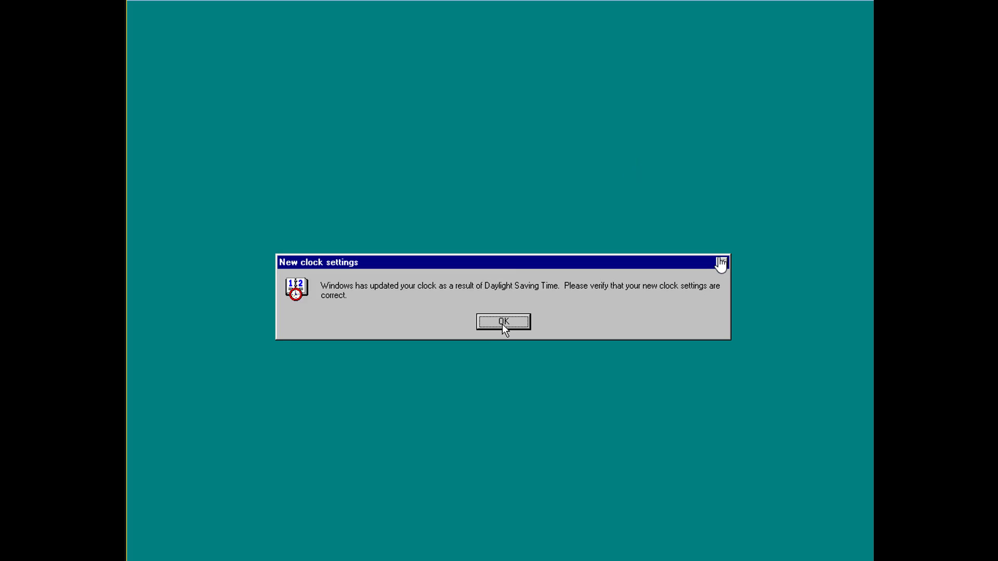
{"action": "left_click", "coordinate": [504, 314]}
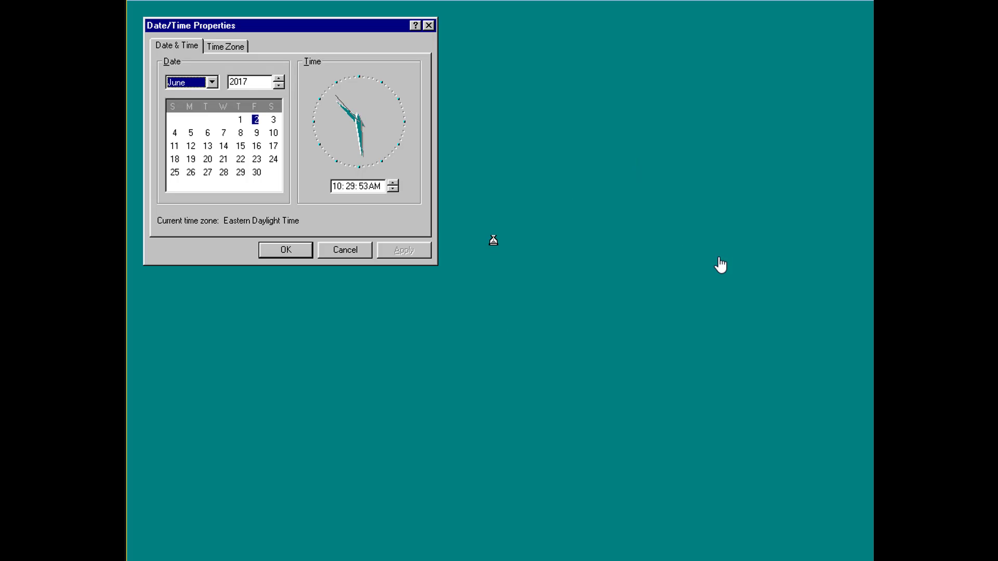
On the Time Zone tab, pick (GMT+10:00) Canberra, Melbourne, Sydney and confirm with OK
{"action": "left_click", "coordinate": [221, 44]}
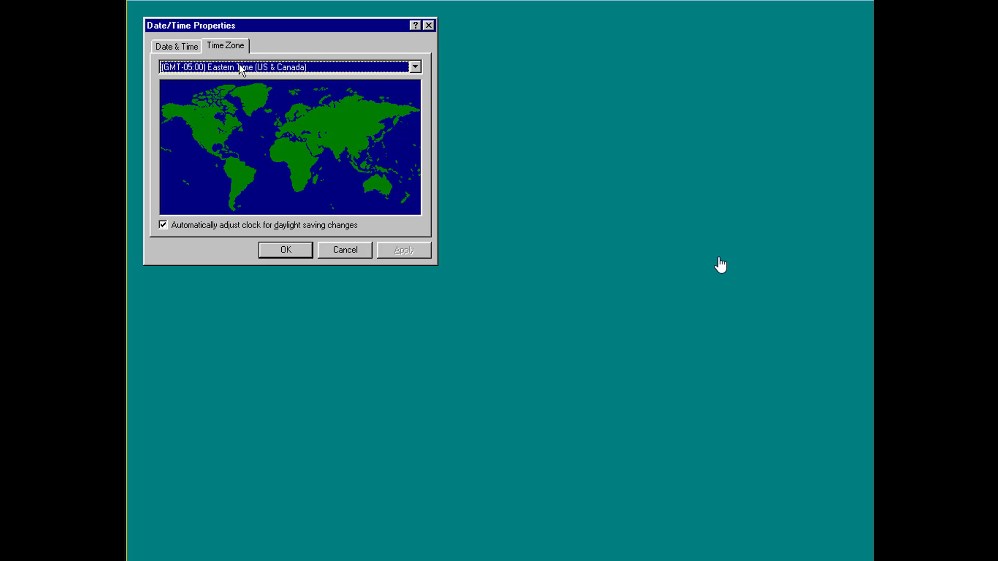
{"action": "left_click", "coordinate": [367, 68]}
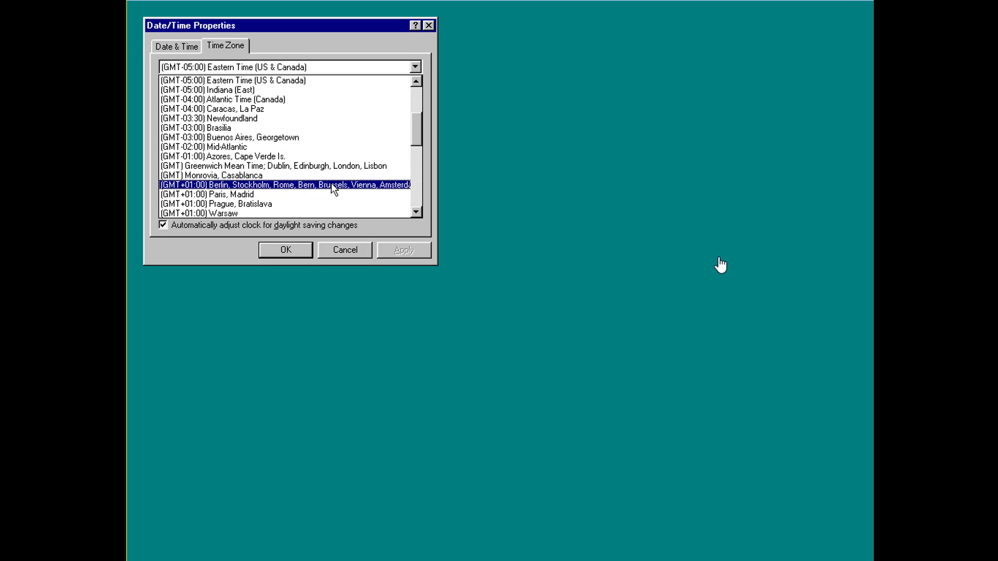
{"action": "left_click_drag", "start_coordinate": [419, 118], "coordinate": [423, 220]}
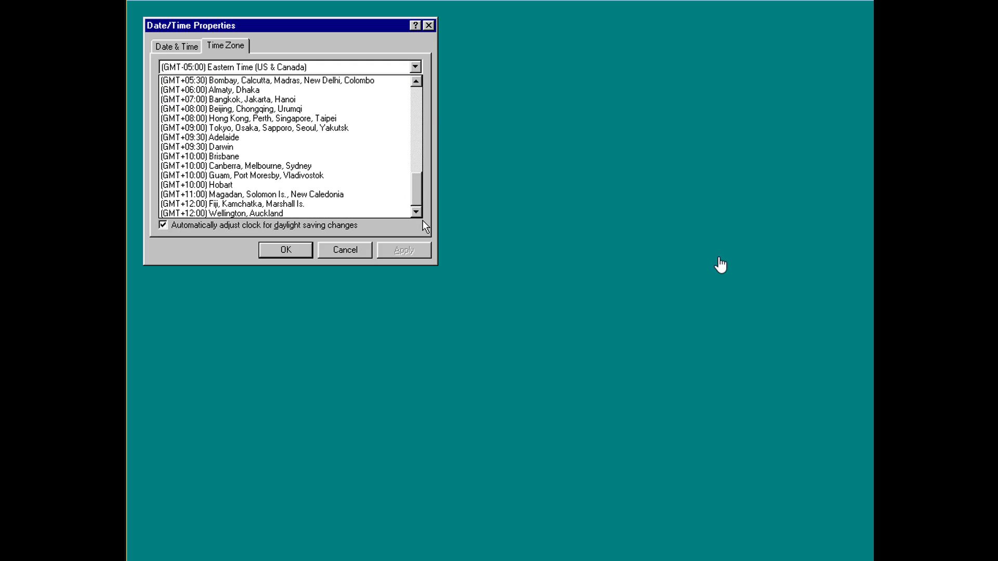
{"action": "left_click", "coordinate": [278, 166]}
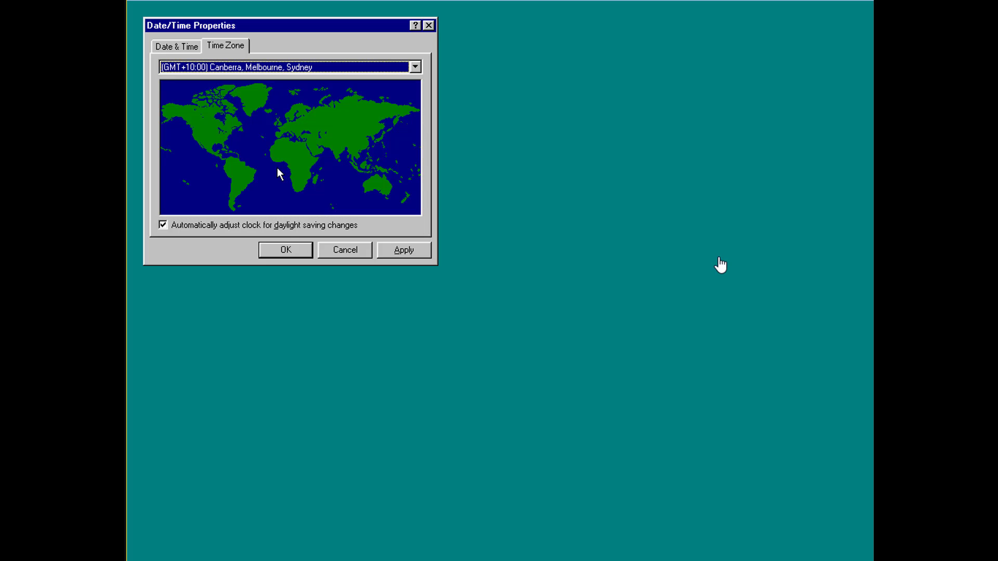
{"action": "left_click", "coordinate": [295, 255]}
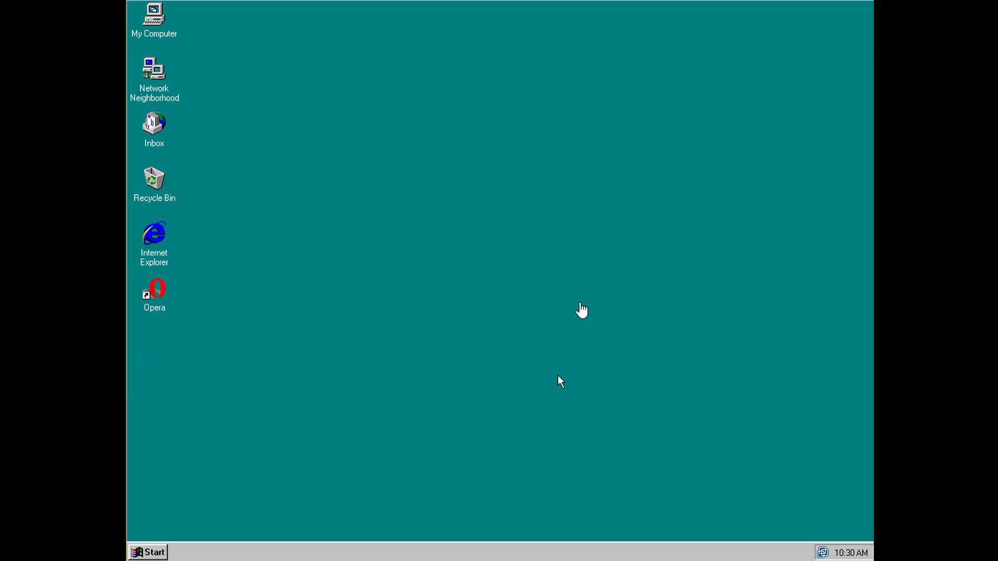
Copy the win95-98-SoundDriver file from the host Utility folder onto the Windows 95 desktop
{"action": "key", "text": "alt+Tab"}
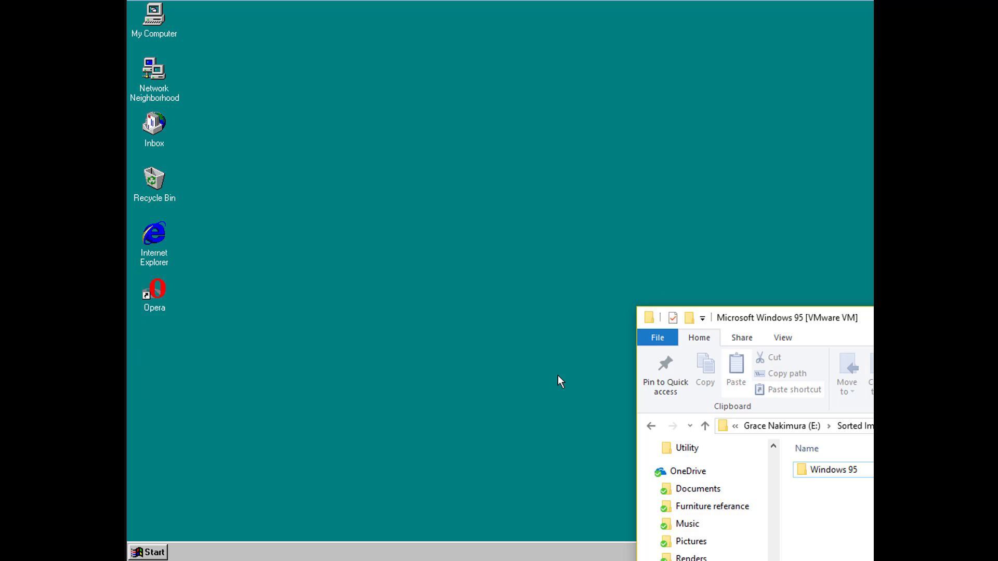
{"action": "key", "text": "alt+Up"}
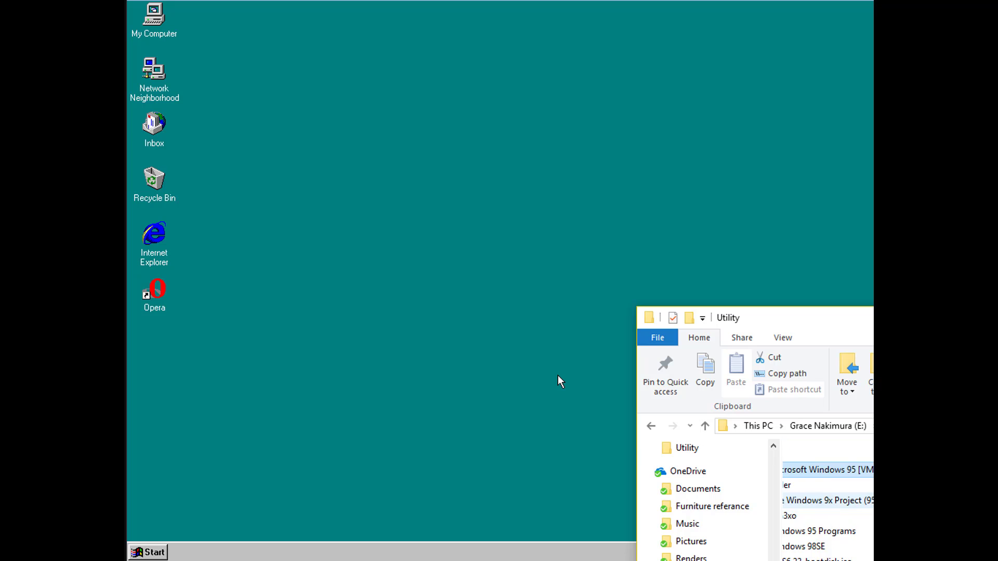
{"action": "left_click_drag", "start_coordinate": [865, 557], "coordinate": [521, 242]}
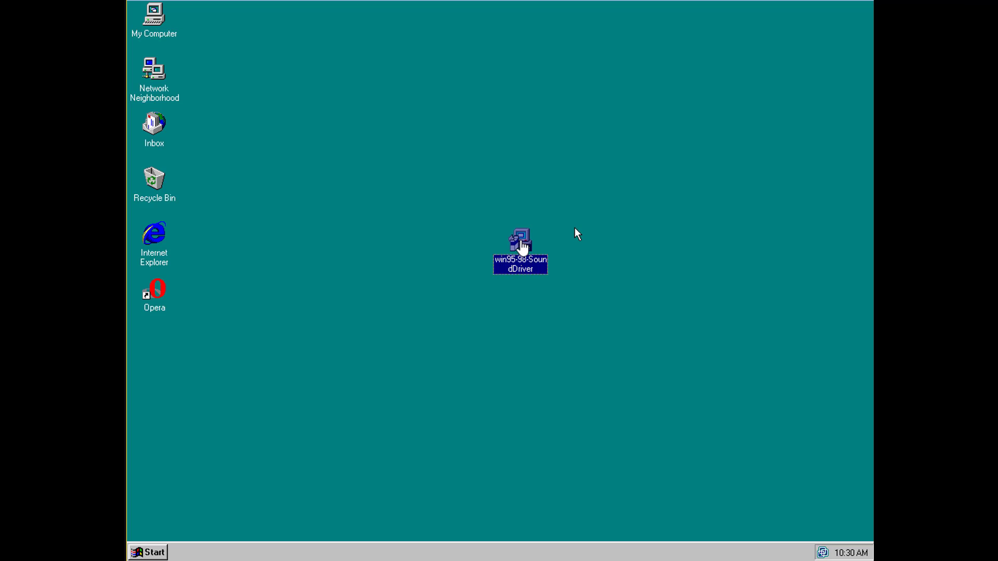
Run the win95-98-SoundDriver installer, accepting the Creative licence and skipping the readme
{"action": "double_click", "coordinate": [522, 247]}
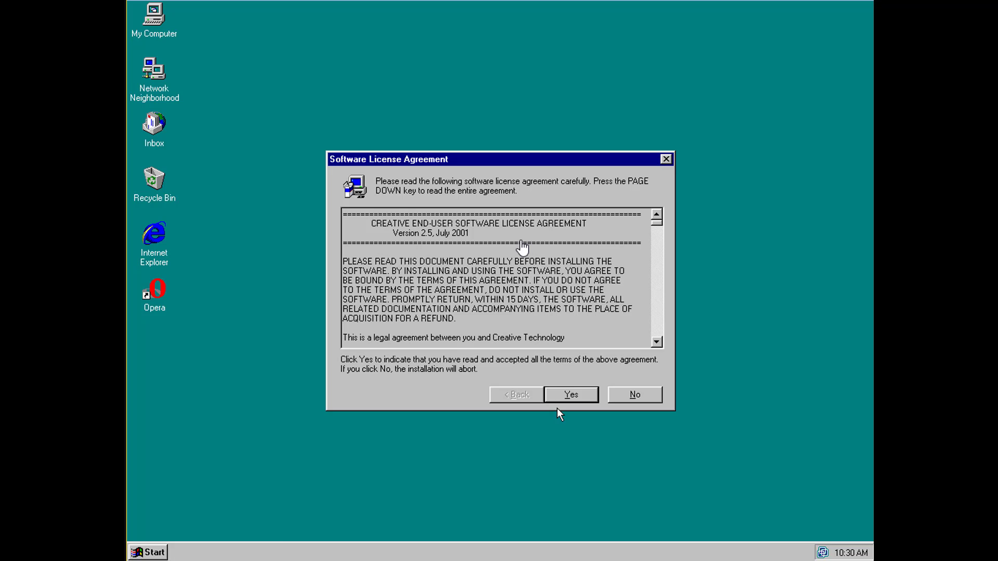
{"action": "left_click", "coordinate": [565, 401]}
{"action": "left_click", "coordinate": [566, 400]}
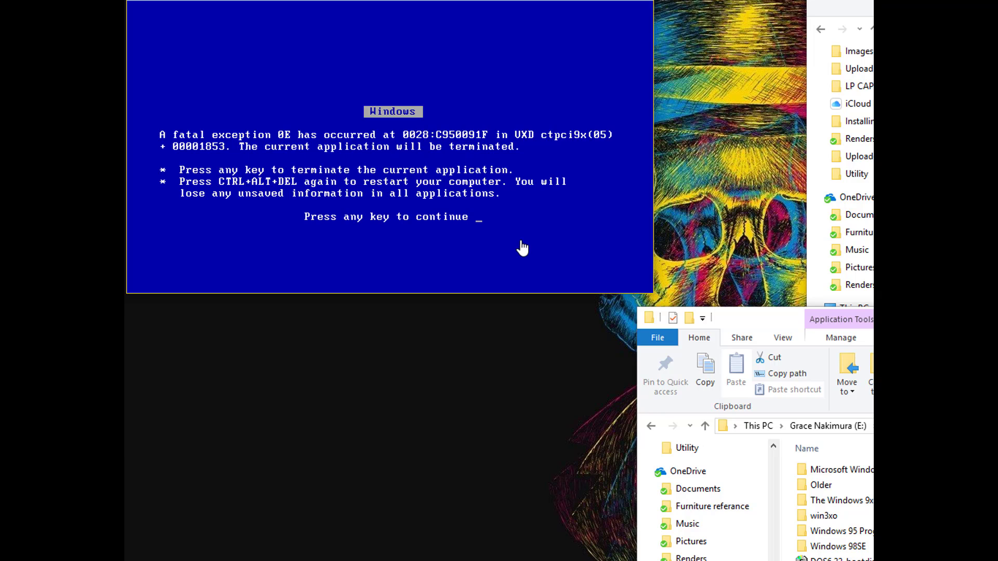
Dismiss the fatal exception and Ctsetup error, decline registration with 'Do not remind me', and finish with restart
{"action": "key", "text": "Return"}
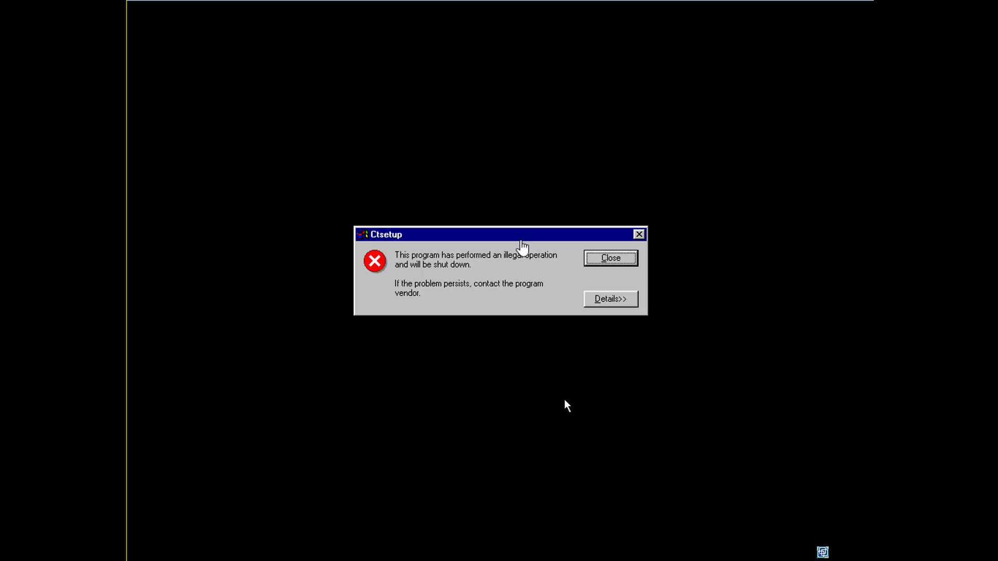
{"action": "left_click", "coordinate": [609, 263]}
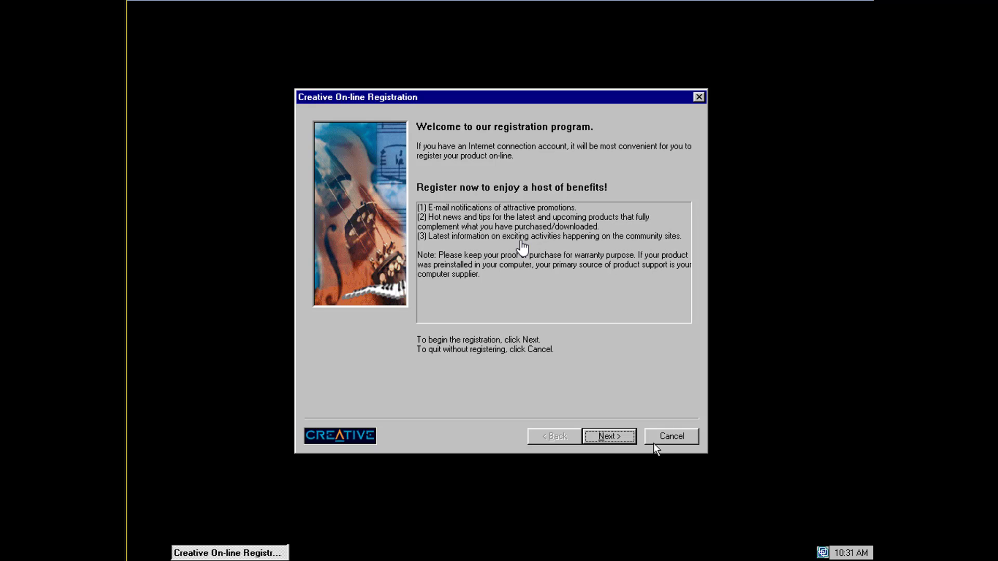
{"action": "left_click", "coordinate": [655, 443]}
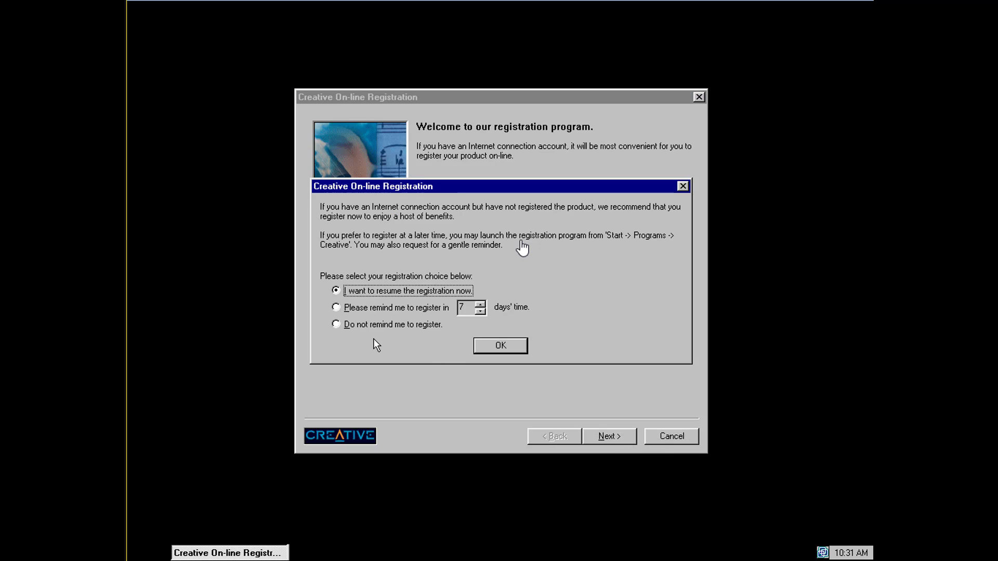
{"action": "left_click", "coordinate": [390, 325]}
{"action": "left_click", "coordinate": [501, 346]}
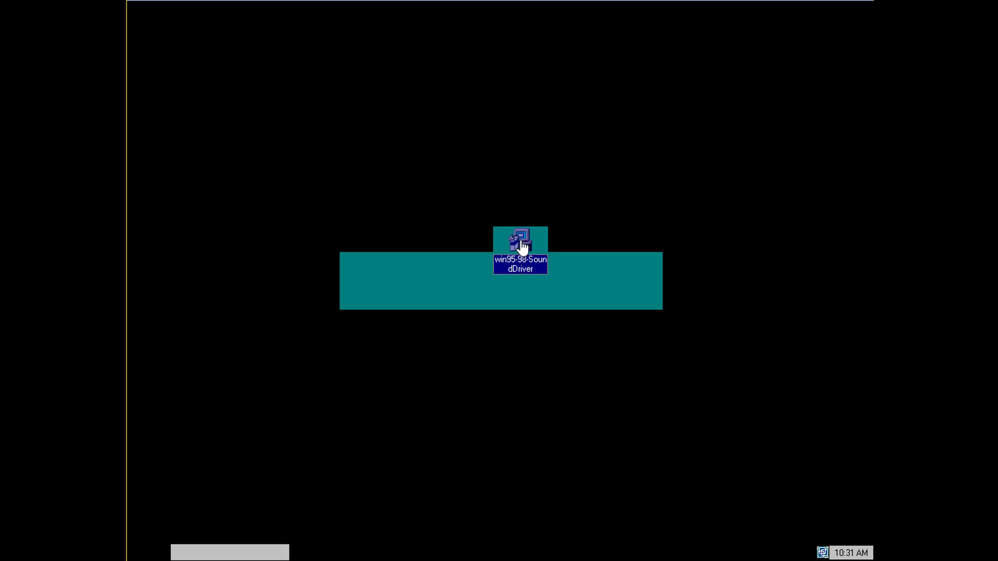
{"action": "left_click", "coordinate": [570, 400]}
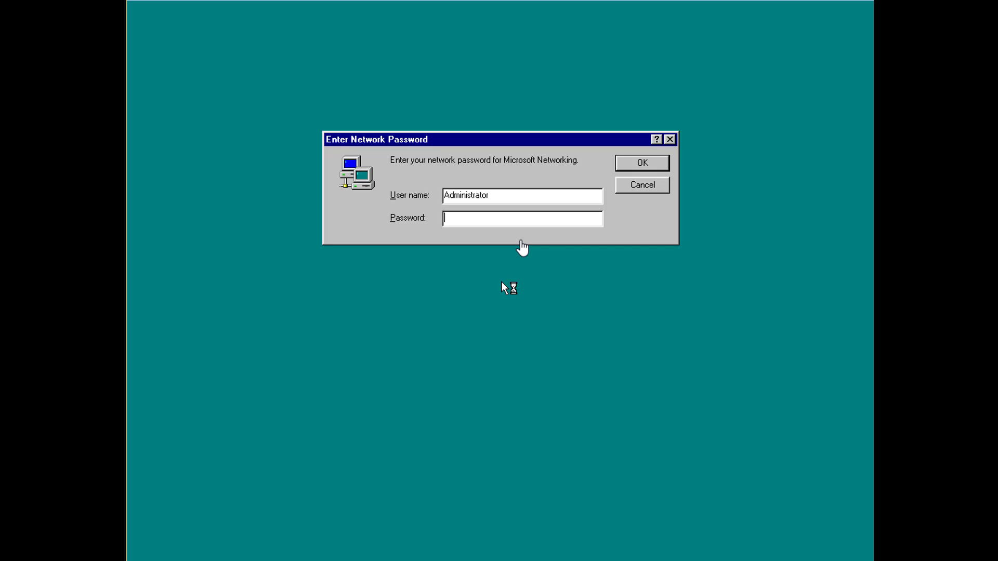
Dismiss the network password prompt, accept the hardware restart, and dismiss the prompt again after reboot
{"action": "left_click", "coordinate": [634, 170]}
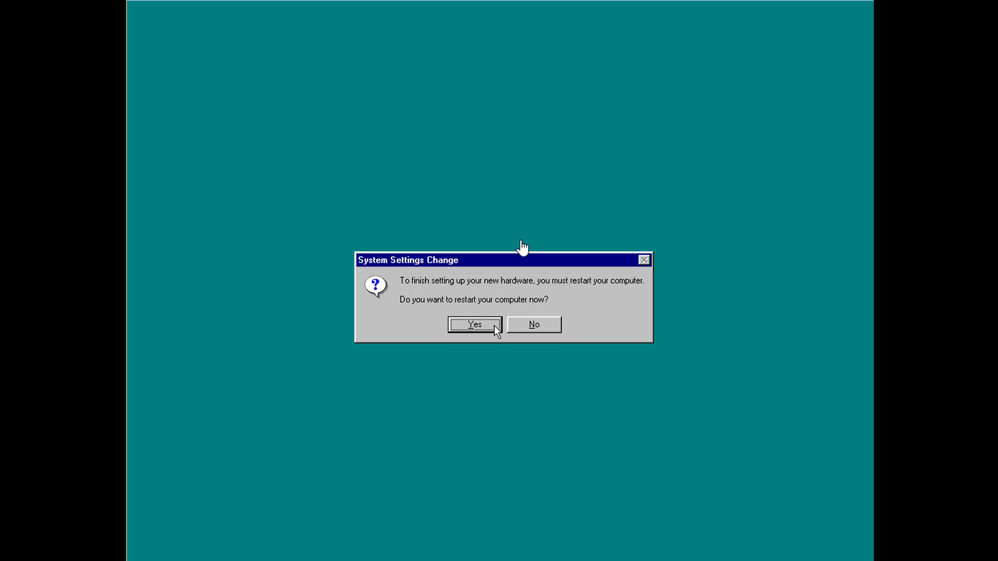
{"action": "left_click", "coordinate": [494, 326]}
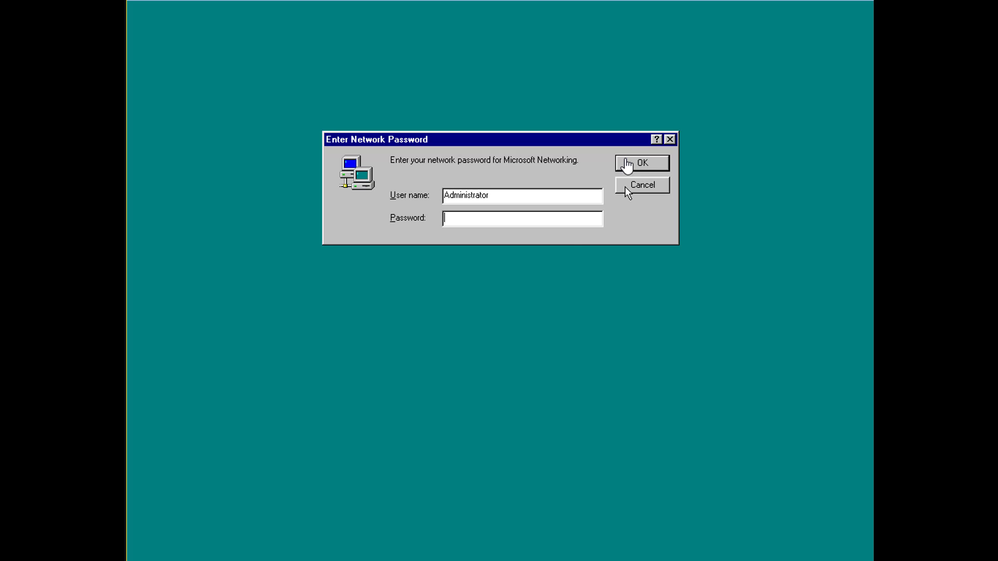
{"action": "left_click", "coordinate": [627, 164]}
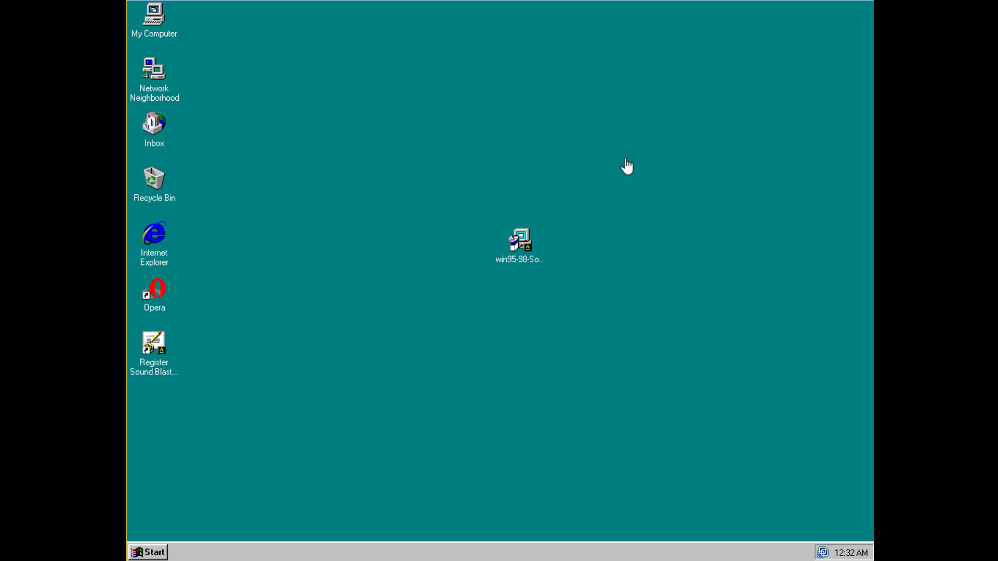
Delete the sound driver installer from the desktop to the Recycle Bin
{"action": "left_click_drag", "start_coordinate": [473, 212], "coordinate": [594, 317]}
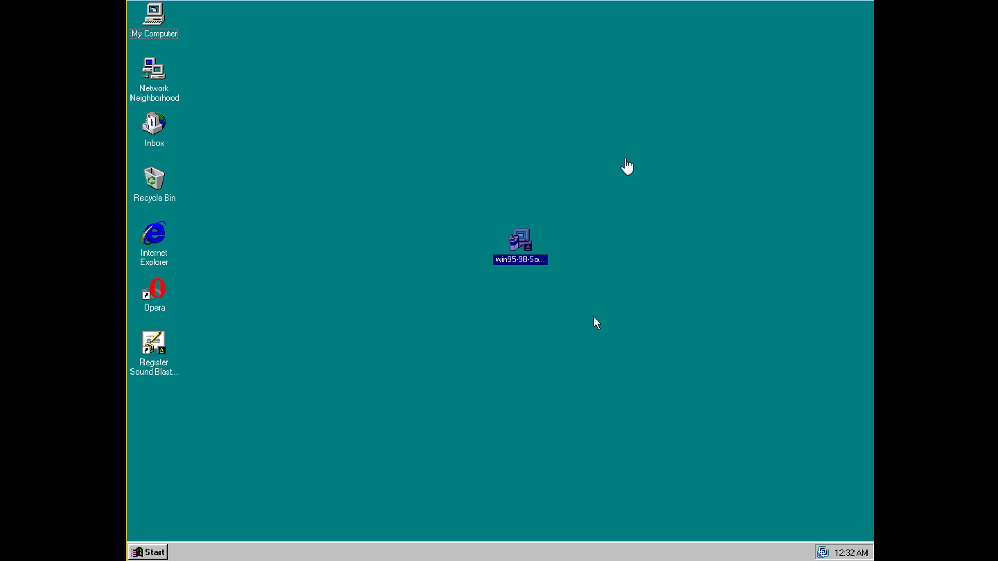
{"action": "key", "text": "Delete"}
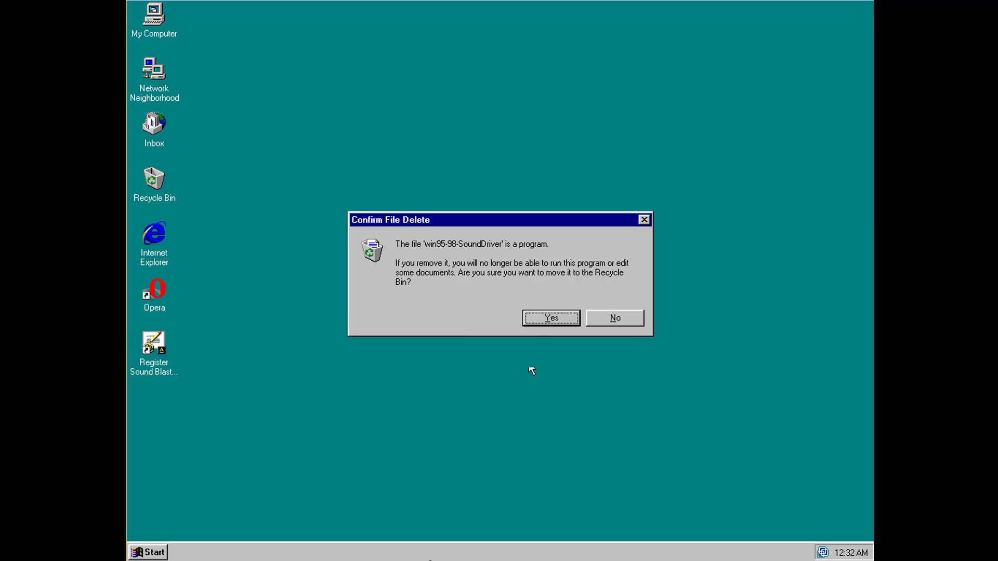
{"action": "left_click", "coordinate": [536, 318]}
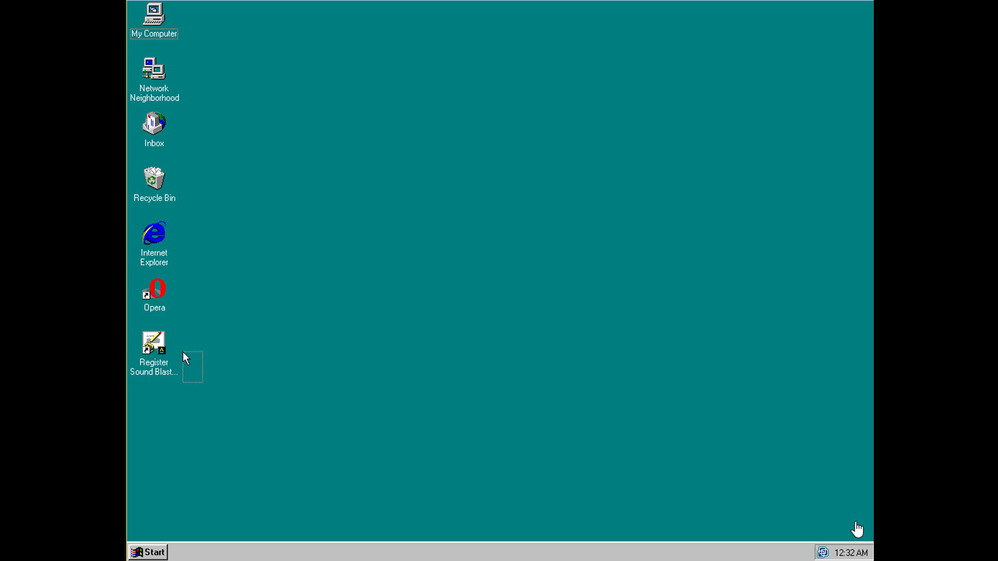
Remove the Inbox icon from the desktop
{"action": "left_click_drag", "start_coordinate": [182, 351], "coordinate": [133, 231]}
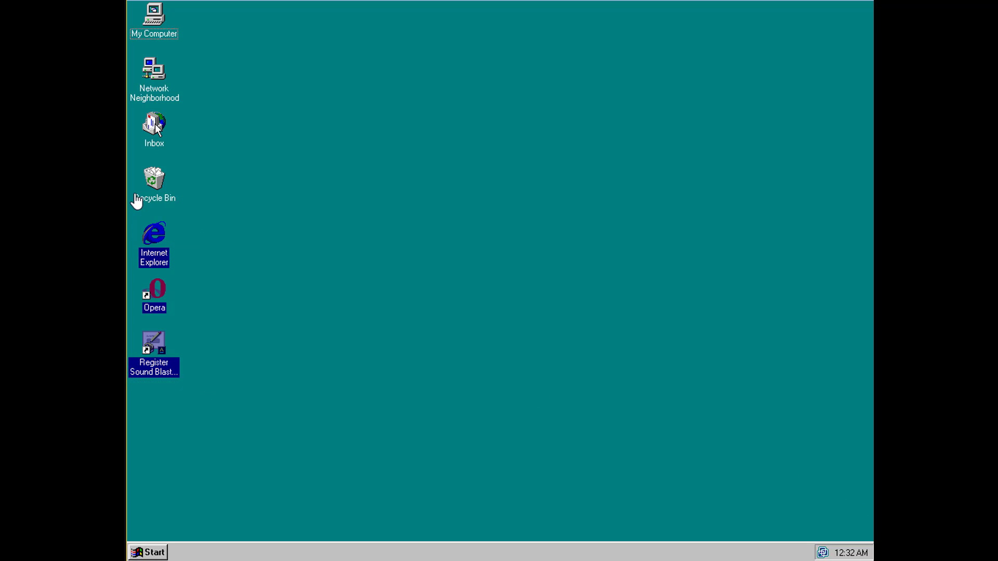
{"action": "left_click_drag", "start_coordinate": [156, 129], "coordinate": [154, 179]}
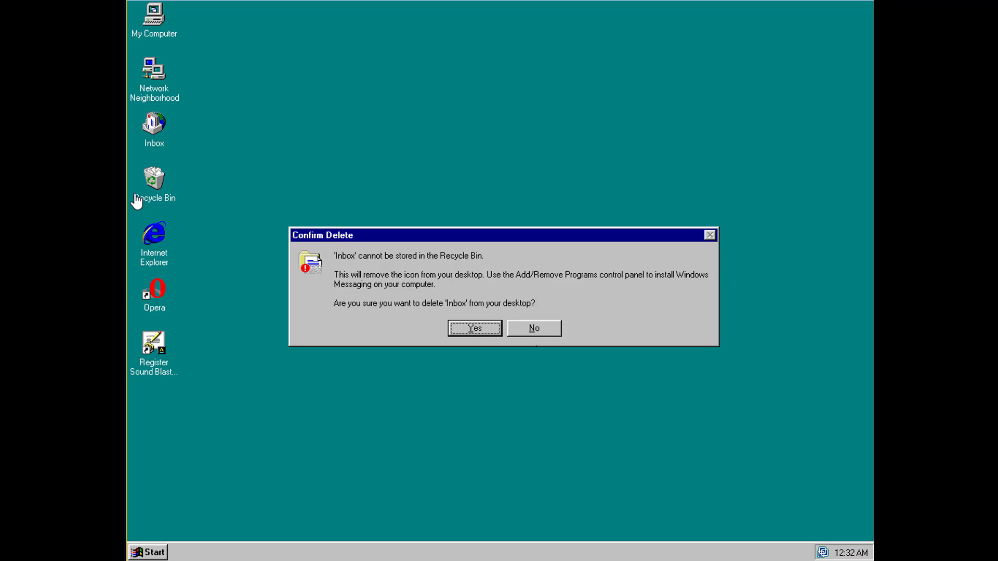
{"action": "left_click", "coordinate": [474, 329]}
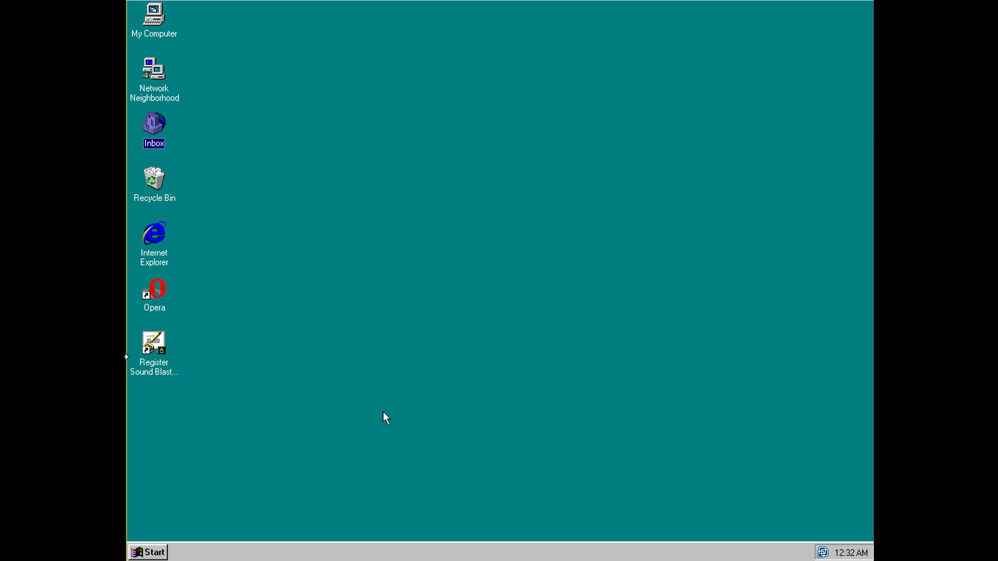
{"action": "key", "text": "Delete"}
{"action": "key", "text": "Return"}
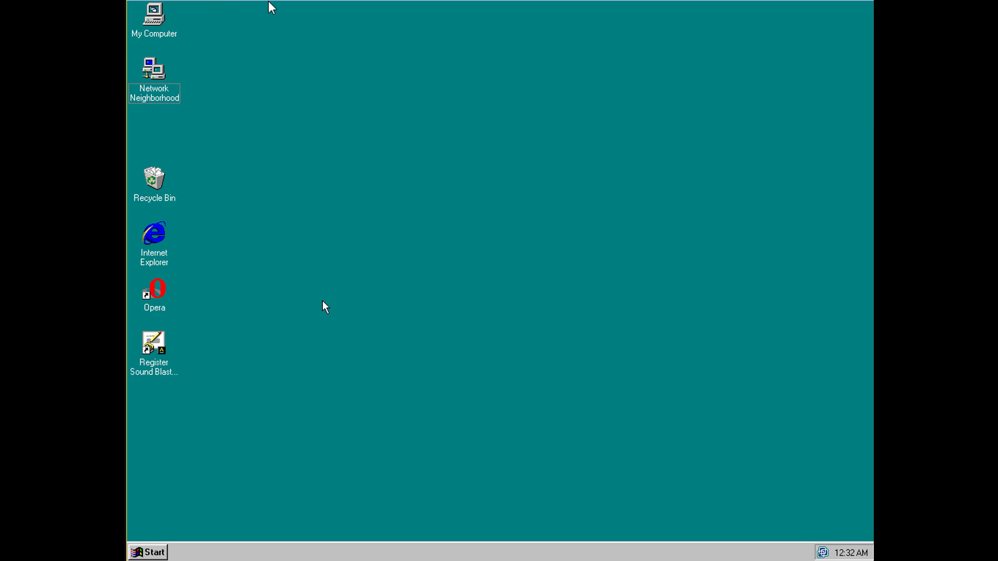
Delete the Internet Explorer, Opera and Register Sound Blaster icons from the desktop
{"action": "left_click_drag", "start_coordinate": [190, 375], "coordinate": [206, 2]}
{"action": "left_click_drag", "start_coordinate": [191, 375], "coordinate": [127, 239]}
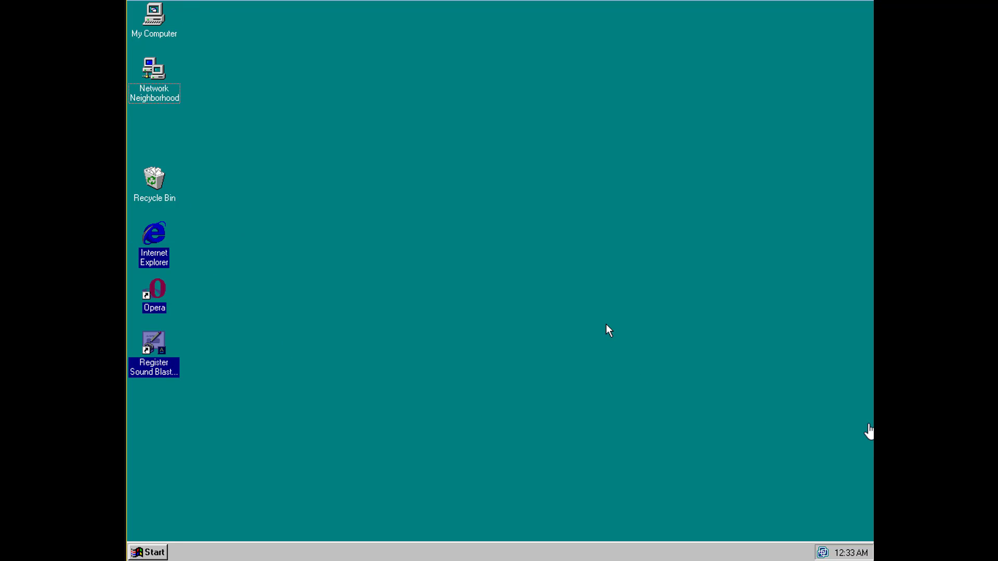
{"action": "right_click", "coordinate": [601, 307]}
{"action": "left_click", "coordinate": [339, 330]}
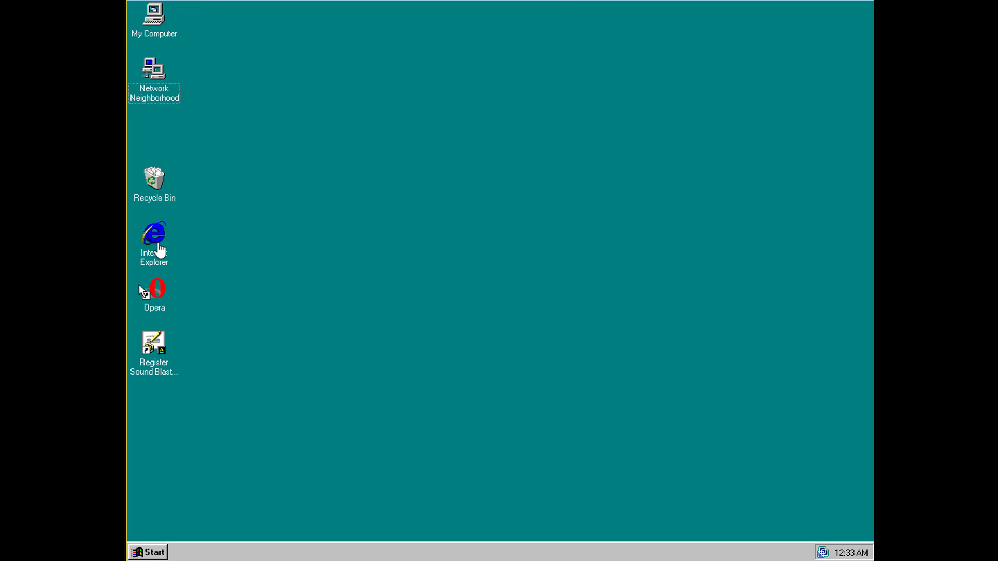
{"action": "left_click", "coordinate": [145, 260]}
{"action": "key", "text": "Delete"}
{"action": "key", "text": "Return"}
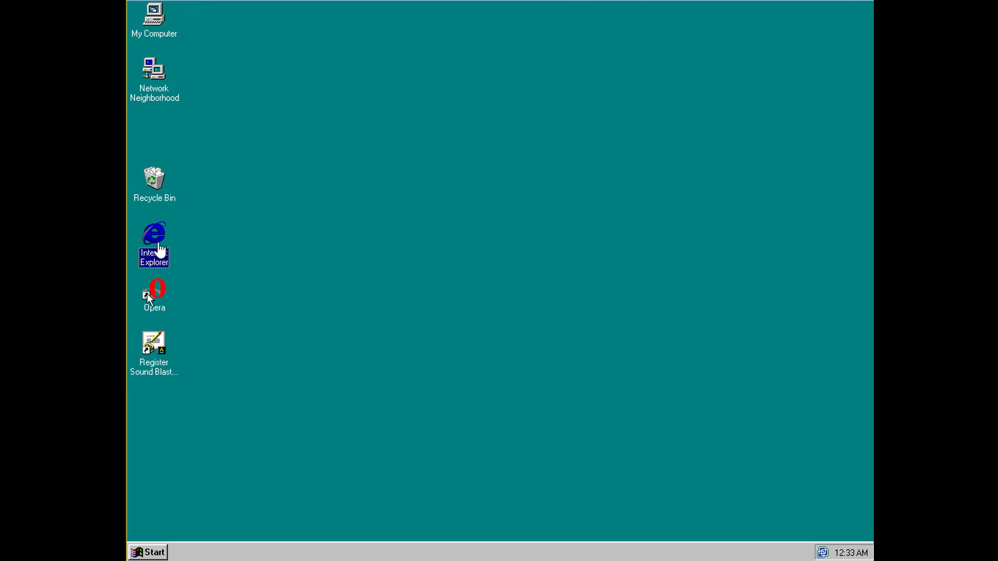
{"action": "left_click", "coordinate": [146, 296]}
{"action": "key", "text": "Delete"}
{"action": "key", "text": "Return"}
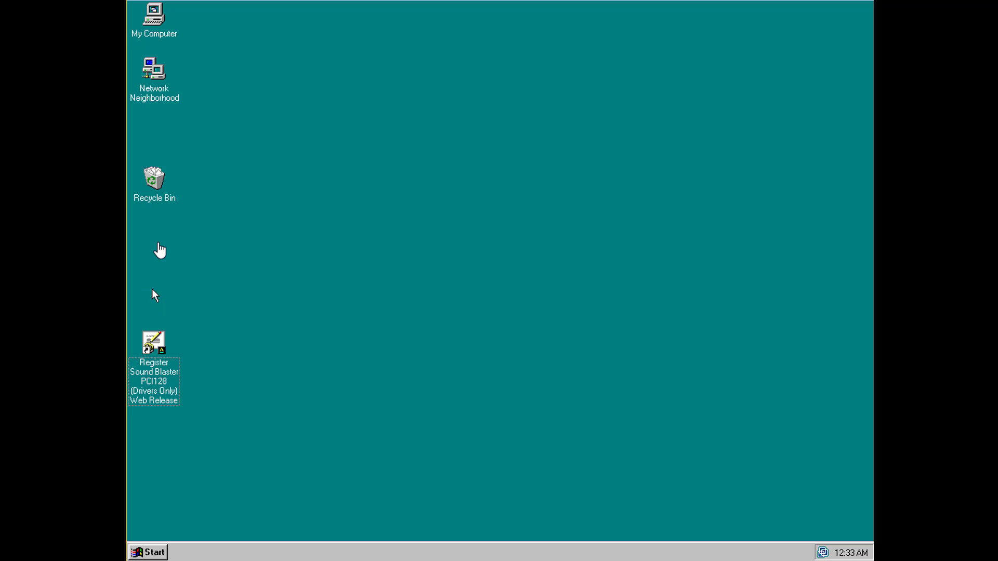
{"action": "left_click", "coordinate": [148, 345]}
{"action": "key", "text": "Delete"}
{"action": "key", "text": "Return"}
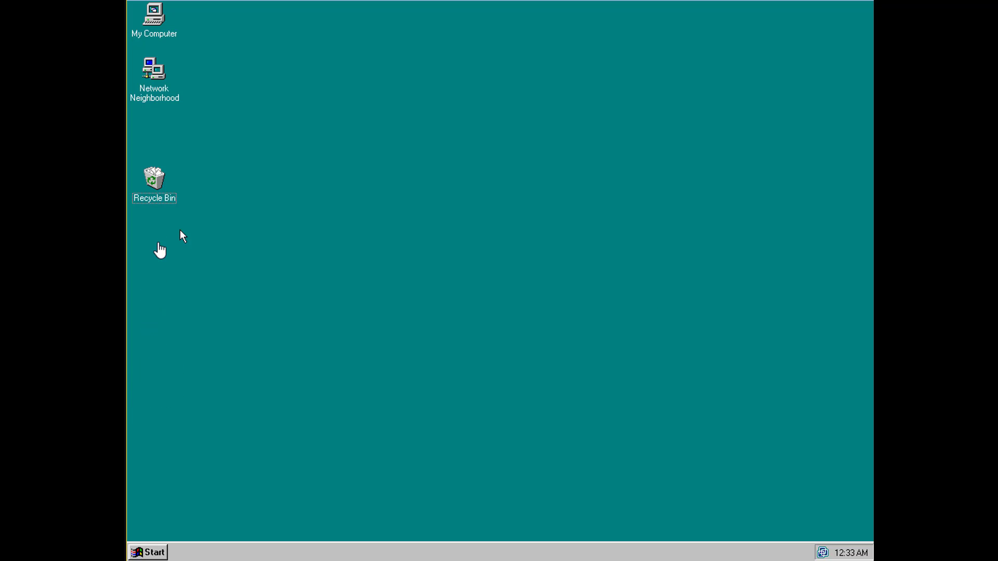
Arrange the desktop icons by Name, then switch to the host File Explorer window
{"action": "right_click", "coordinate": [248, 249]}
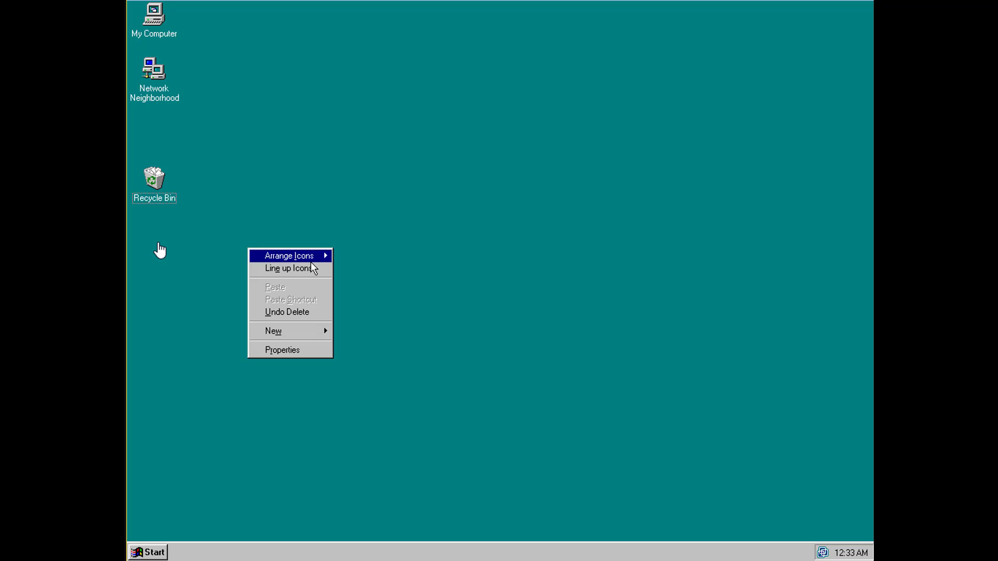
{"action": "mouse_move", "coordinate": [313, 261]}
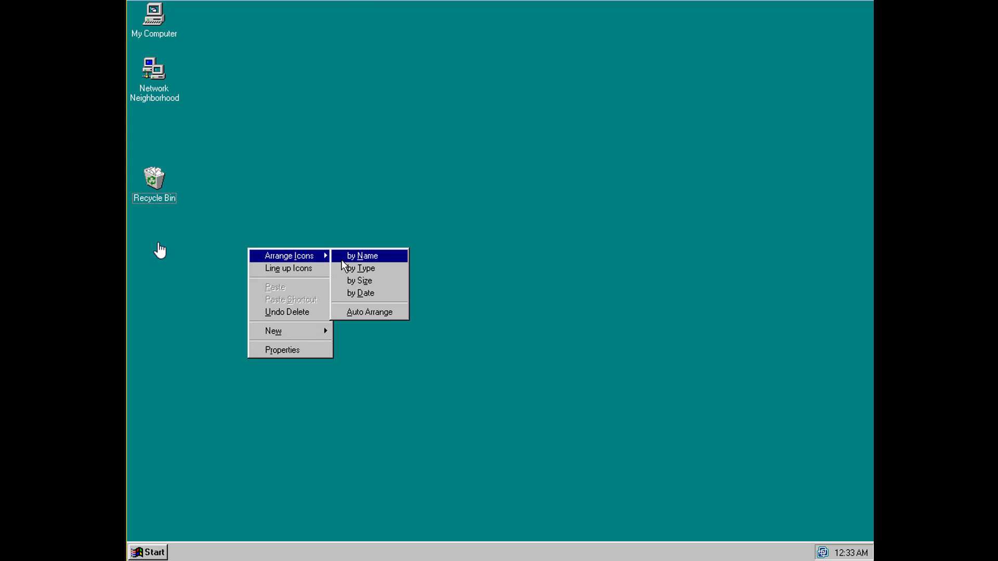
{"action": "left_click", "coordinate": [361, 256]}
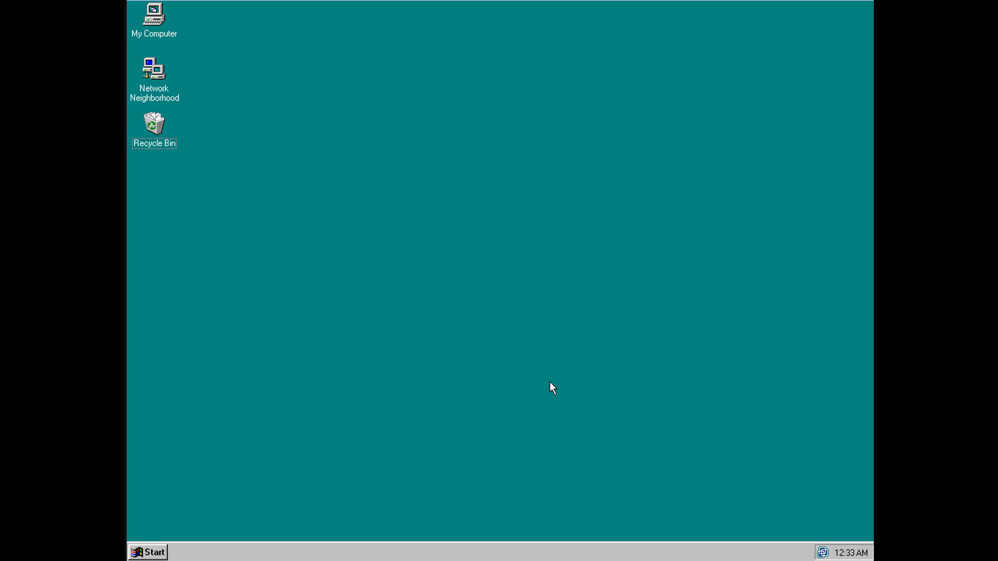
{"action": "key", "text": "alt+Tab"}
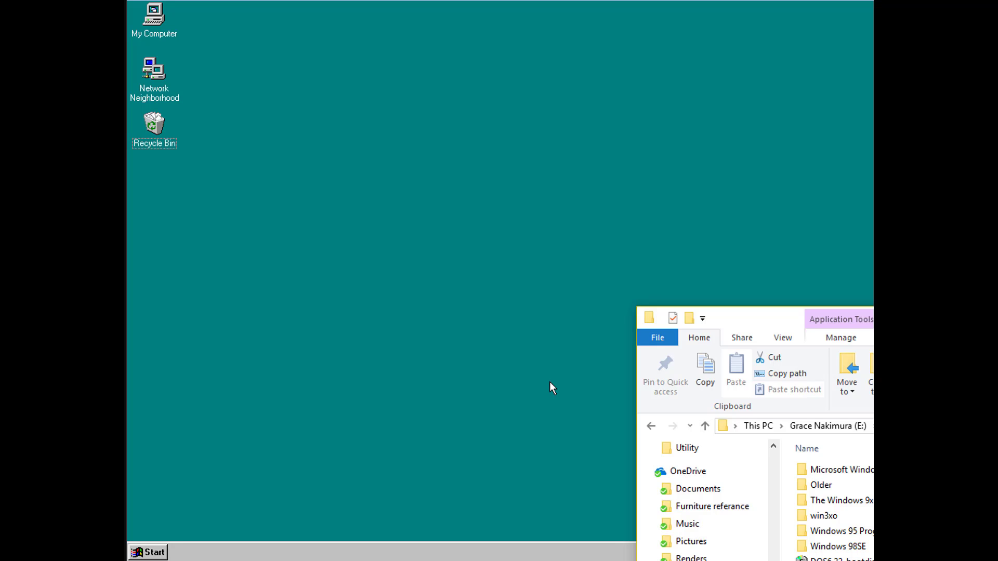